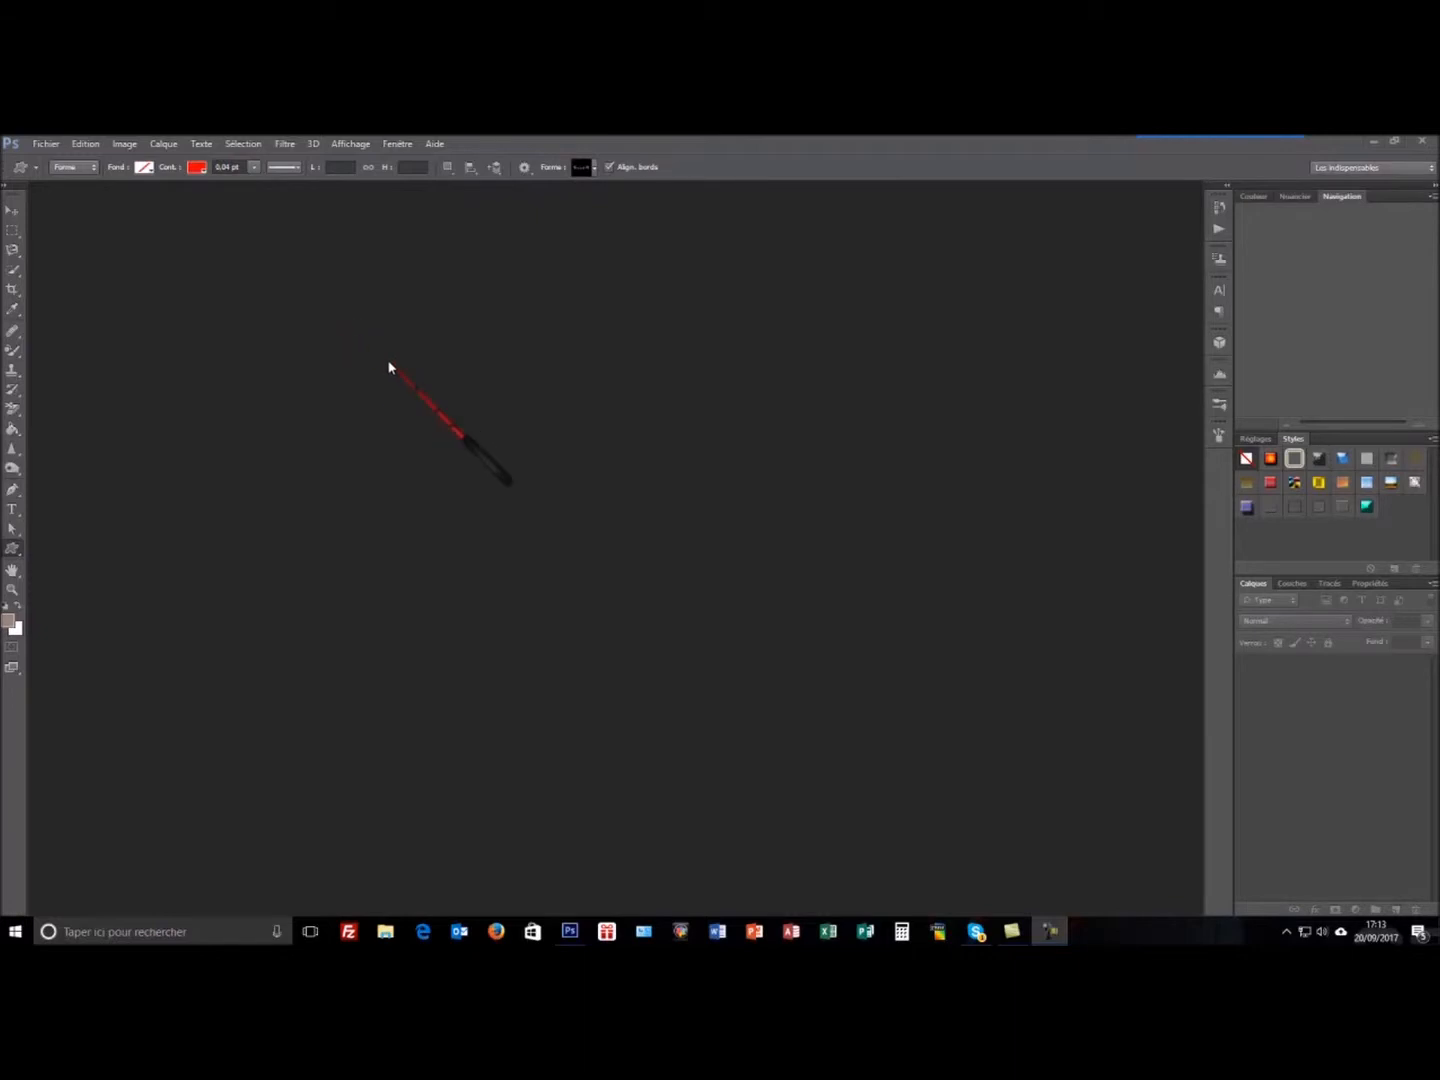
Open the finished composite "La sirène Gardienne du Phare", examine it, and close it
left_click(46, 144)
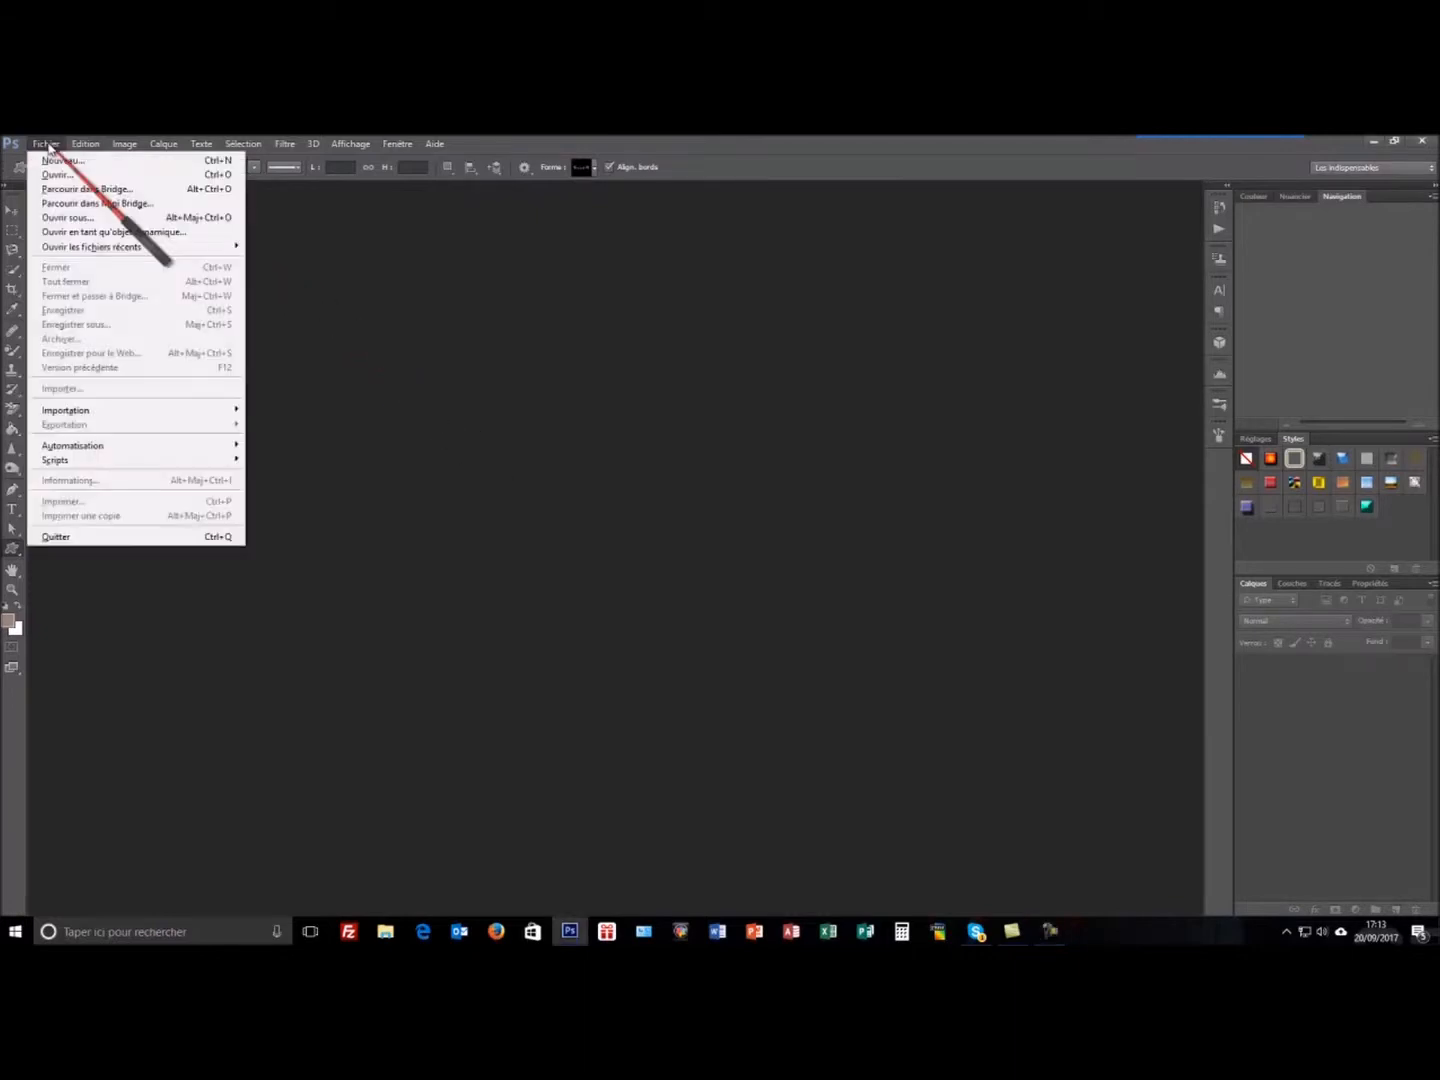
left_click(56, 175)
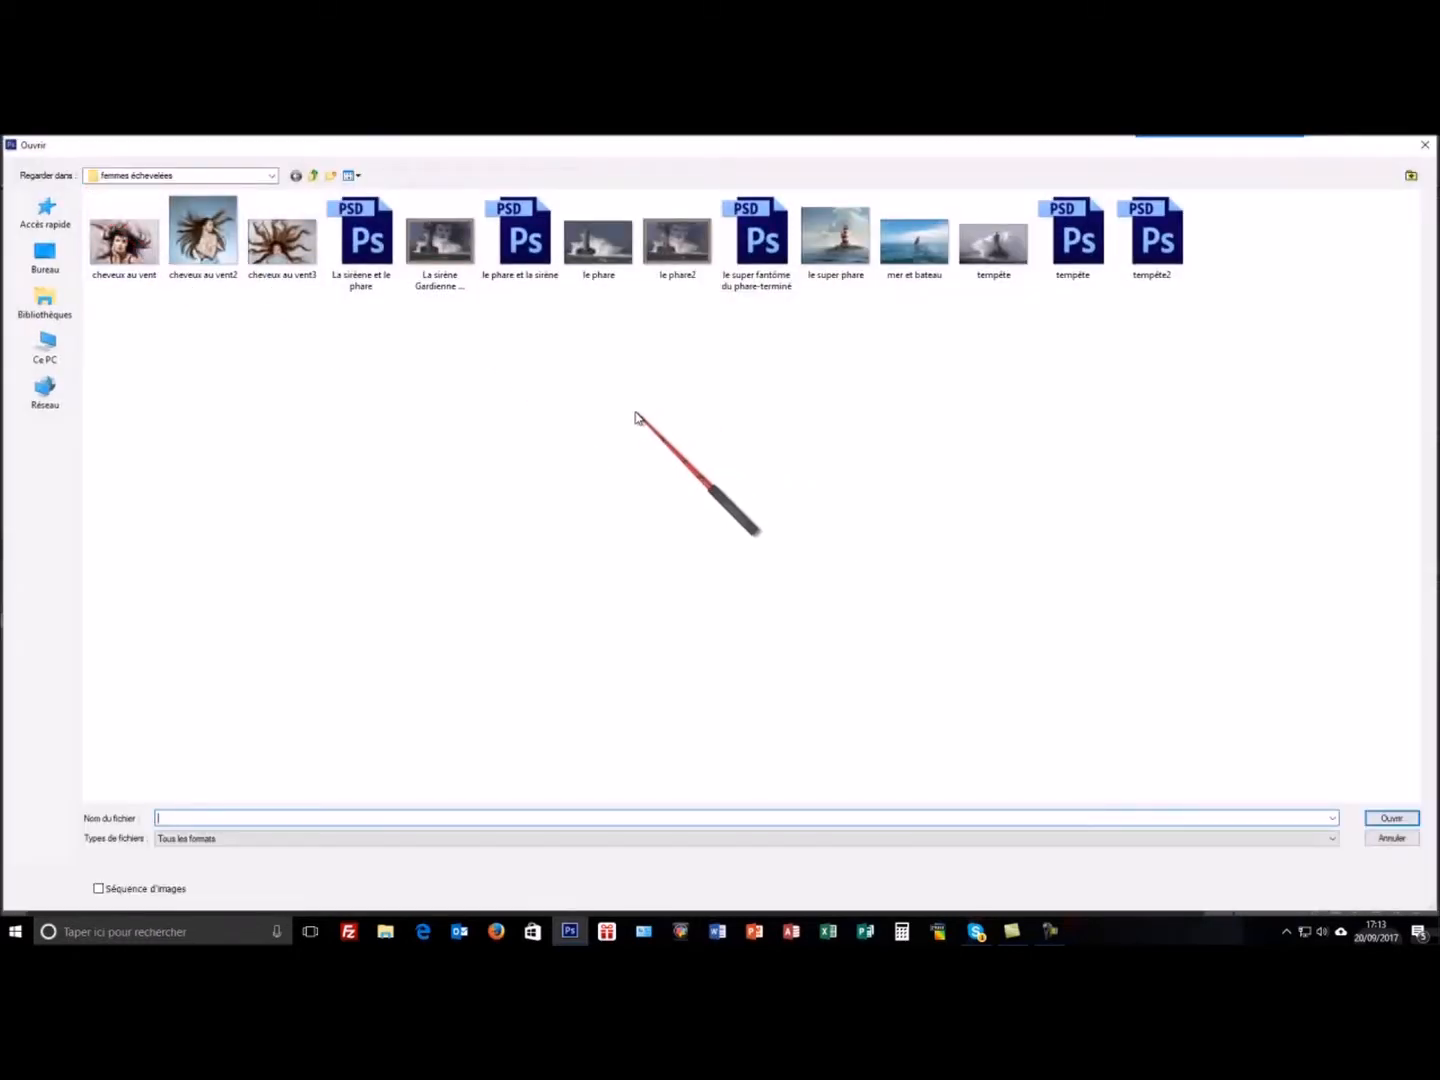
left_click(438, 243)
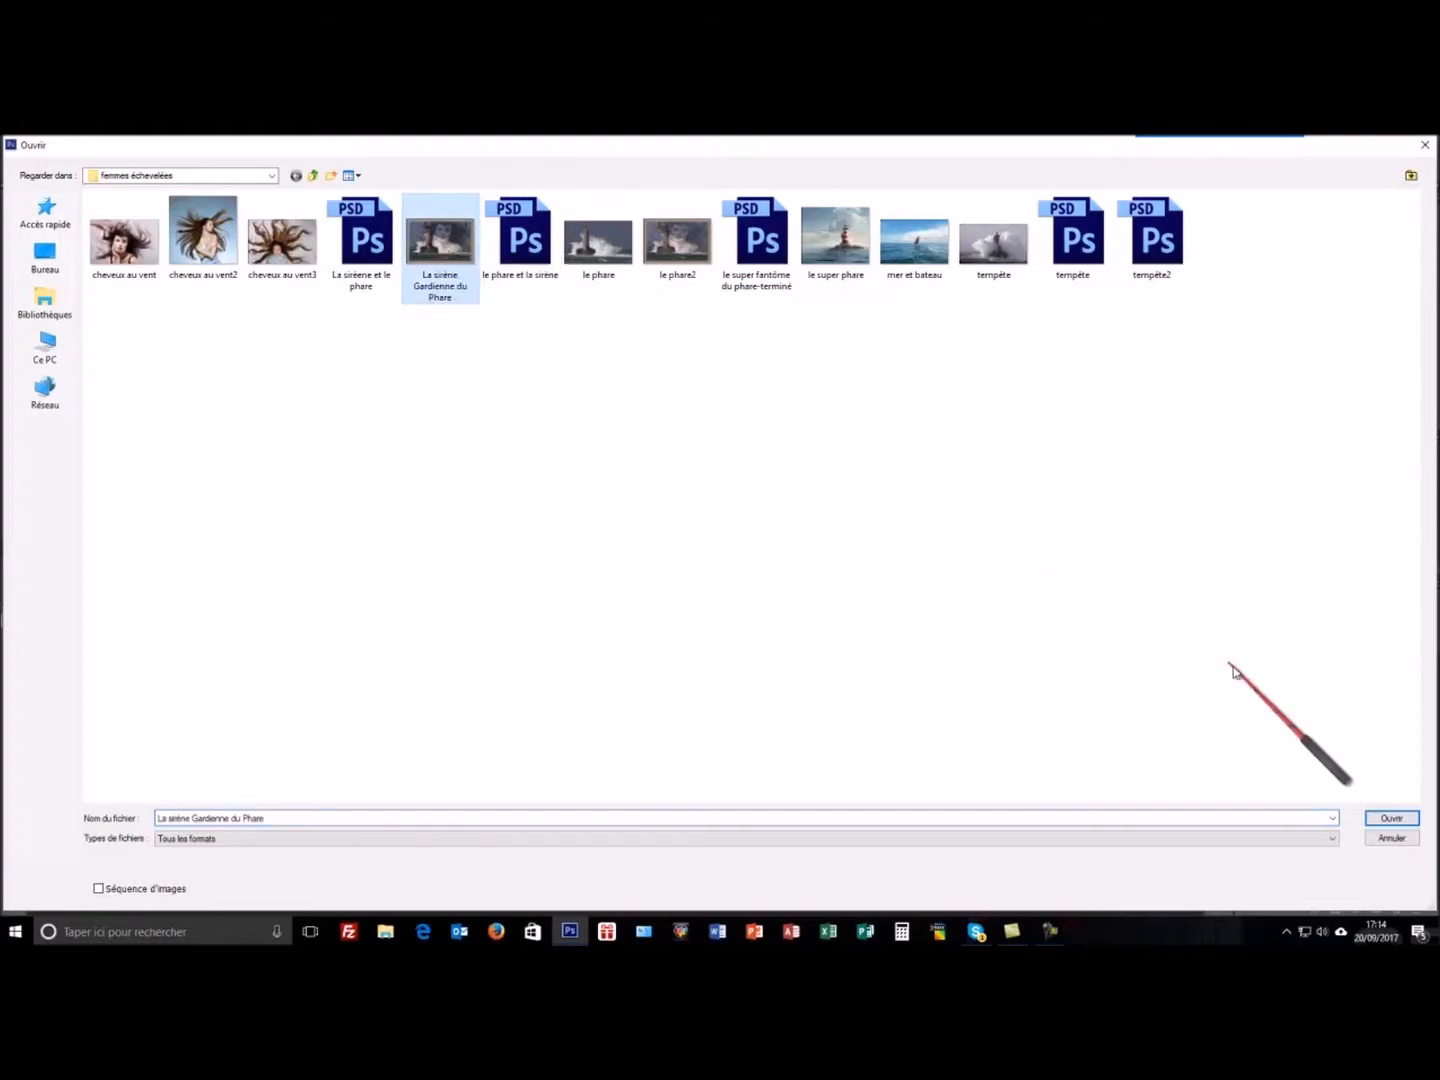
left_click(1400, 817)
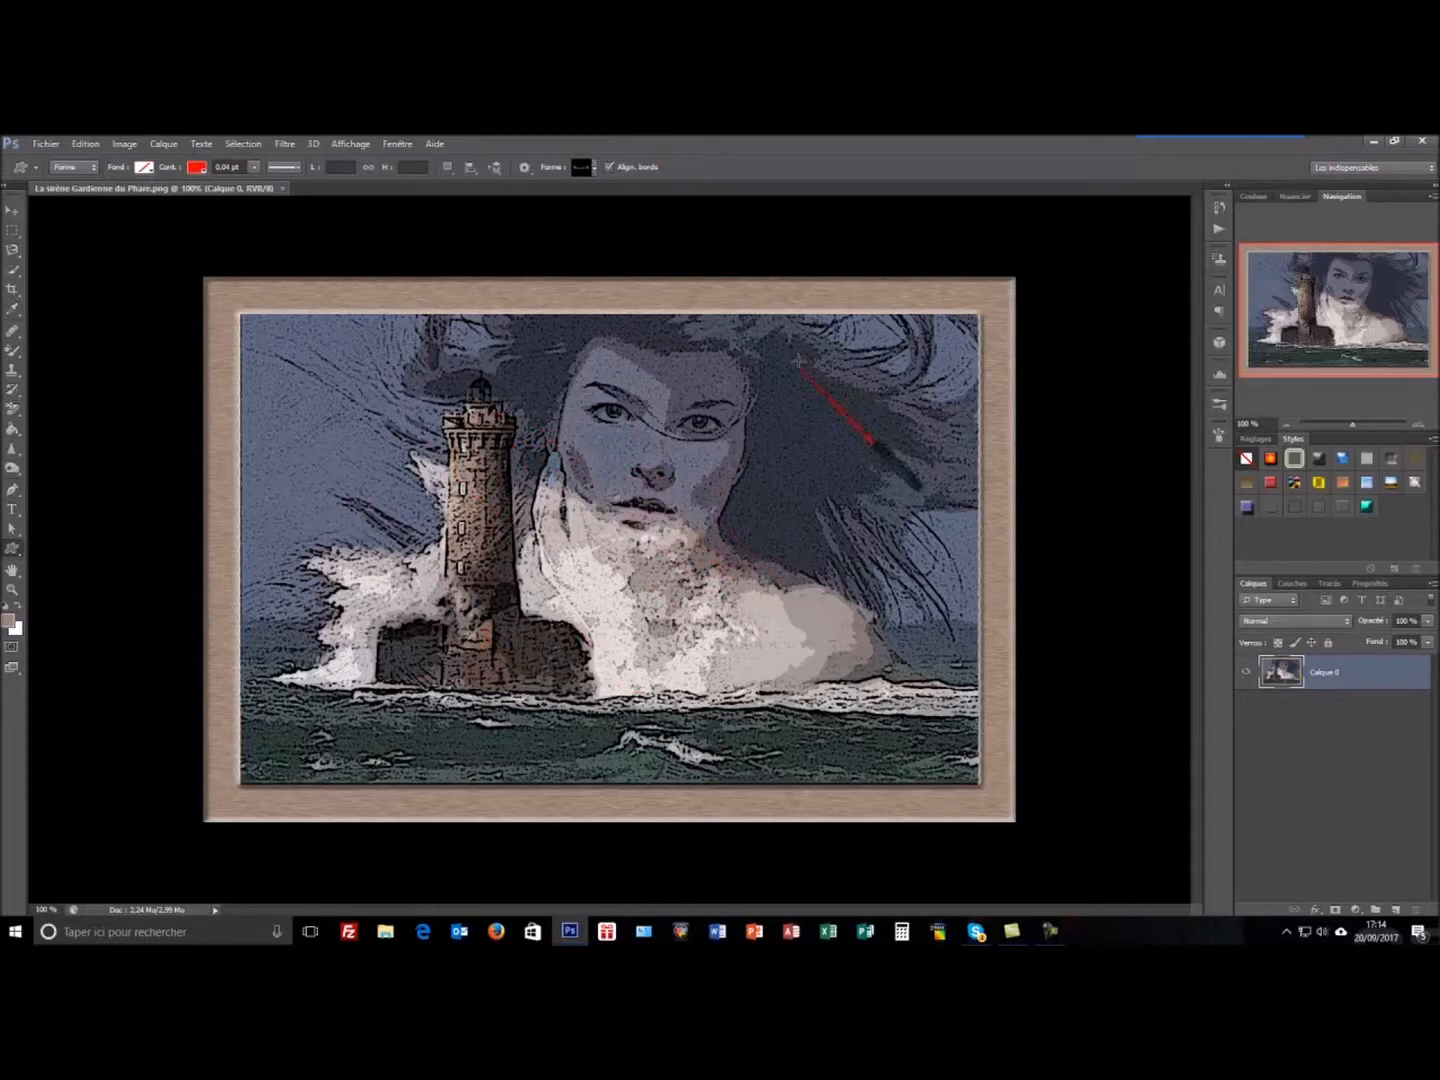
left_click(283, 189)
Open the lighthouse photo "le phare" from the "femmes échevelées" folder
left_click(45, 144)
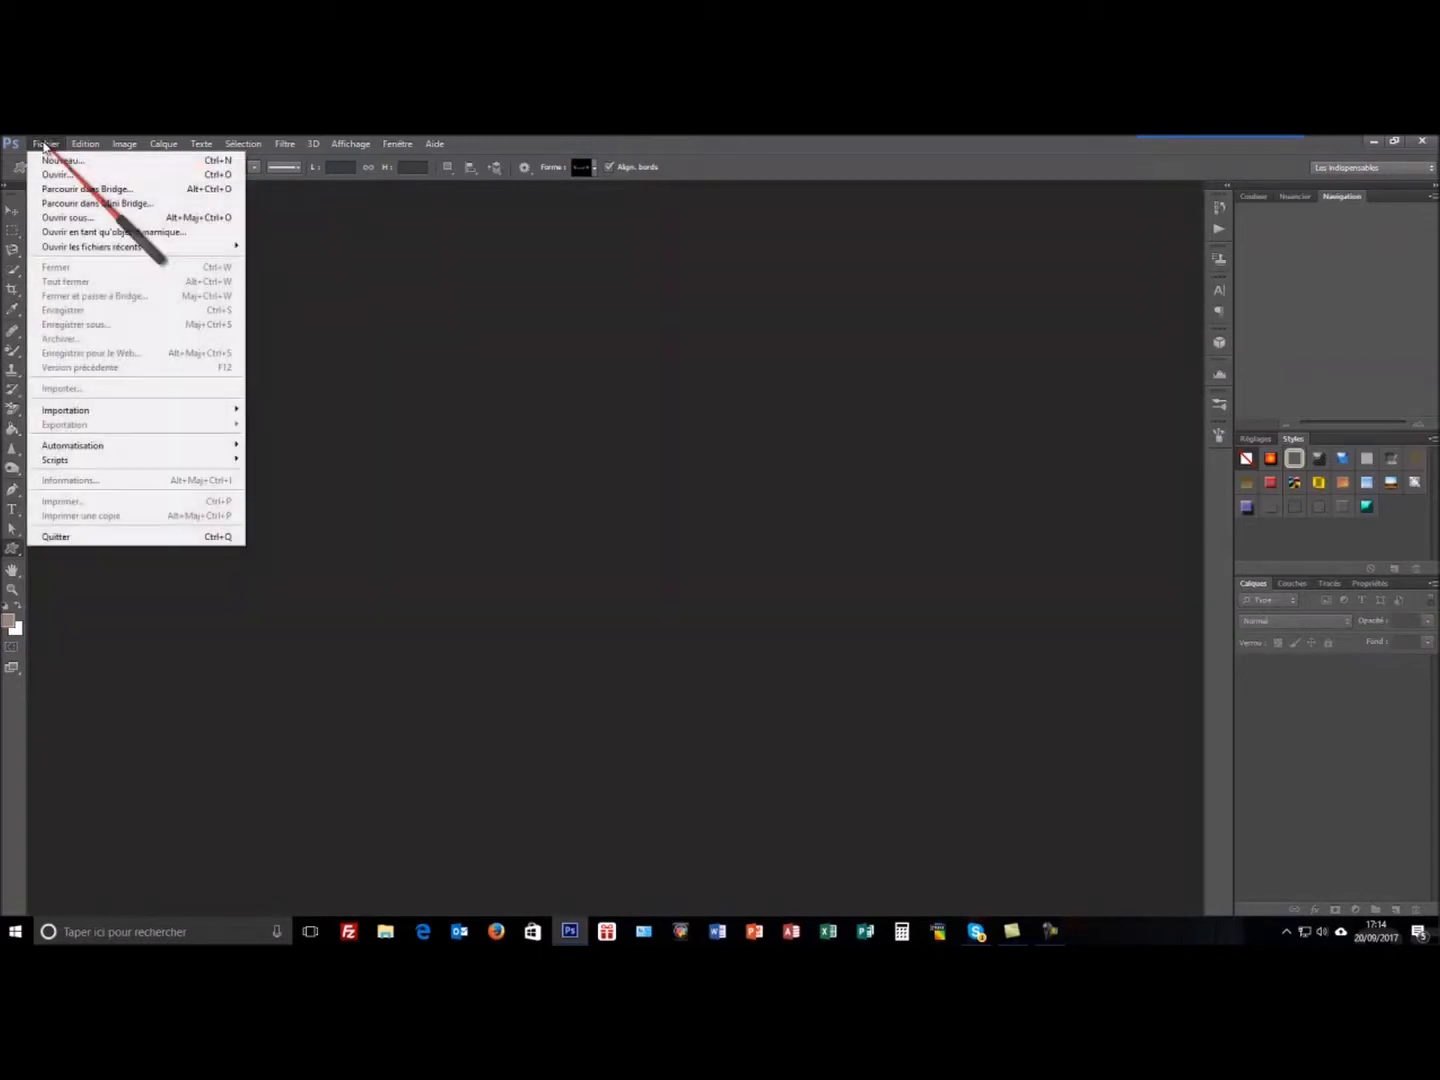
left_click(62, 175)
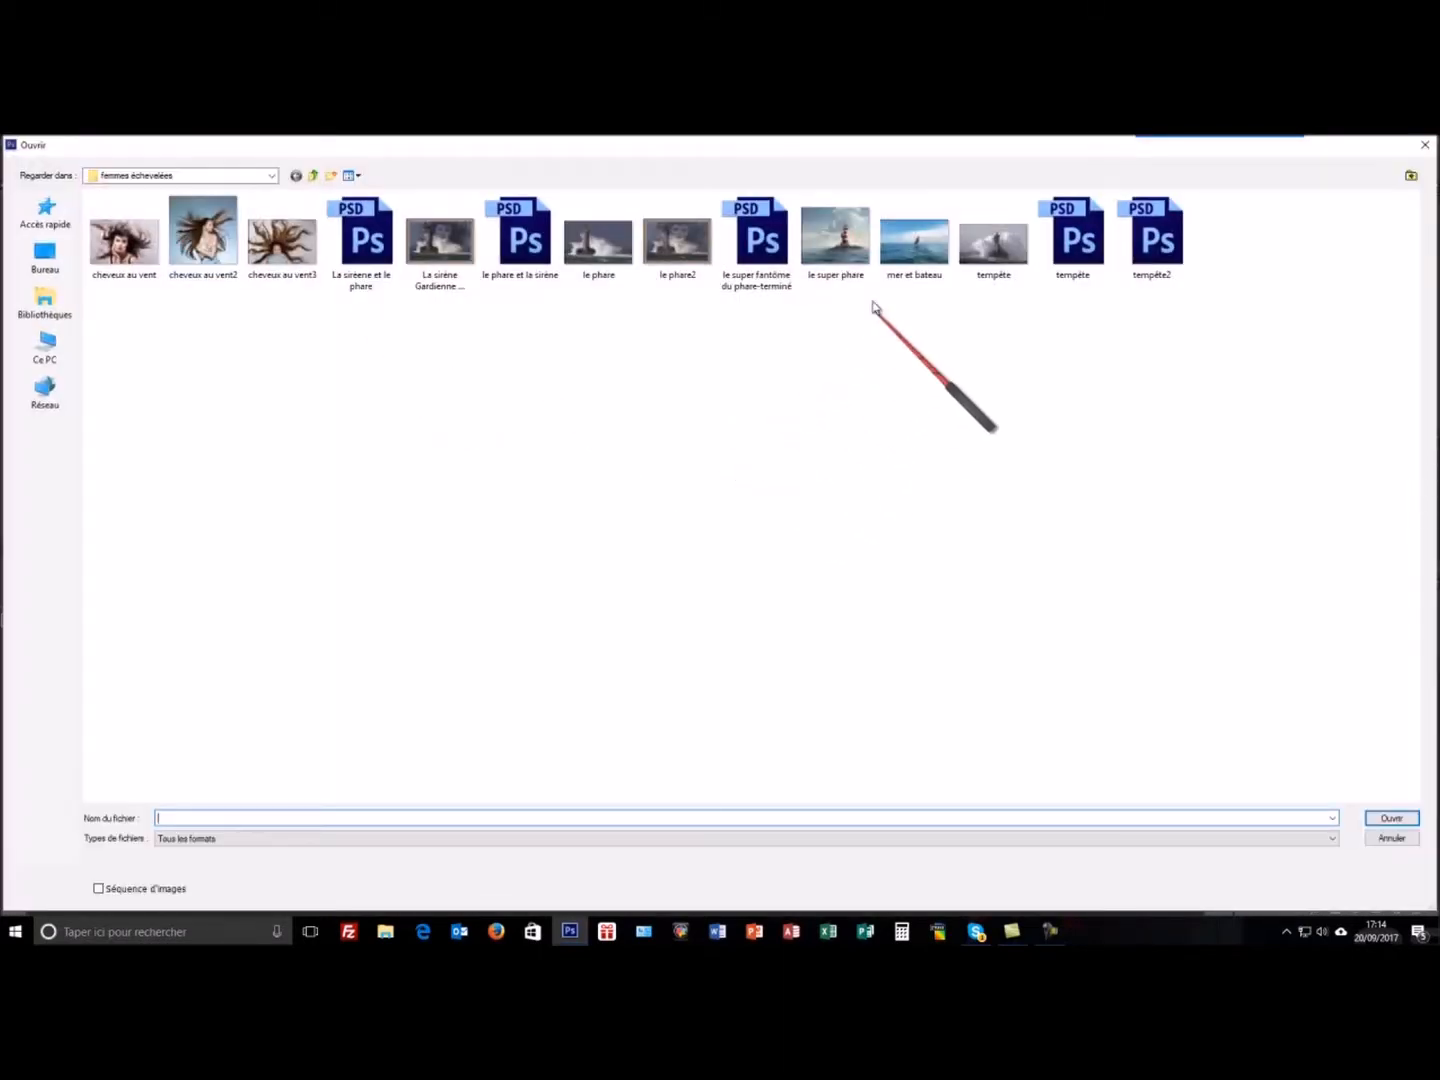
left_click(592, 262)
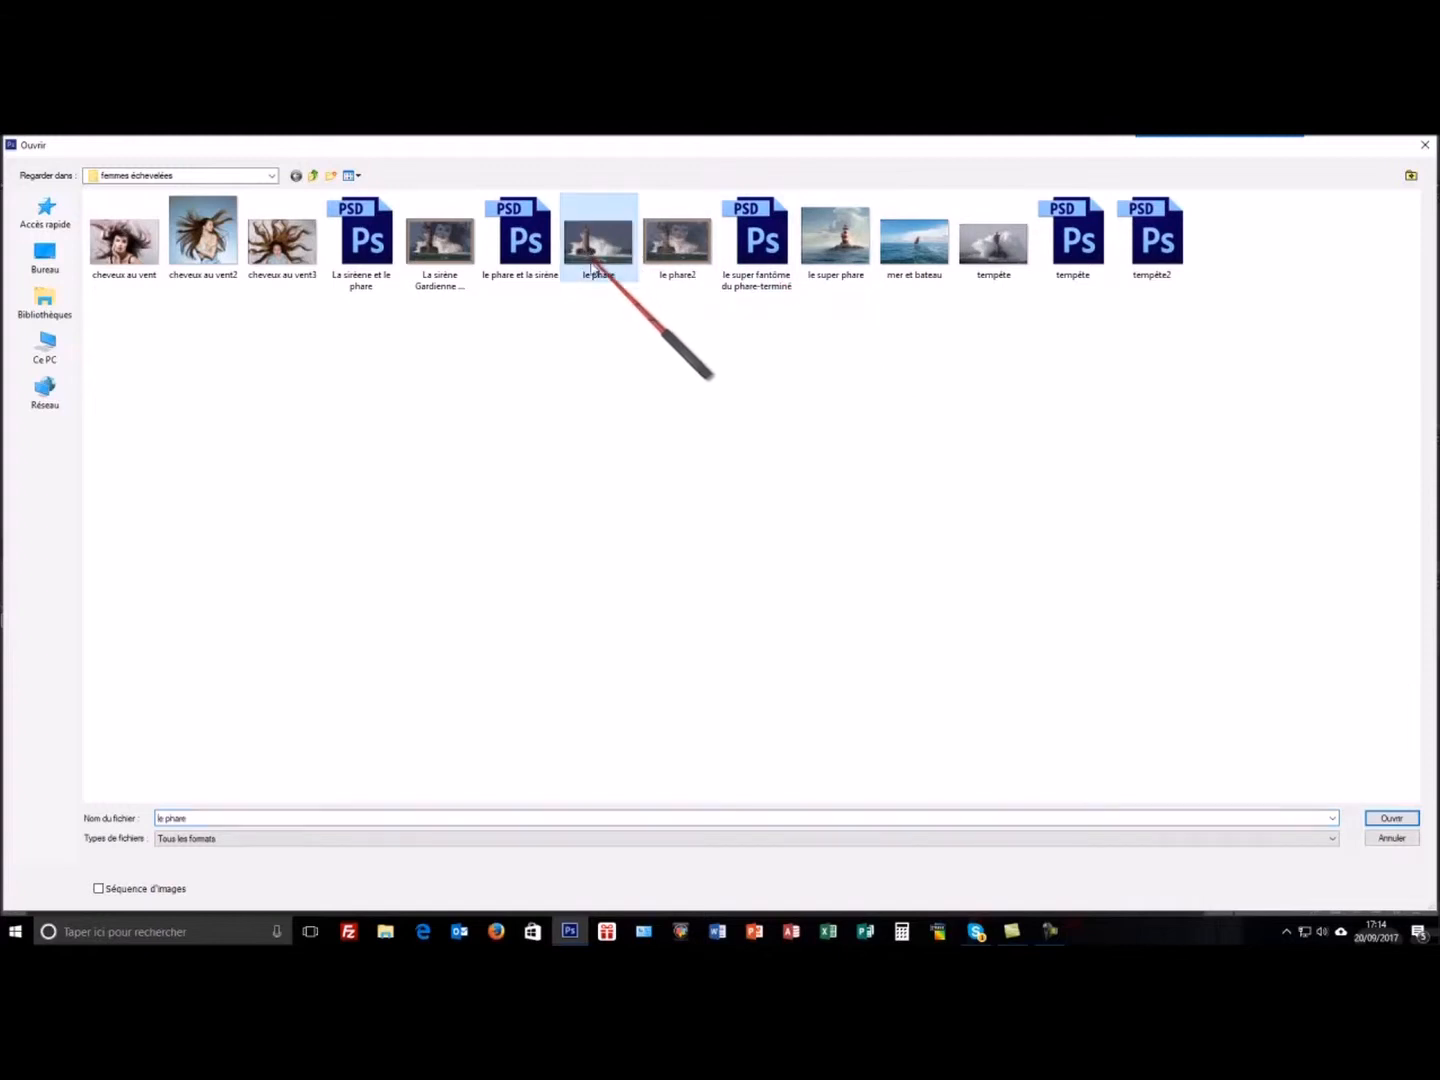
left_click(1393, 819)
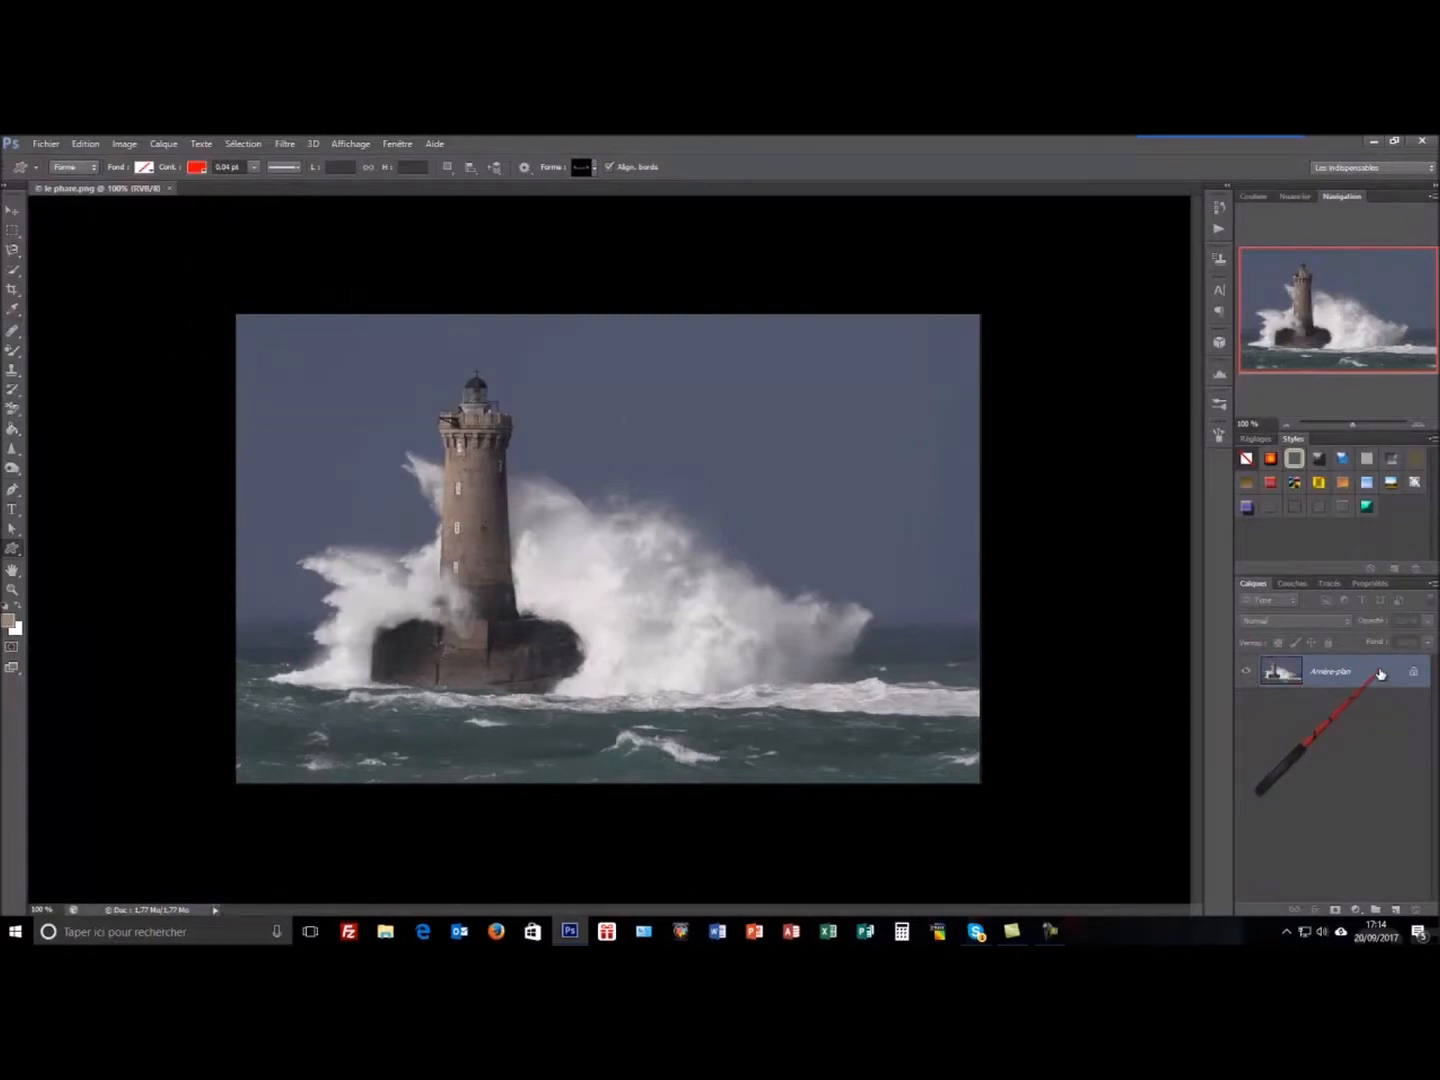
Duplicate the lighthouse background layer and convert the original background into a regular layer named Calque 0
left_click_drag(1406, 943, 1395, 911)
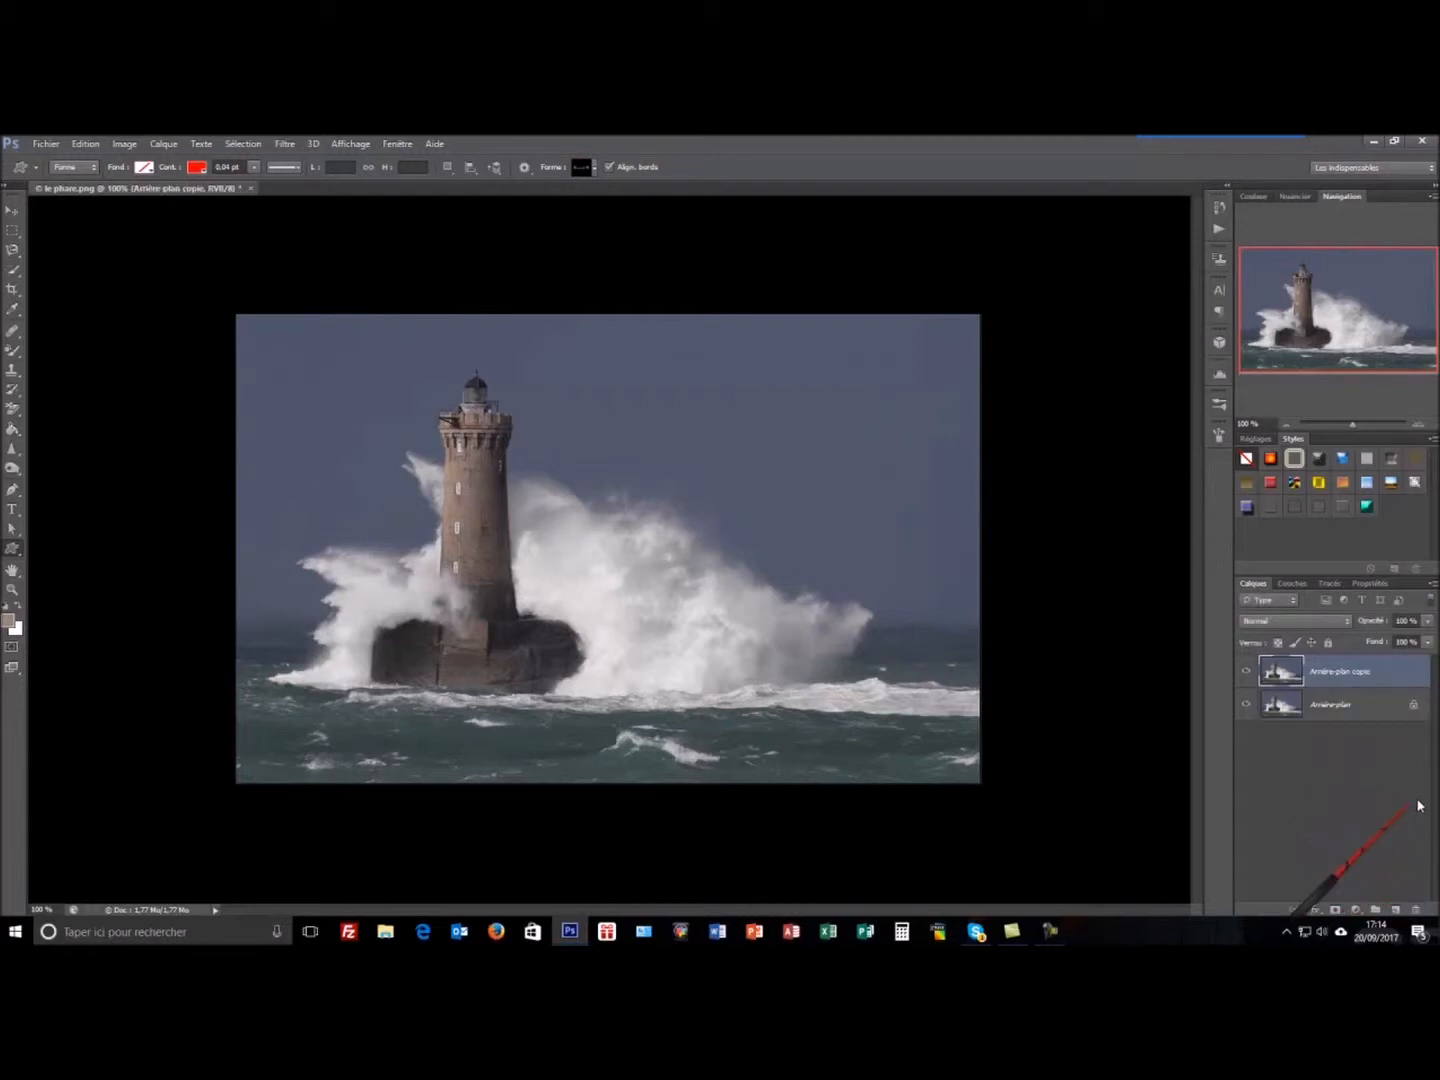
left_click(1397, 707)
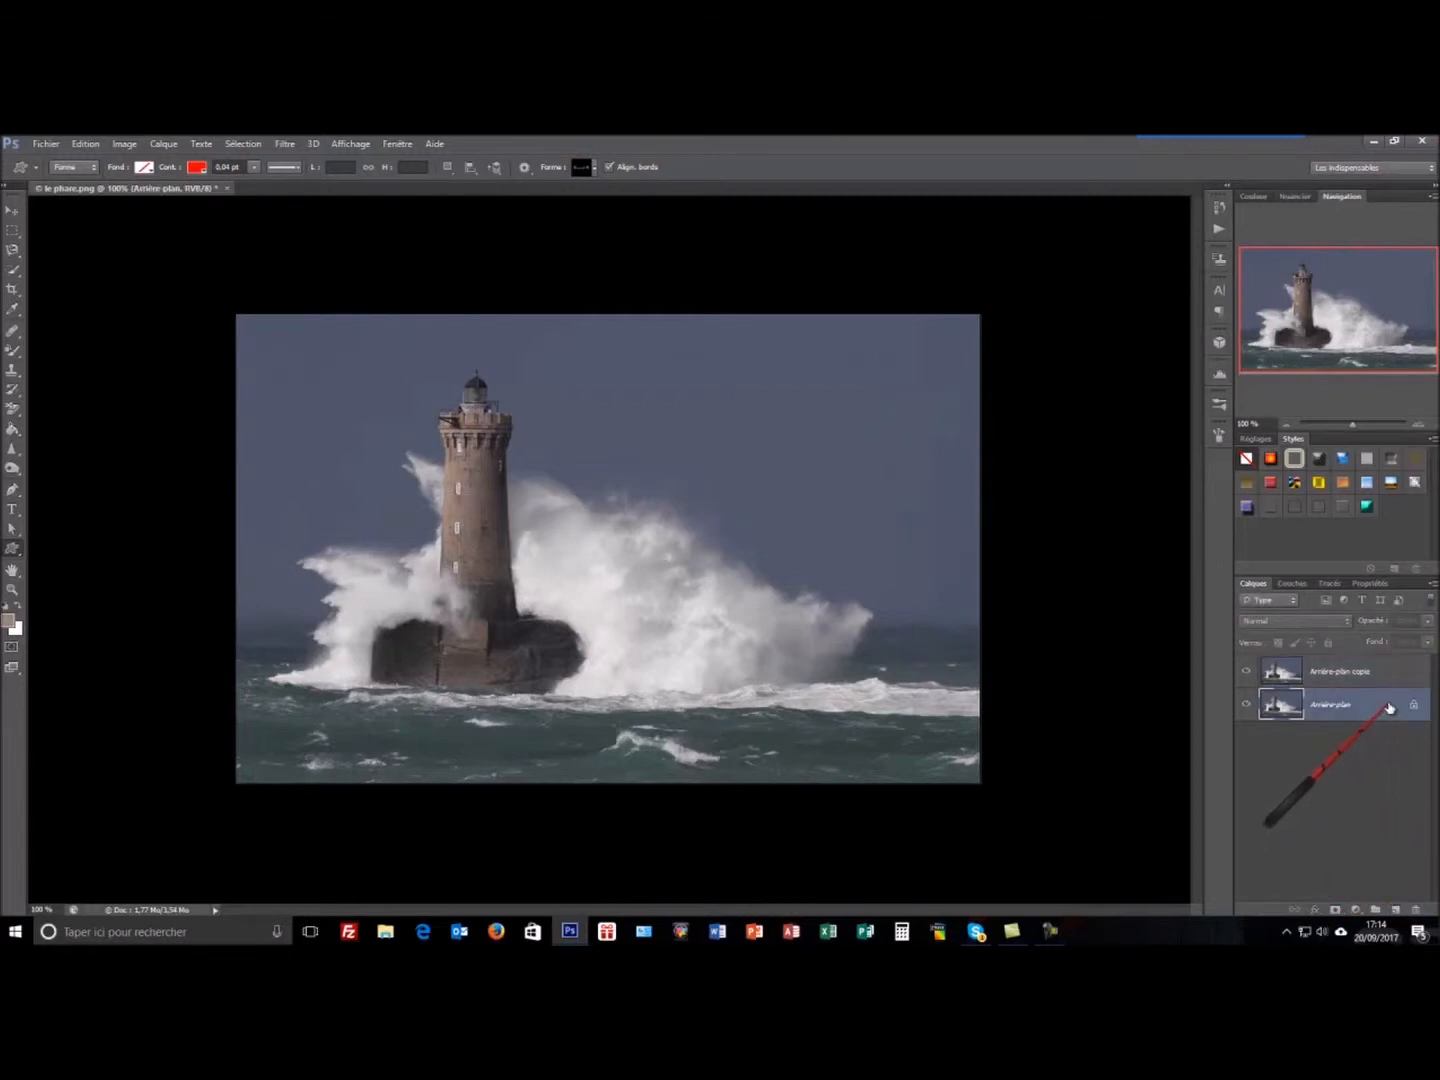
double_click(1388, 707)
left_click(876, 390)
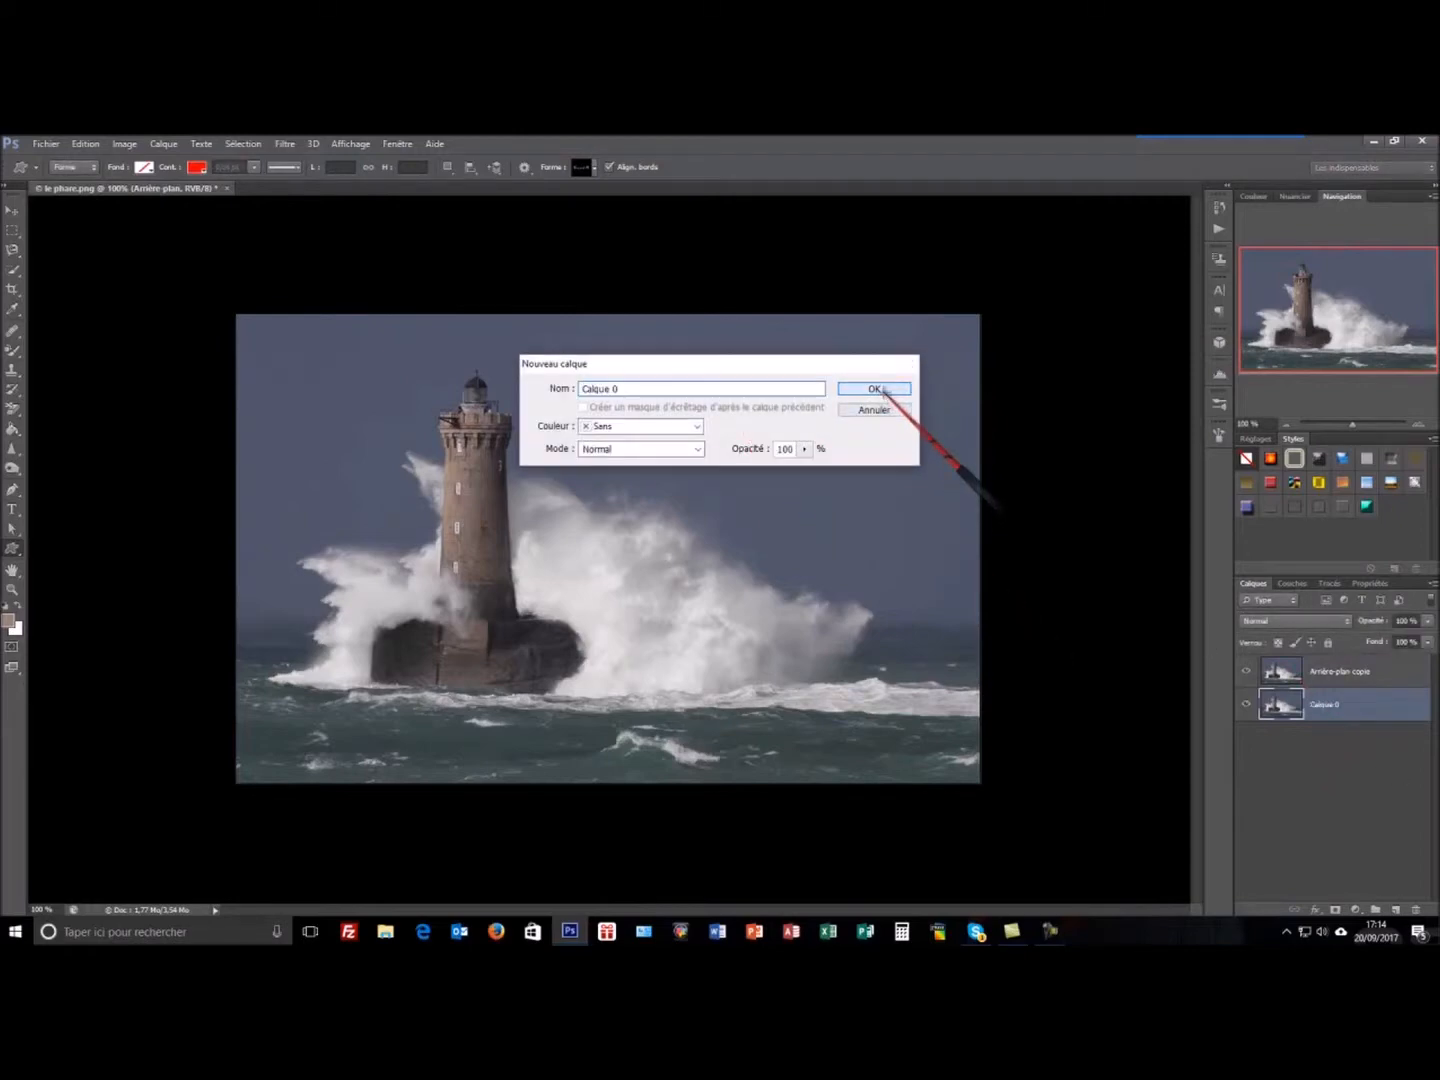
Place the "cheveux au vent" image above the Arrière-plan copie layer and stretch it to cover the whole canvas
left_click(1282, 672)
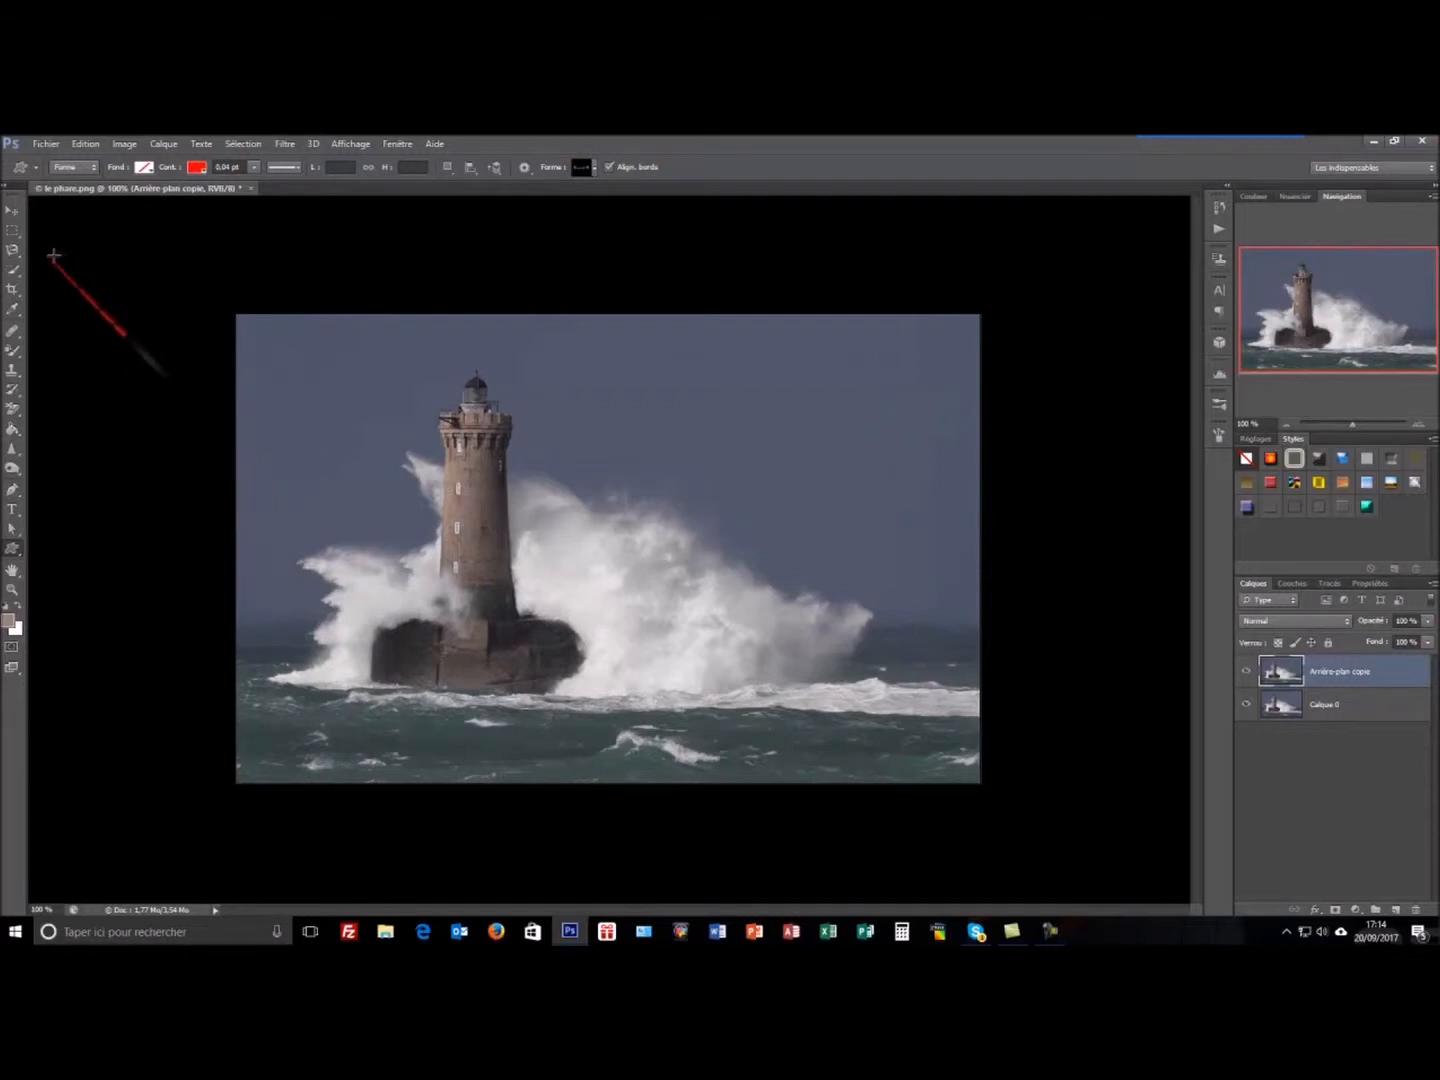
left_click(46, 144)
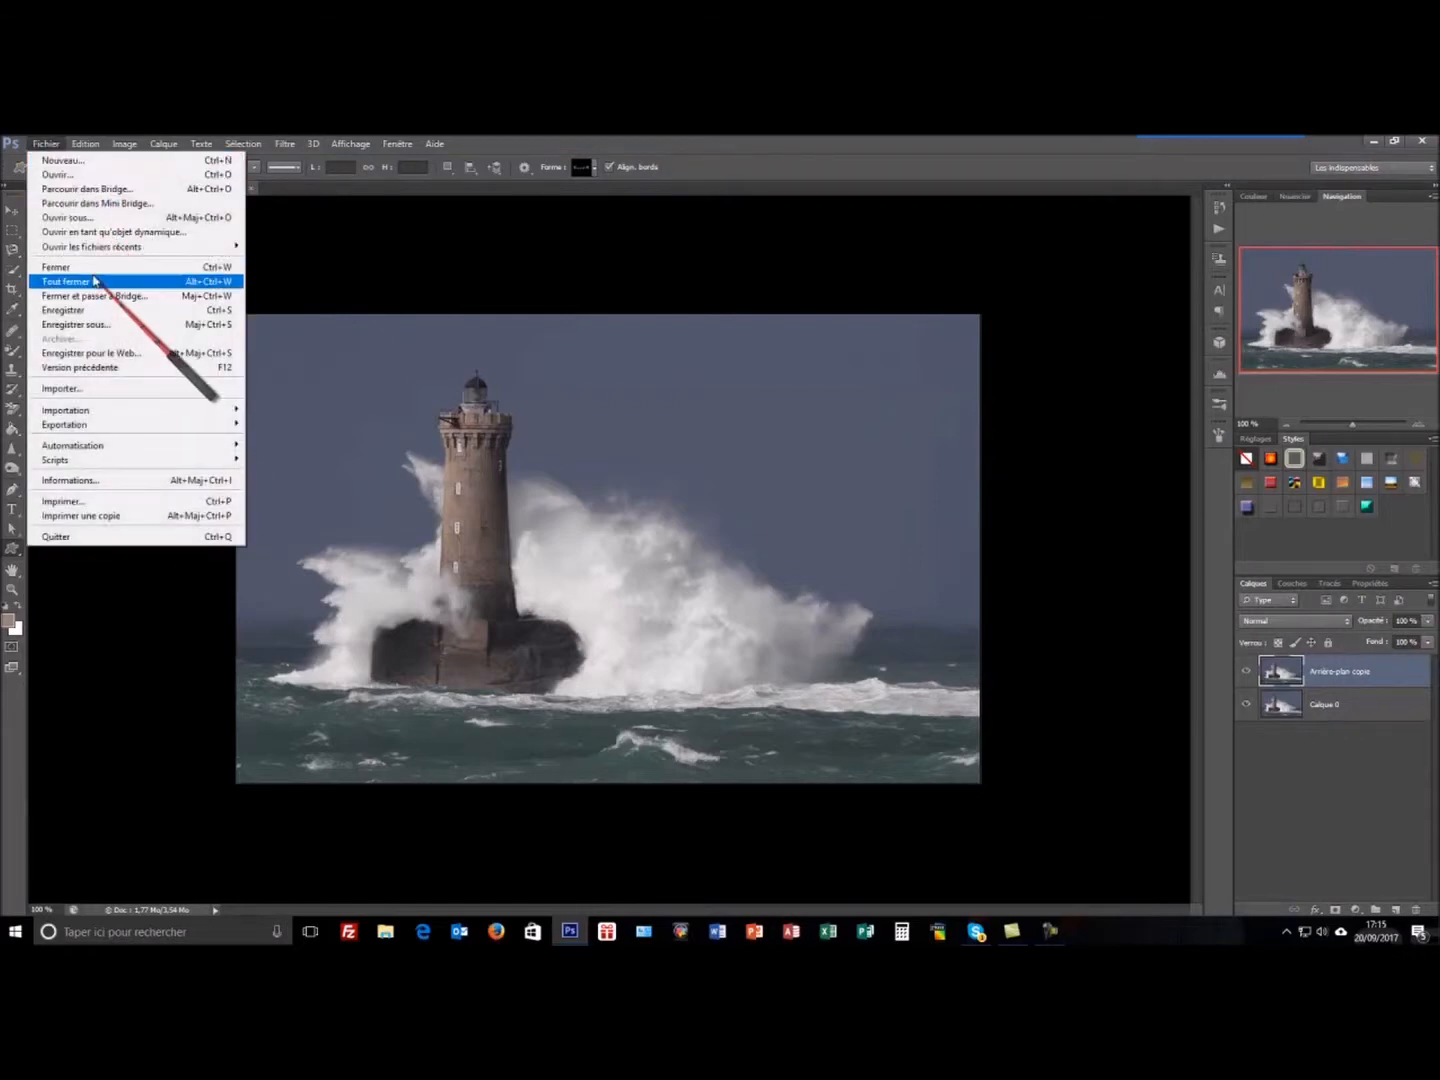
left_click(80, 389)
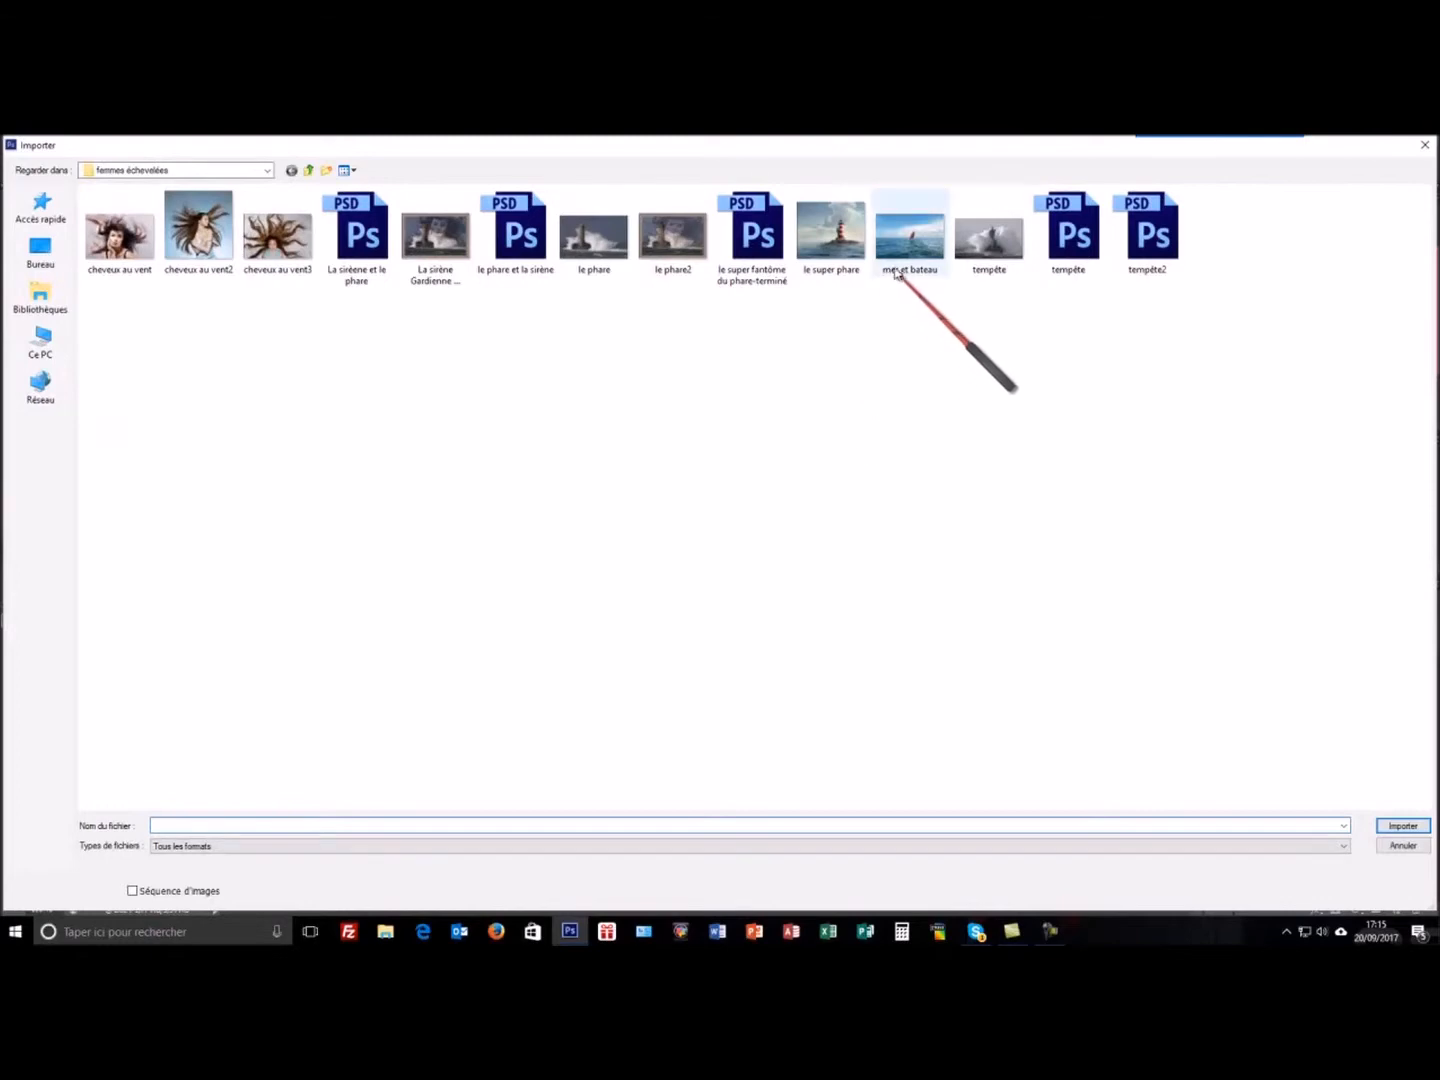
left_click(120, 238)
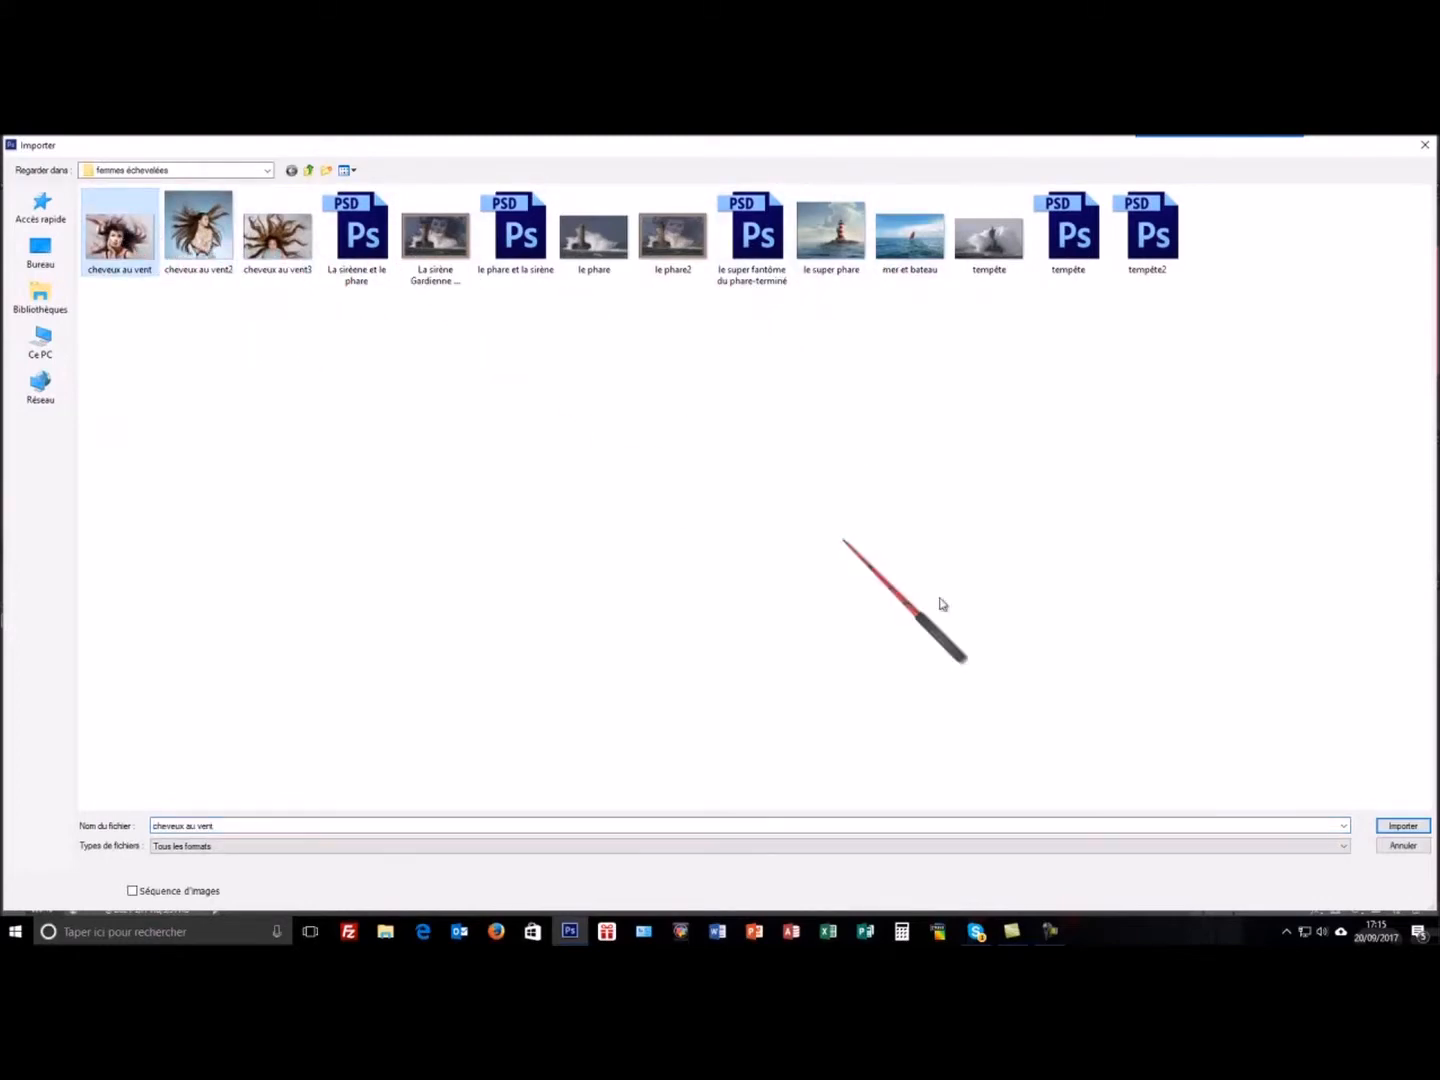
left_click(1403, 827)
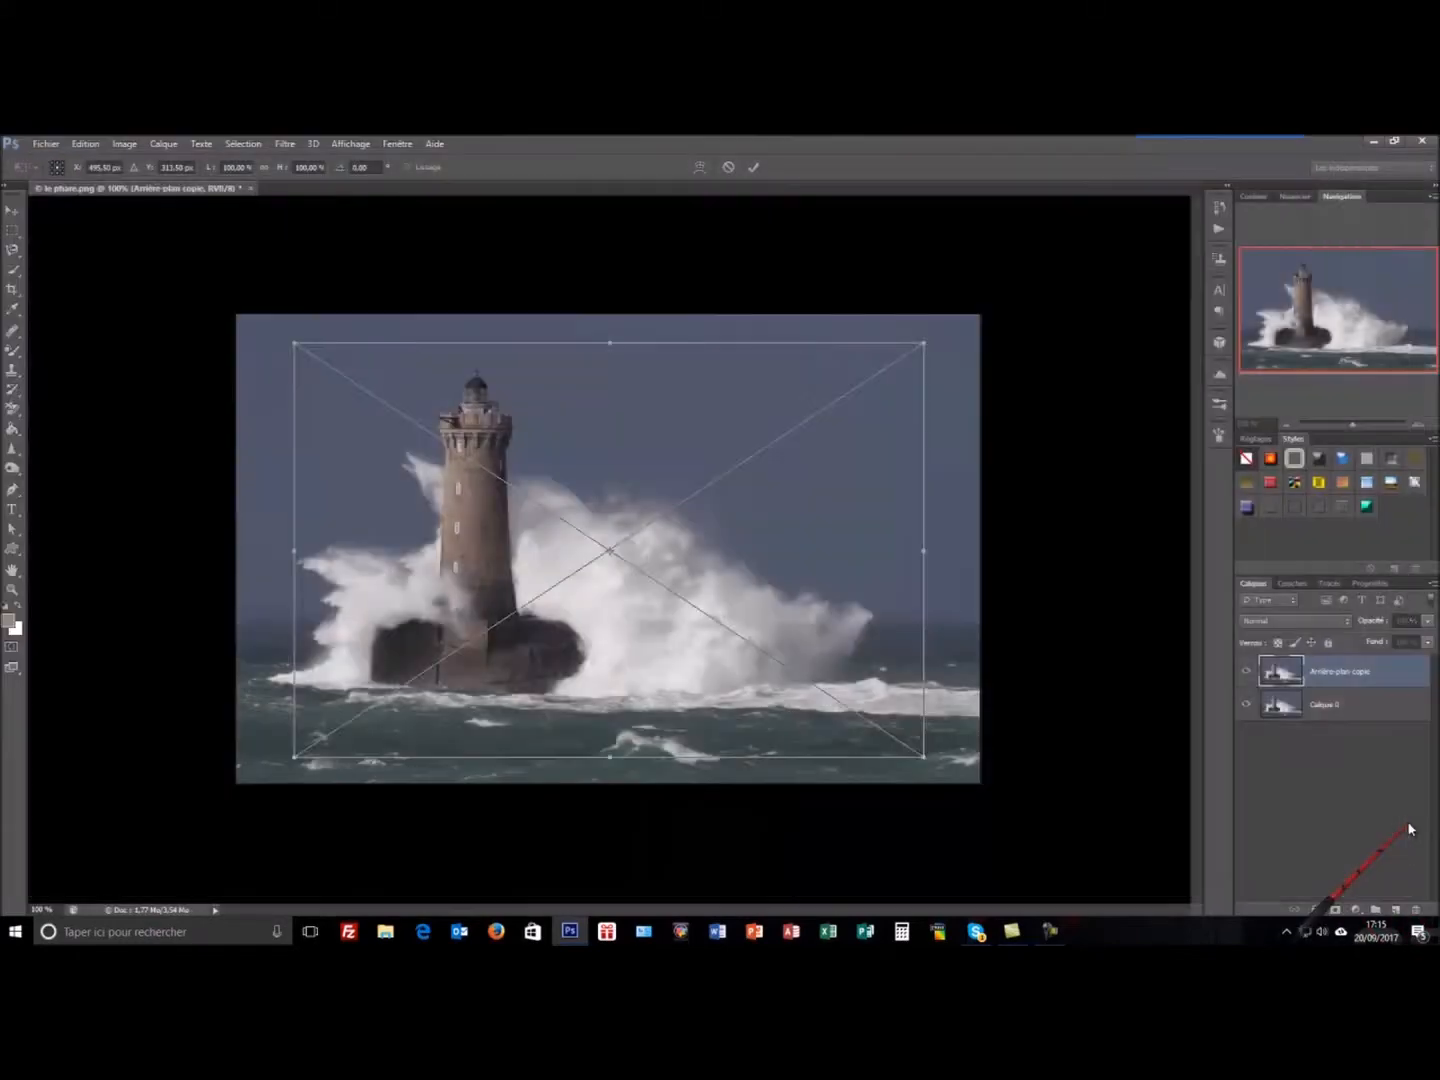
left_click_drag(295, 343, 236, 314)
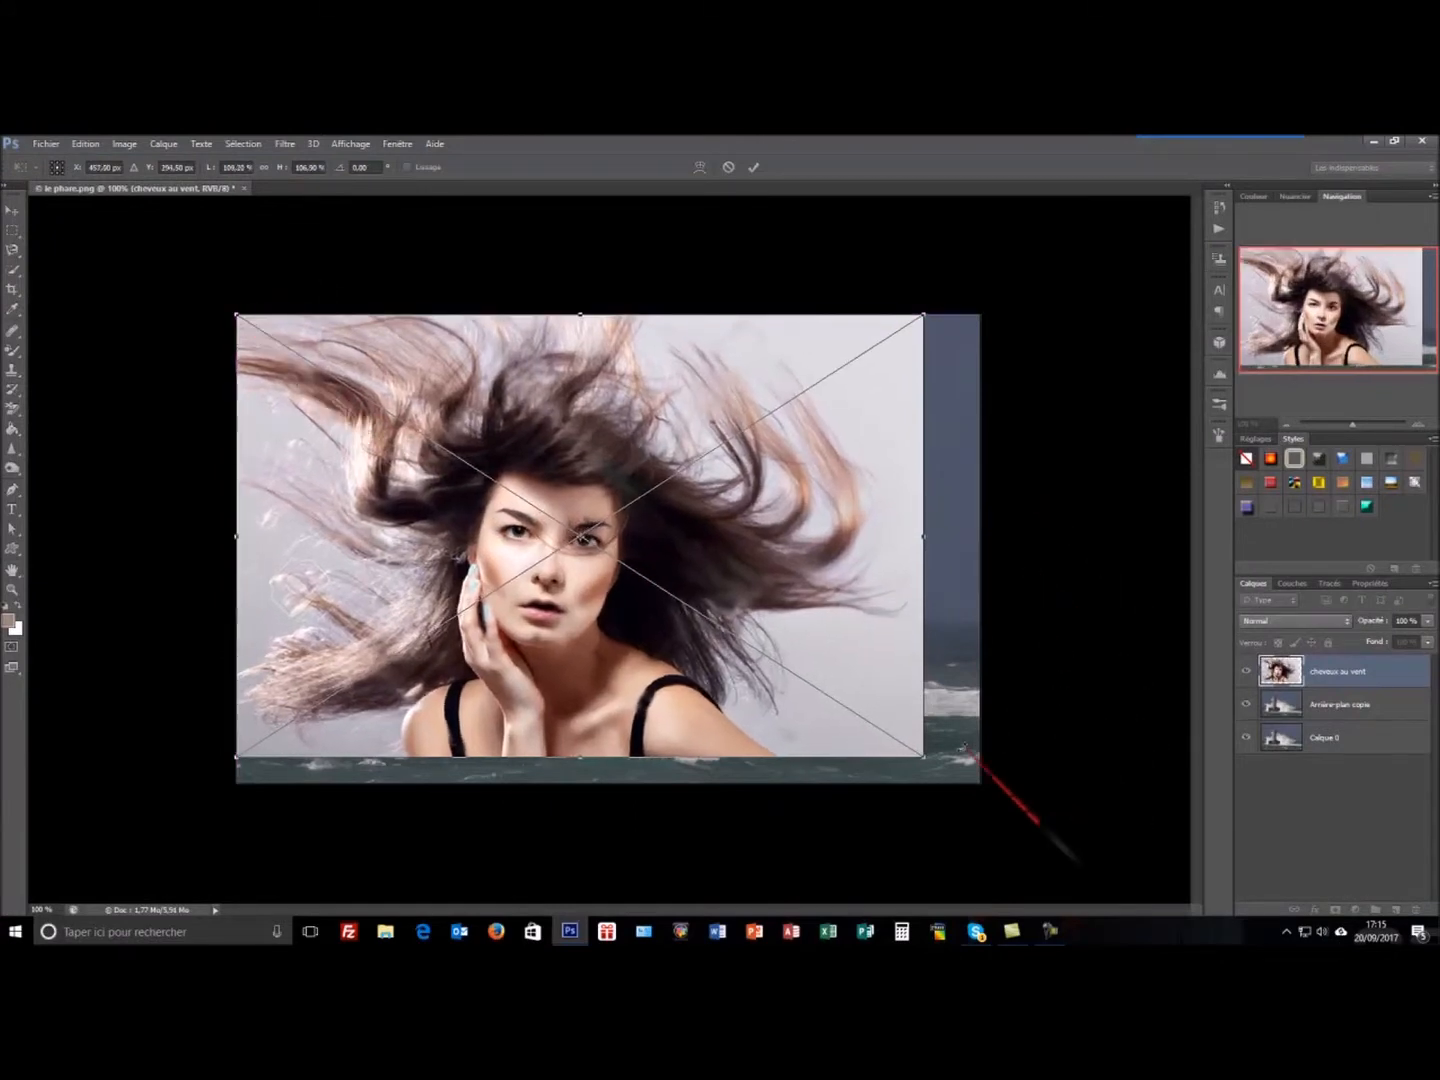
left_click_drag(926, 759, 983, 783)
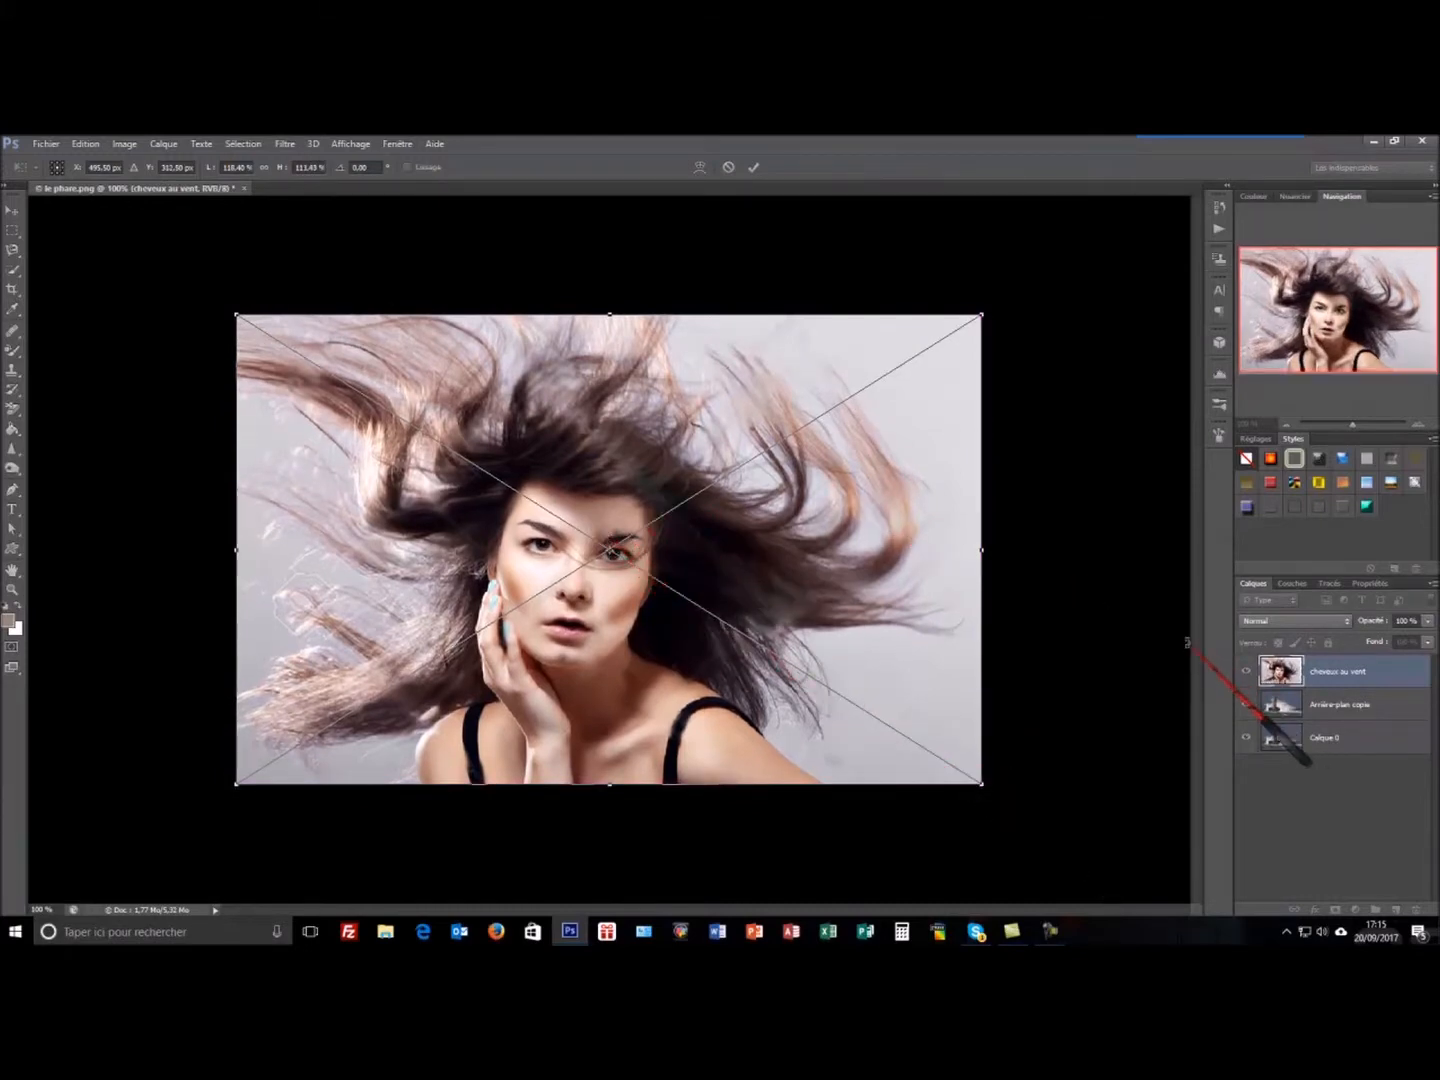
left_click(754, 168)
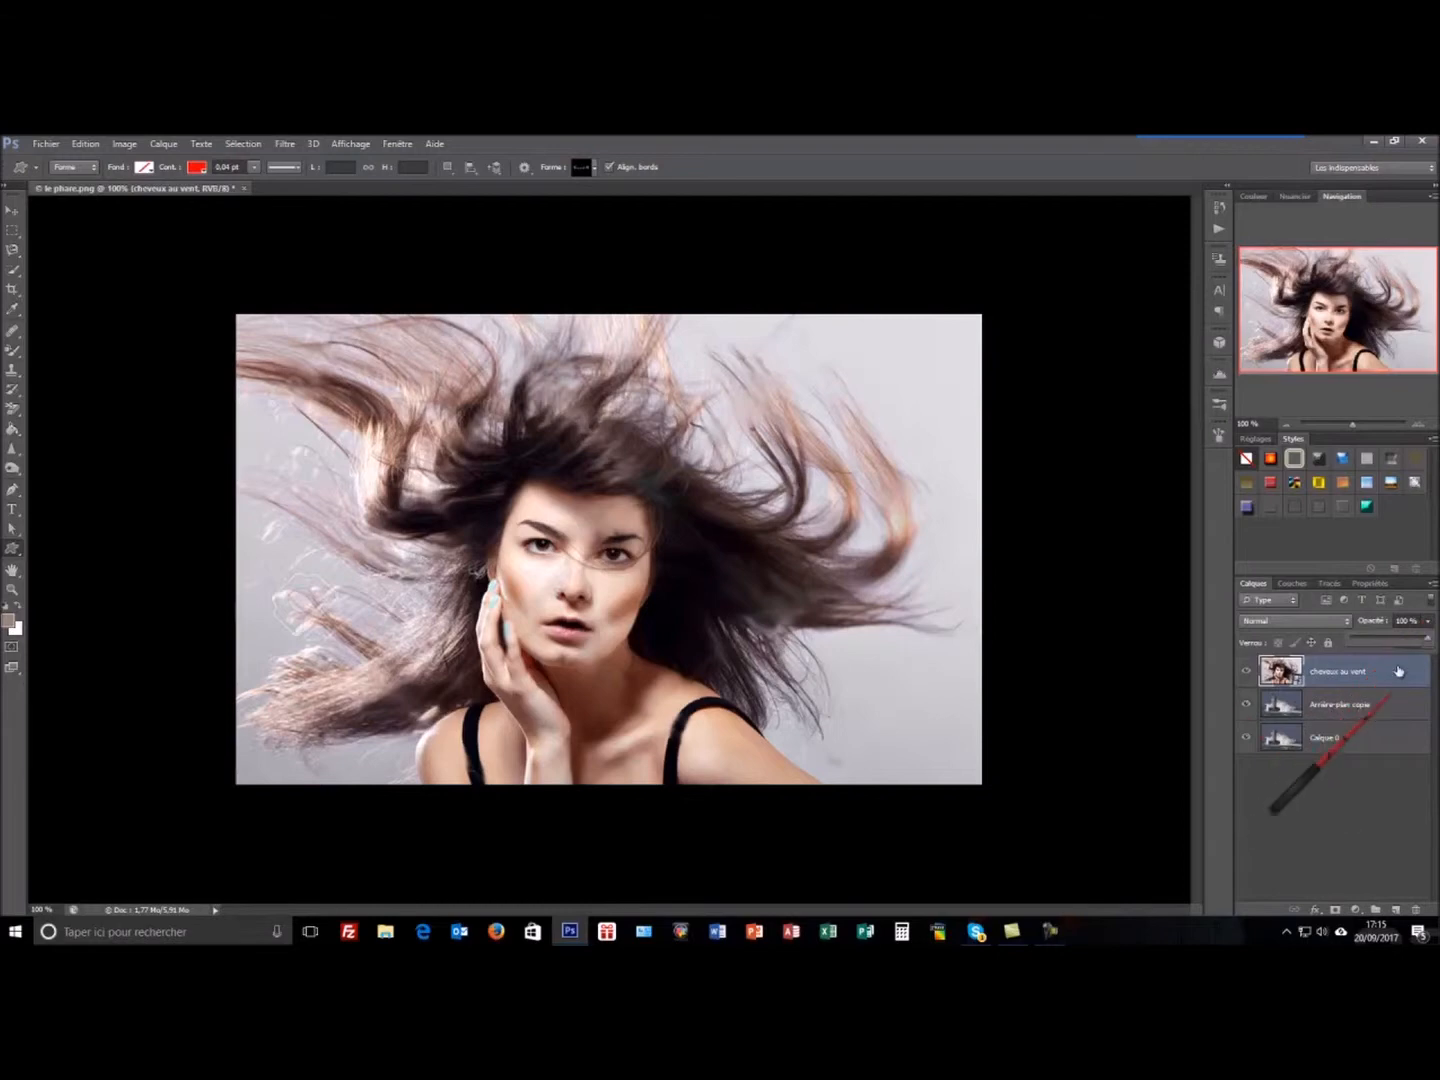
Lower the woman layer's opacity to 36% and move it up beside the lighthouse, with its lower edge at the waterline
left_click_drag(1430, 644, 1360, 647)
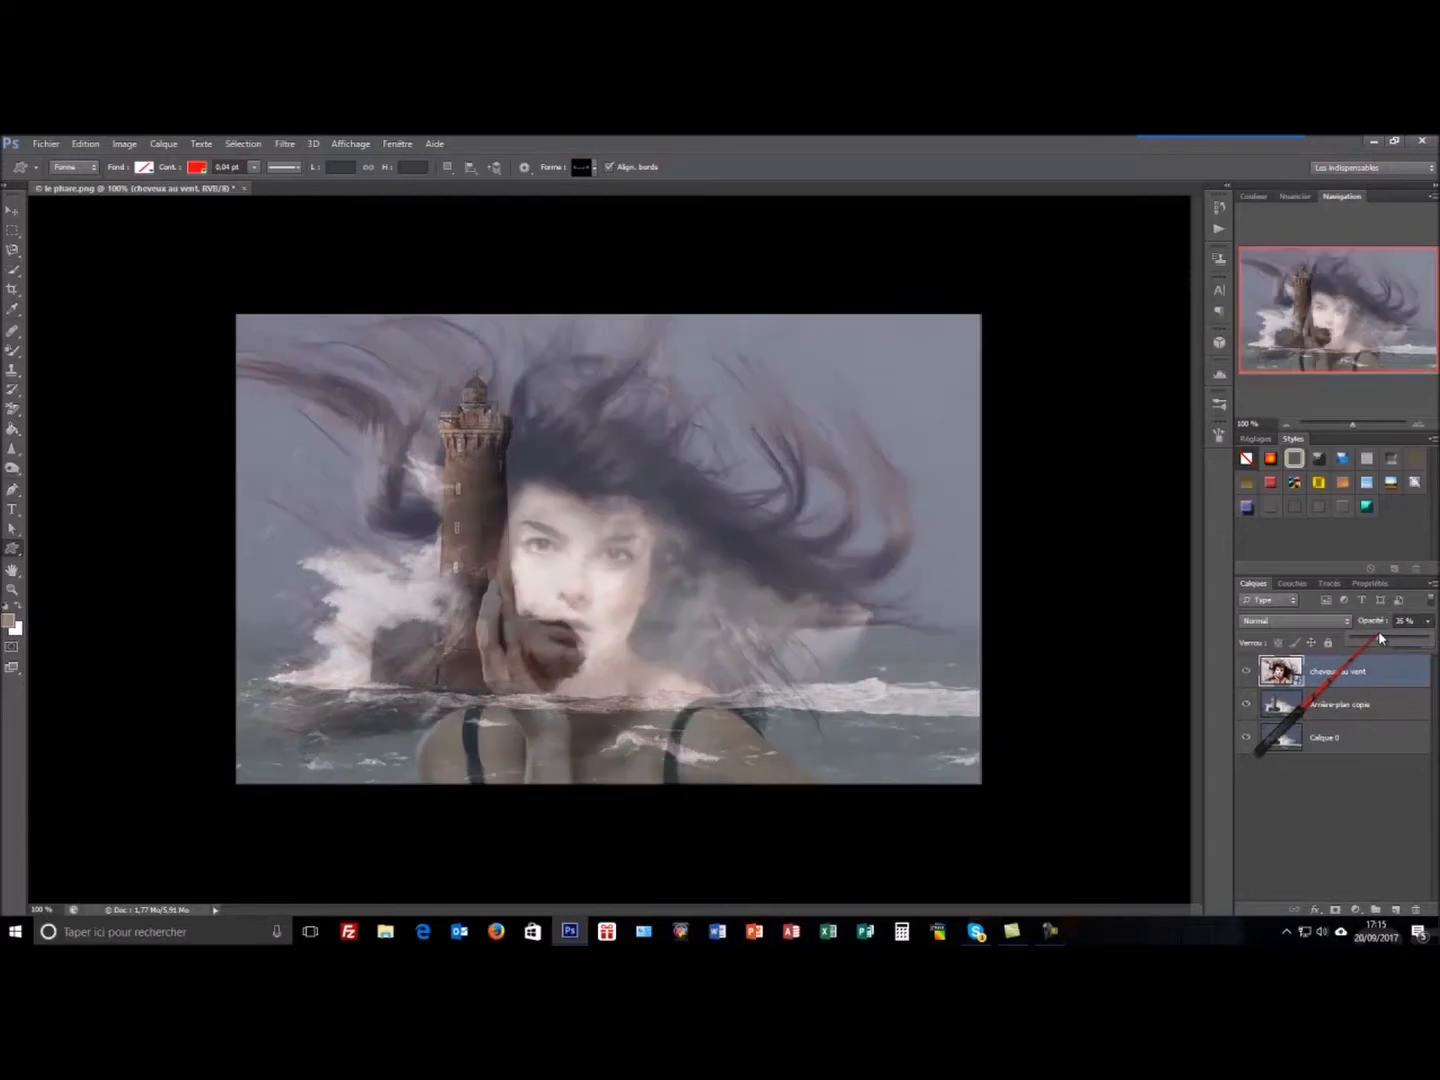
left_click(570, 564)
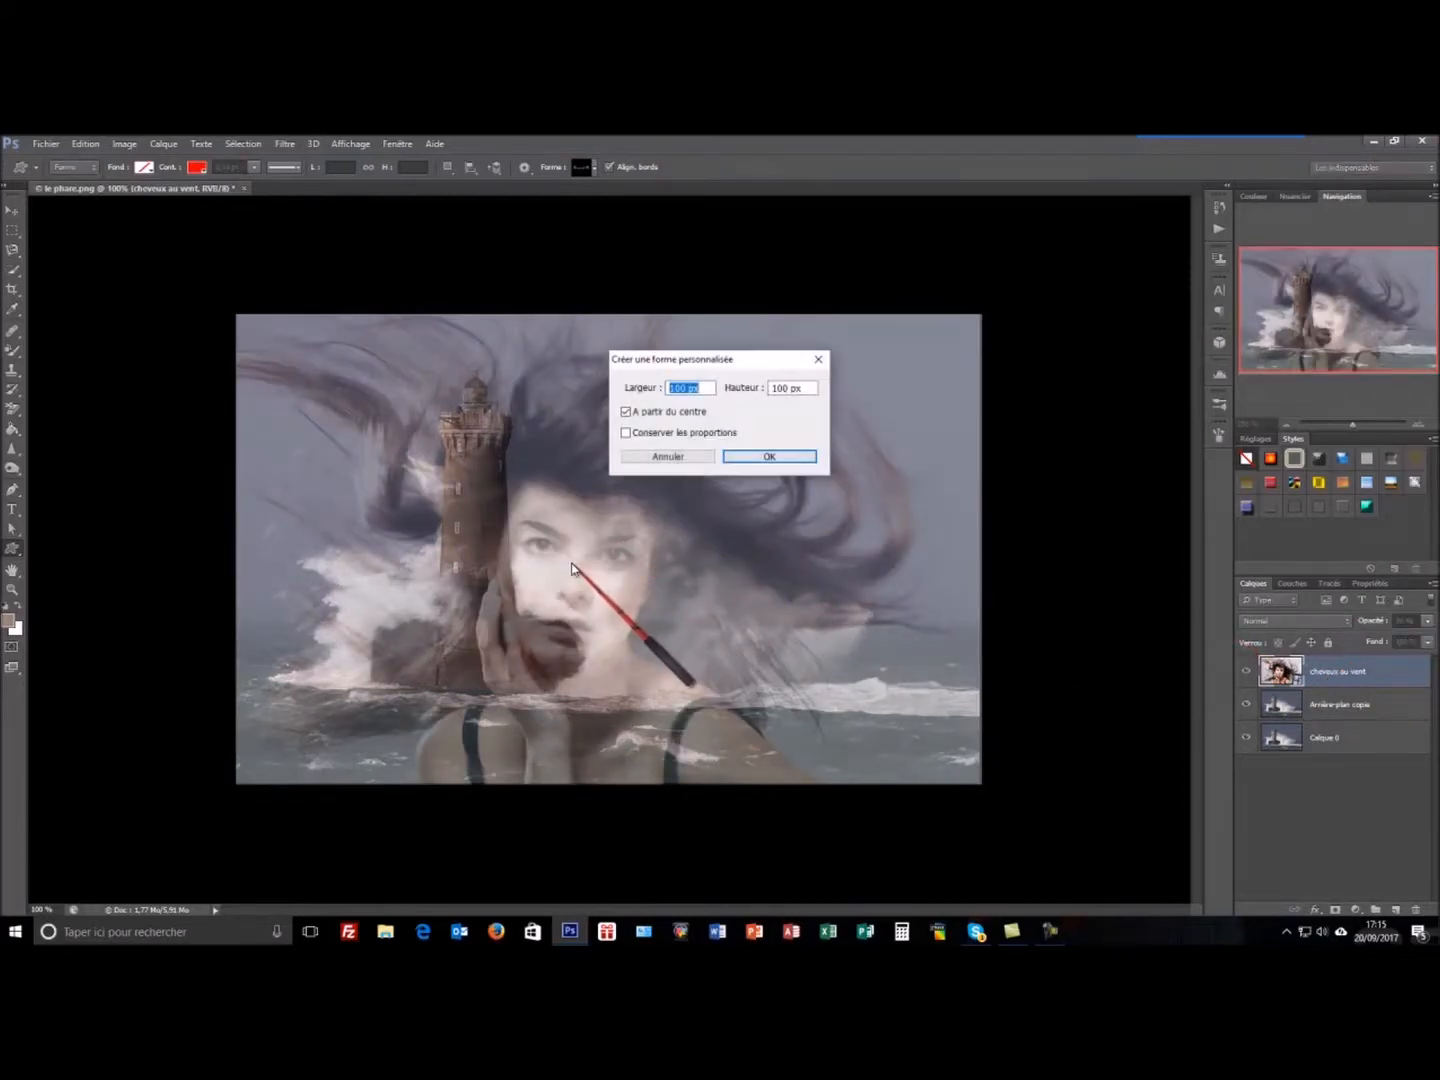
left_click(818, 359)
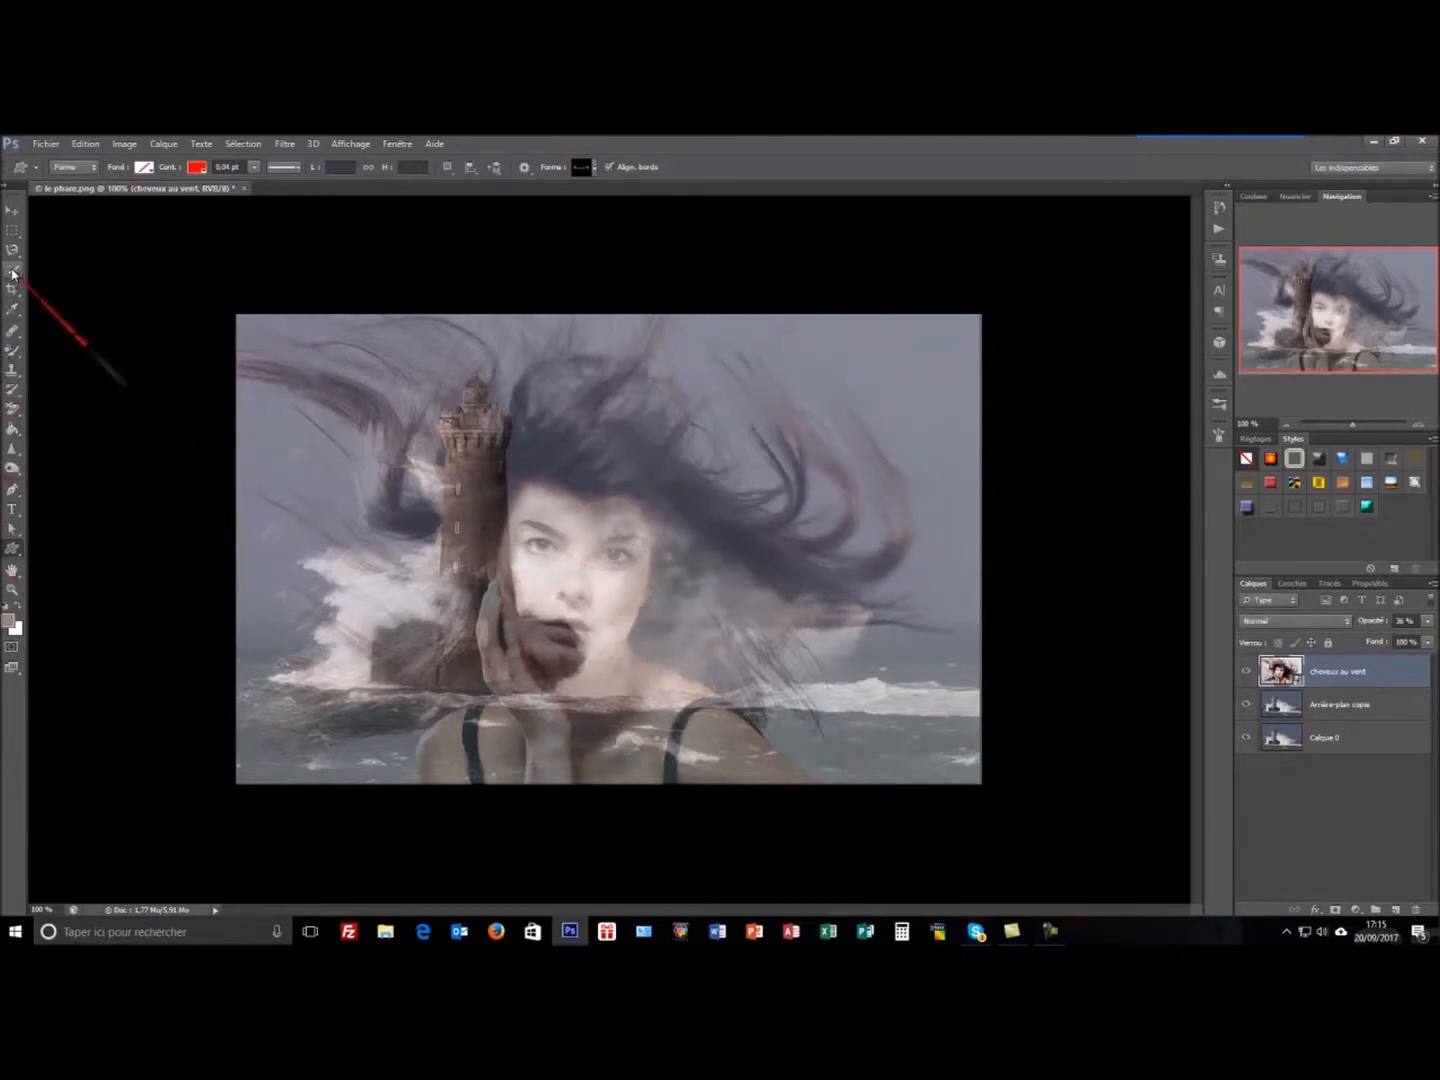
left_click(12, 231)
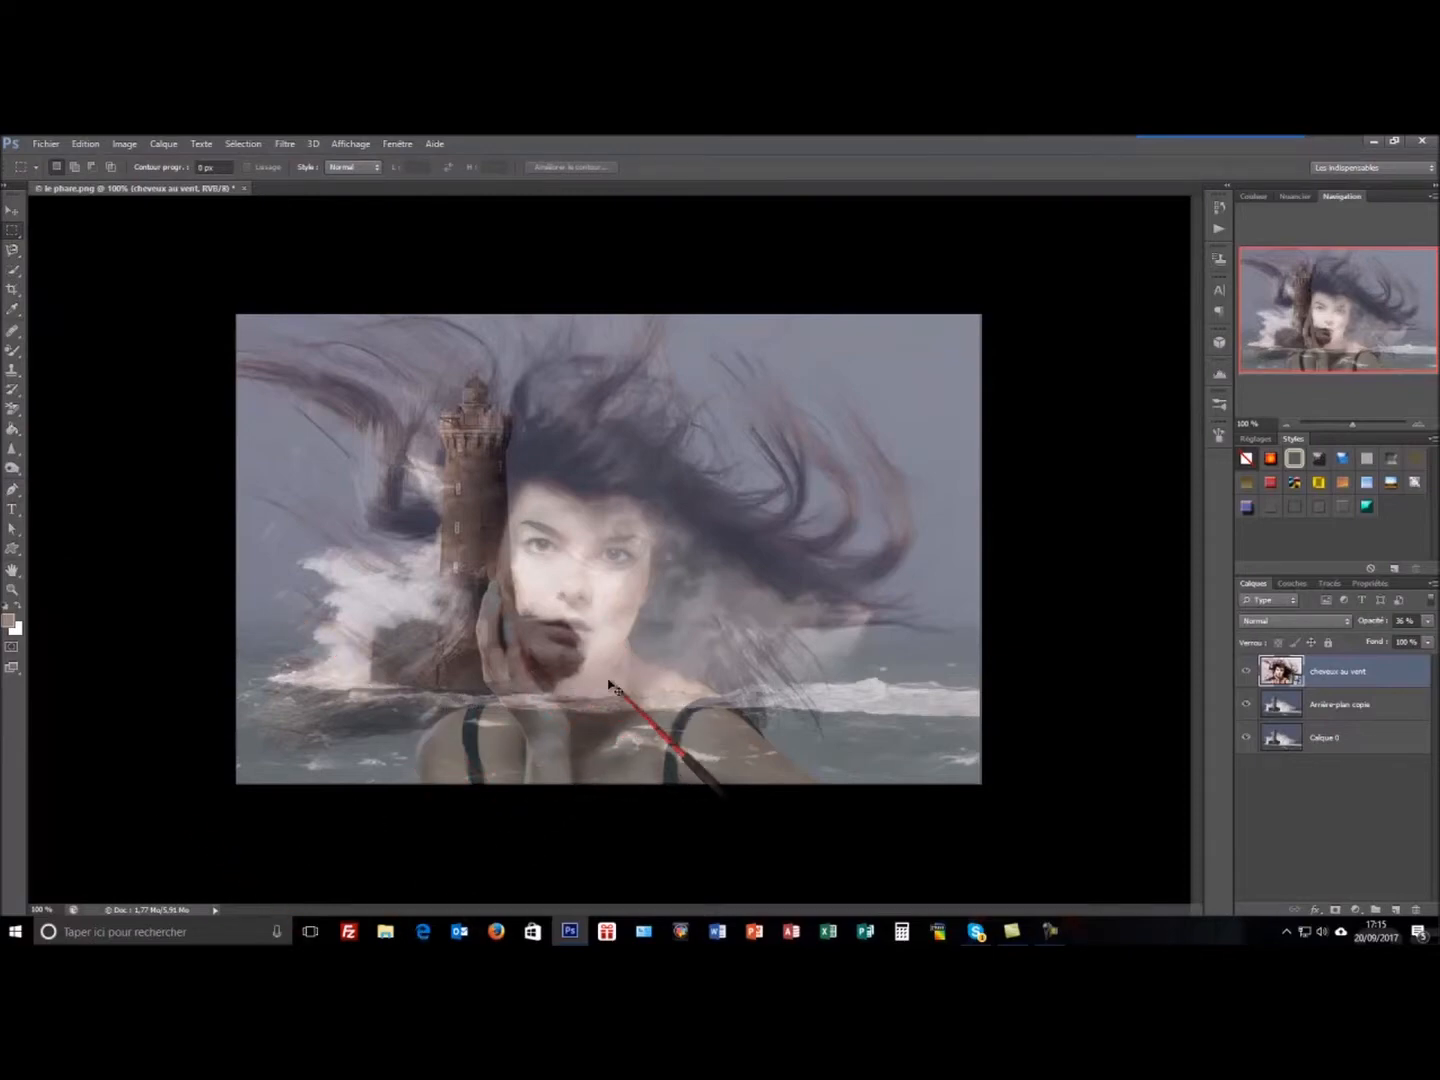
left_click_drag(609, 683, 652, 588)
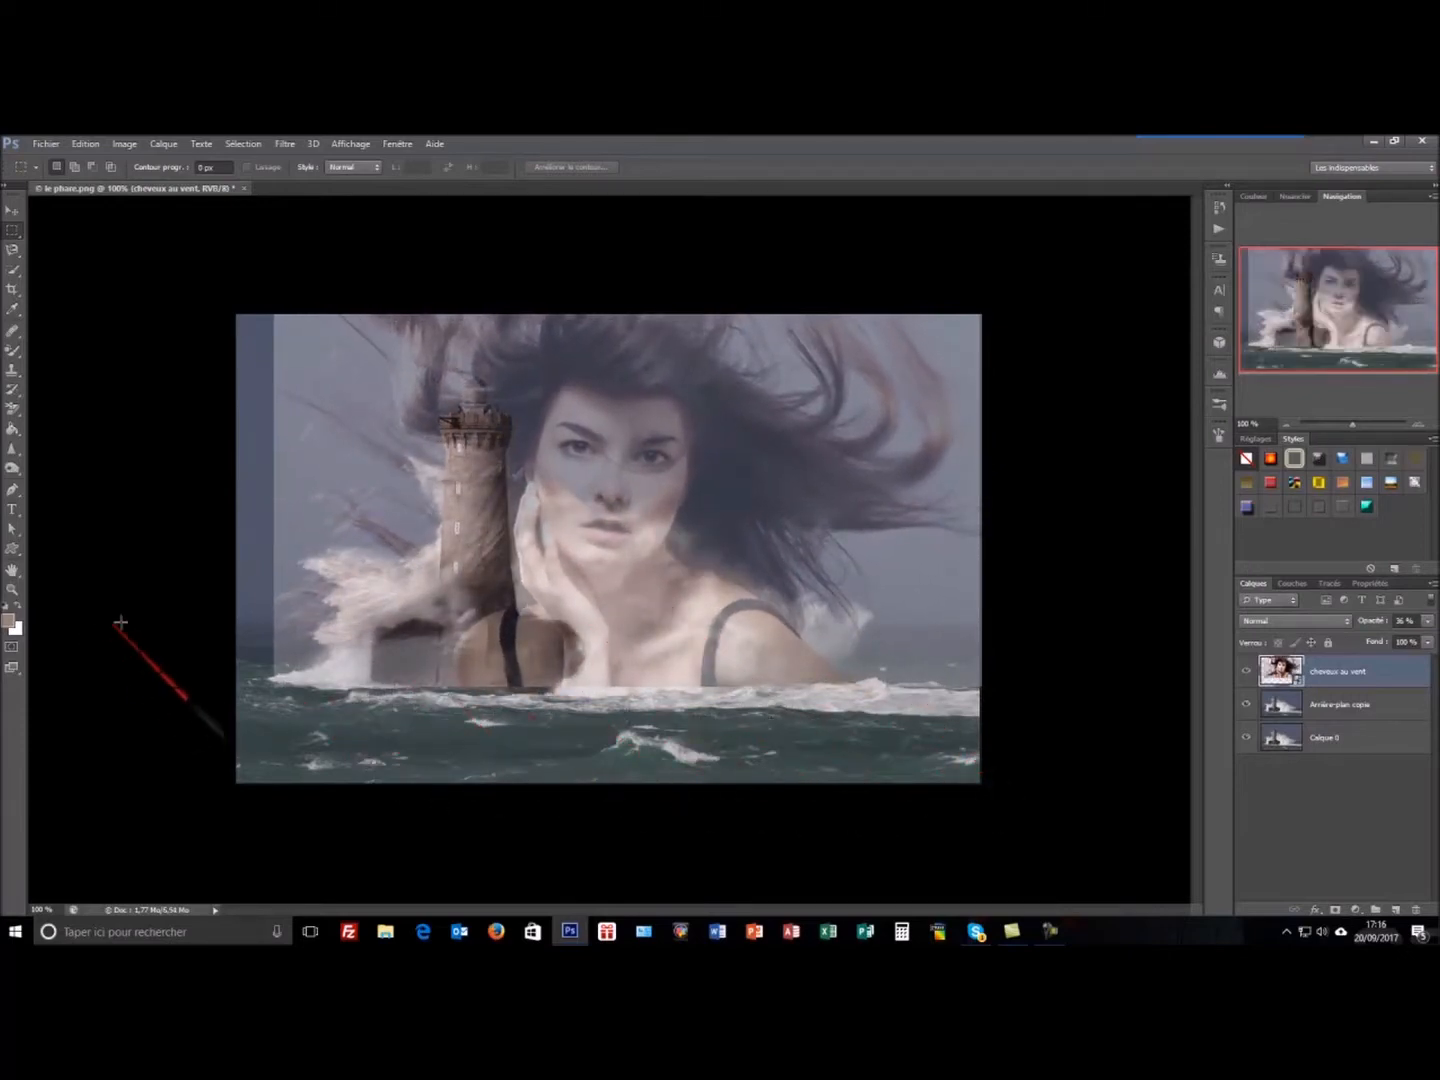
Free-transform the woman layer, widening it to about 151% and shifting her face and hand to the right of the lighthouse
key("ctrl+t")
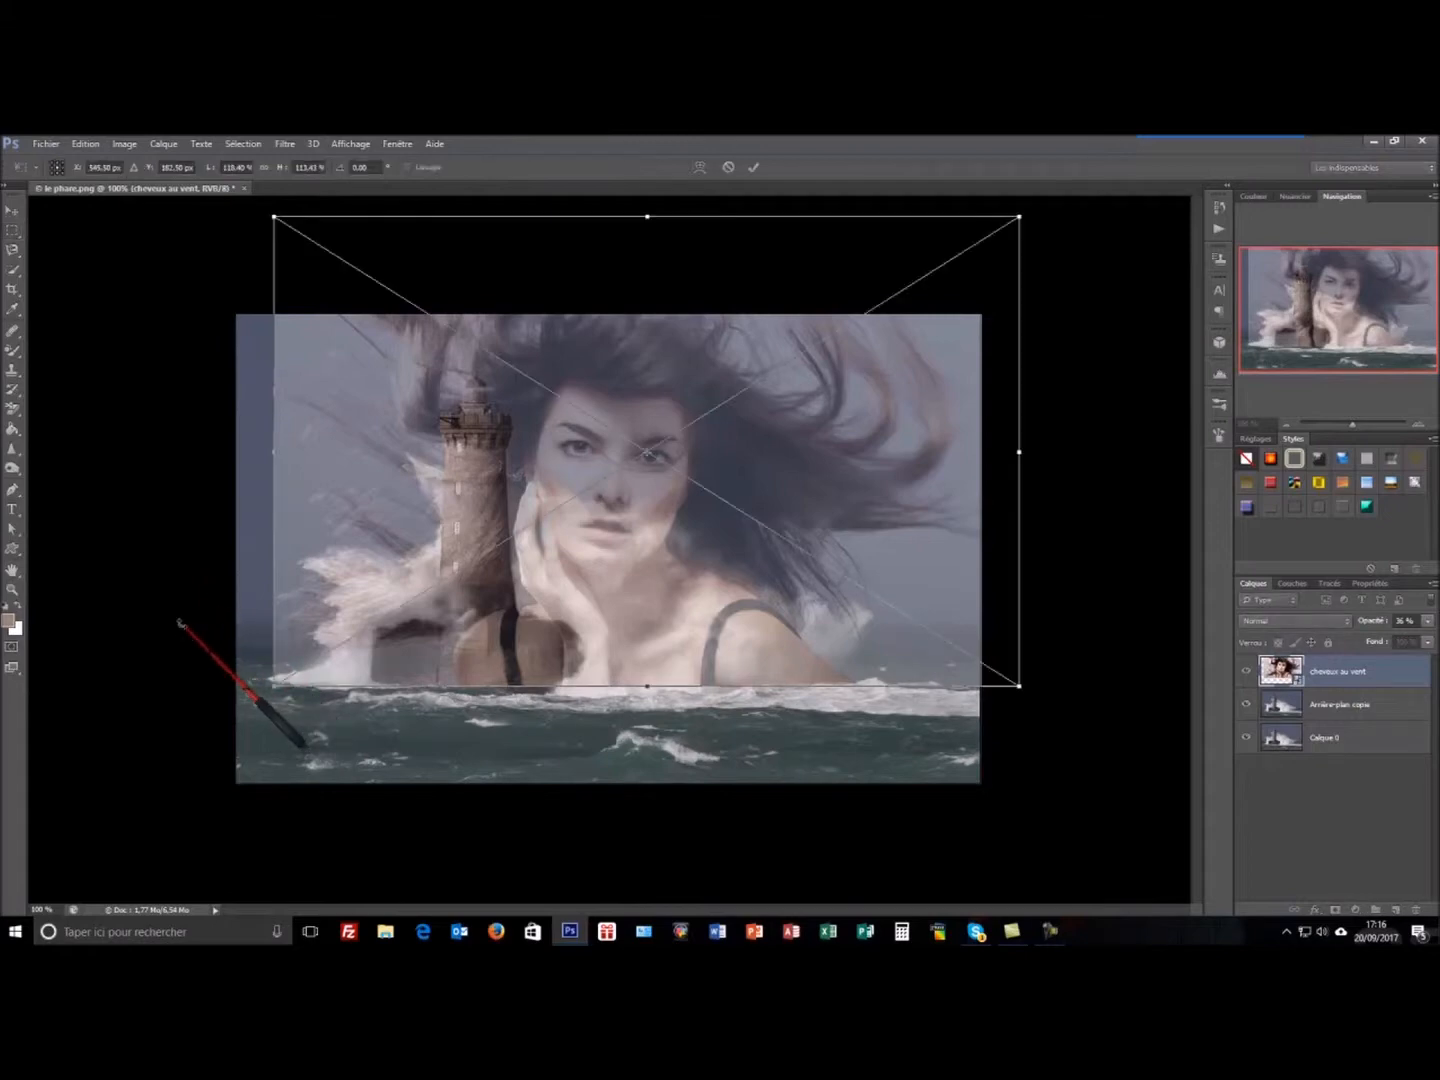
left_click_drag(274, 452, 237, 457)
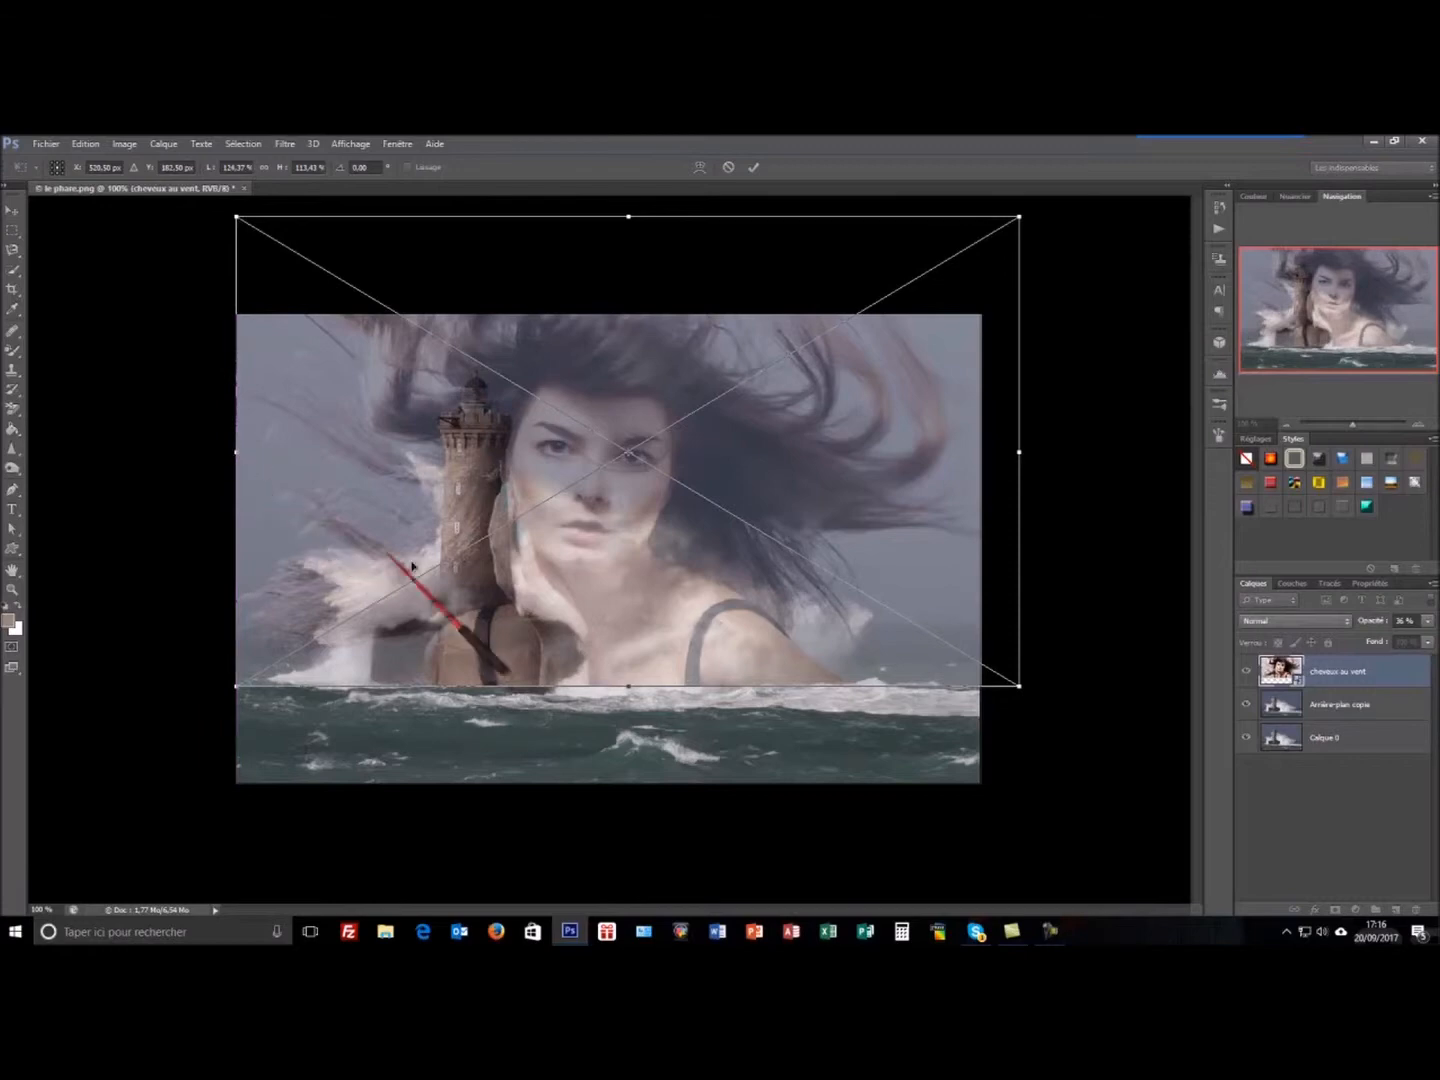
left_click_drag(530, 600, 604, 600)
left_click_drag(310, 452, 233, 451)
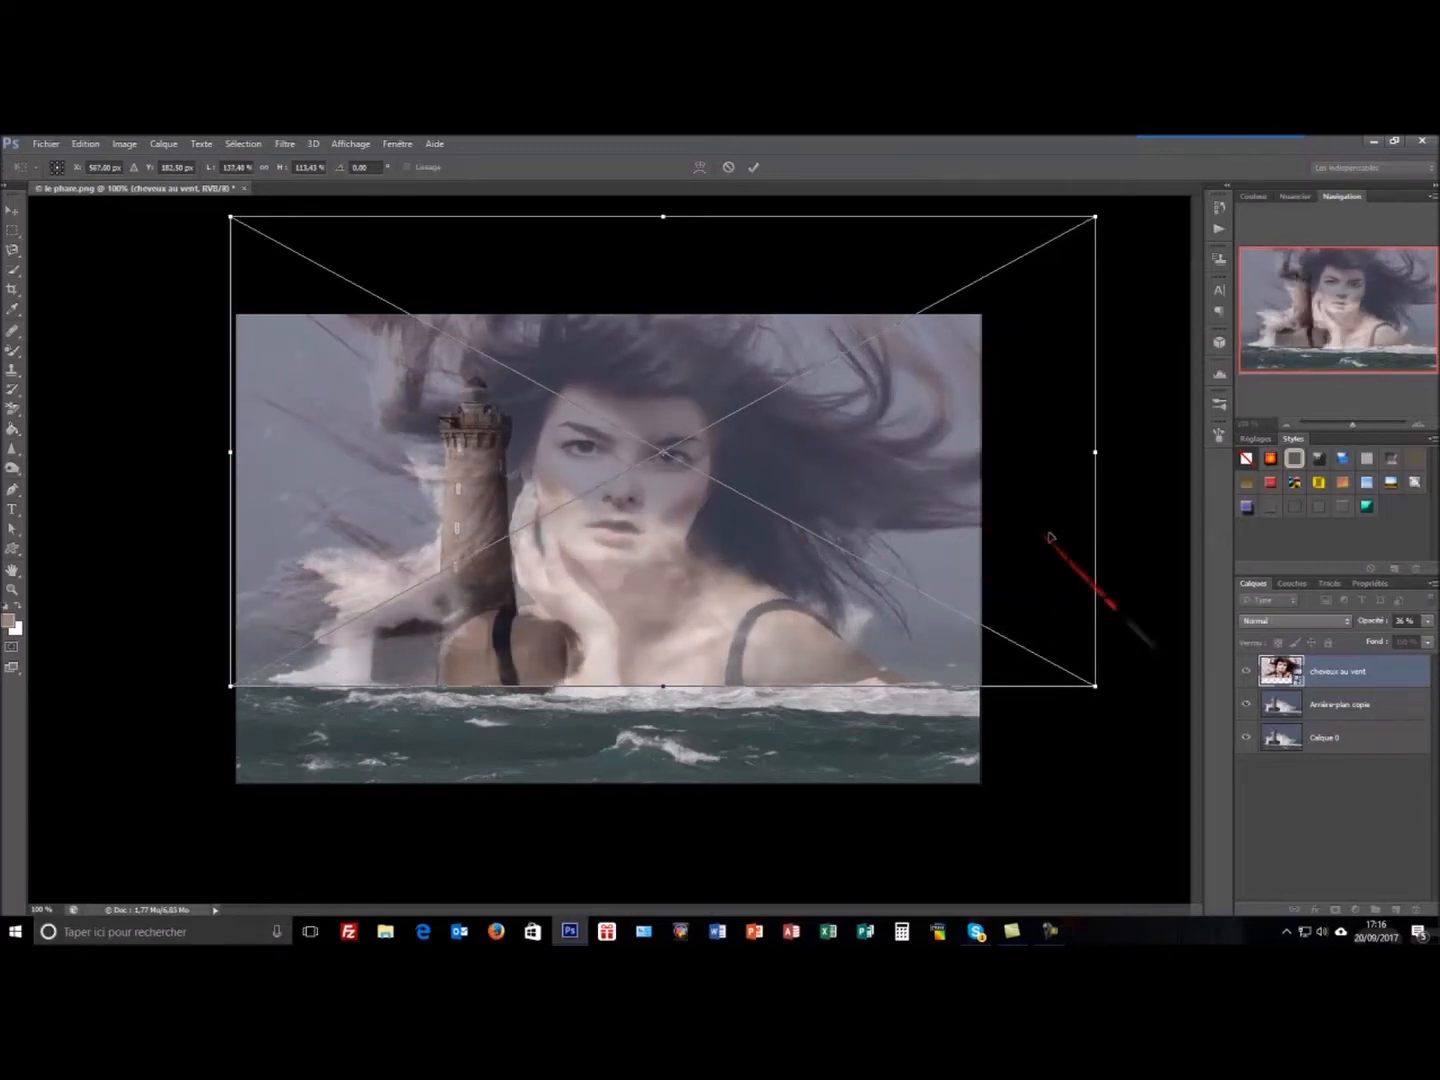
left_click_drag(1096, 452, 1184, 452)
mouse_move(530, 610)
left_mouse_down()
mouse_move(557, 617)
mouse_move(514, 612)
mouse_move(540, 606)
left_mouse_up()
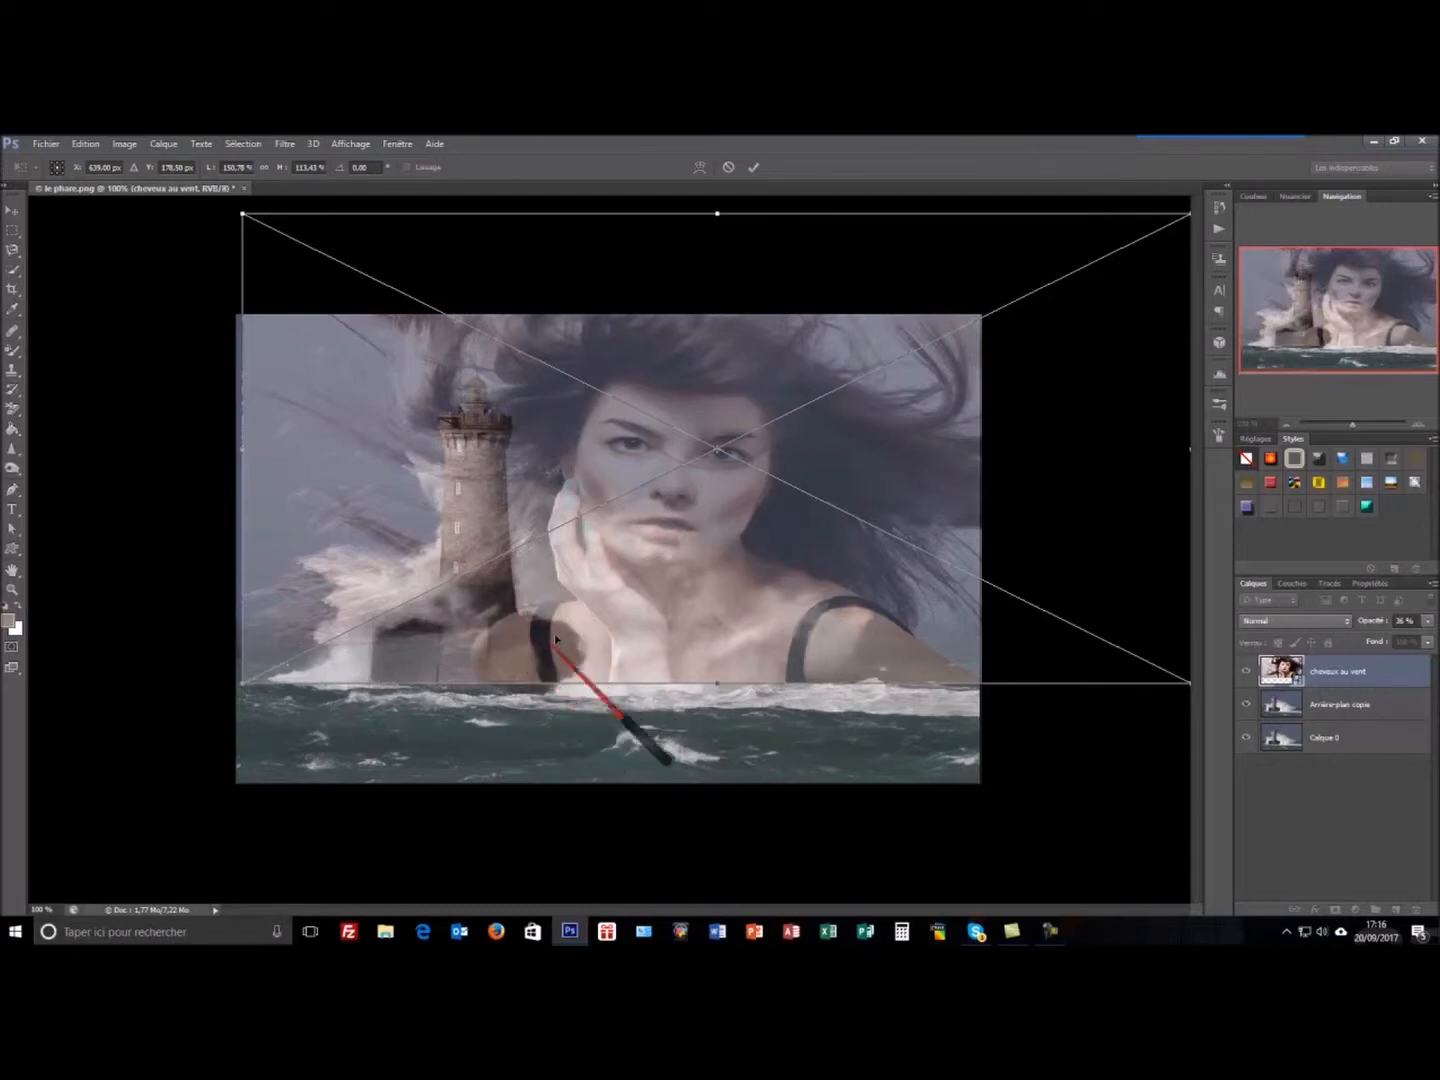
left_click_drag(595, 640, 597, 648)
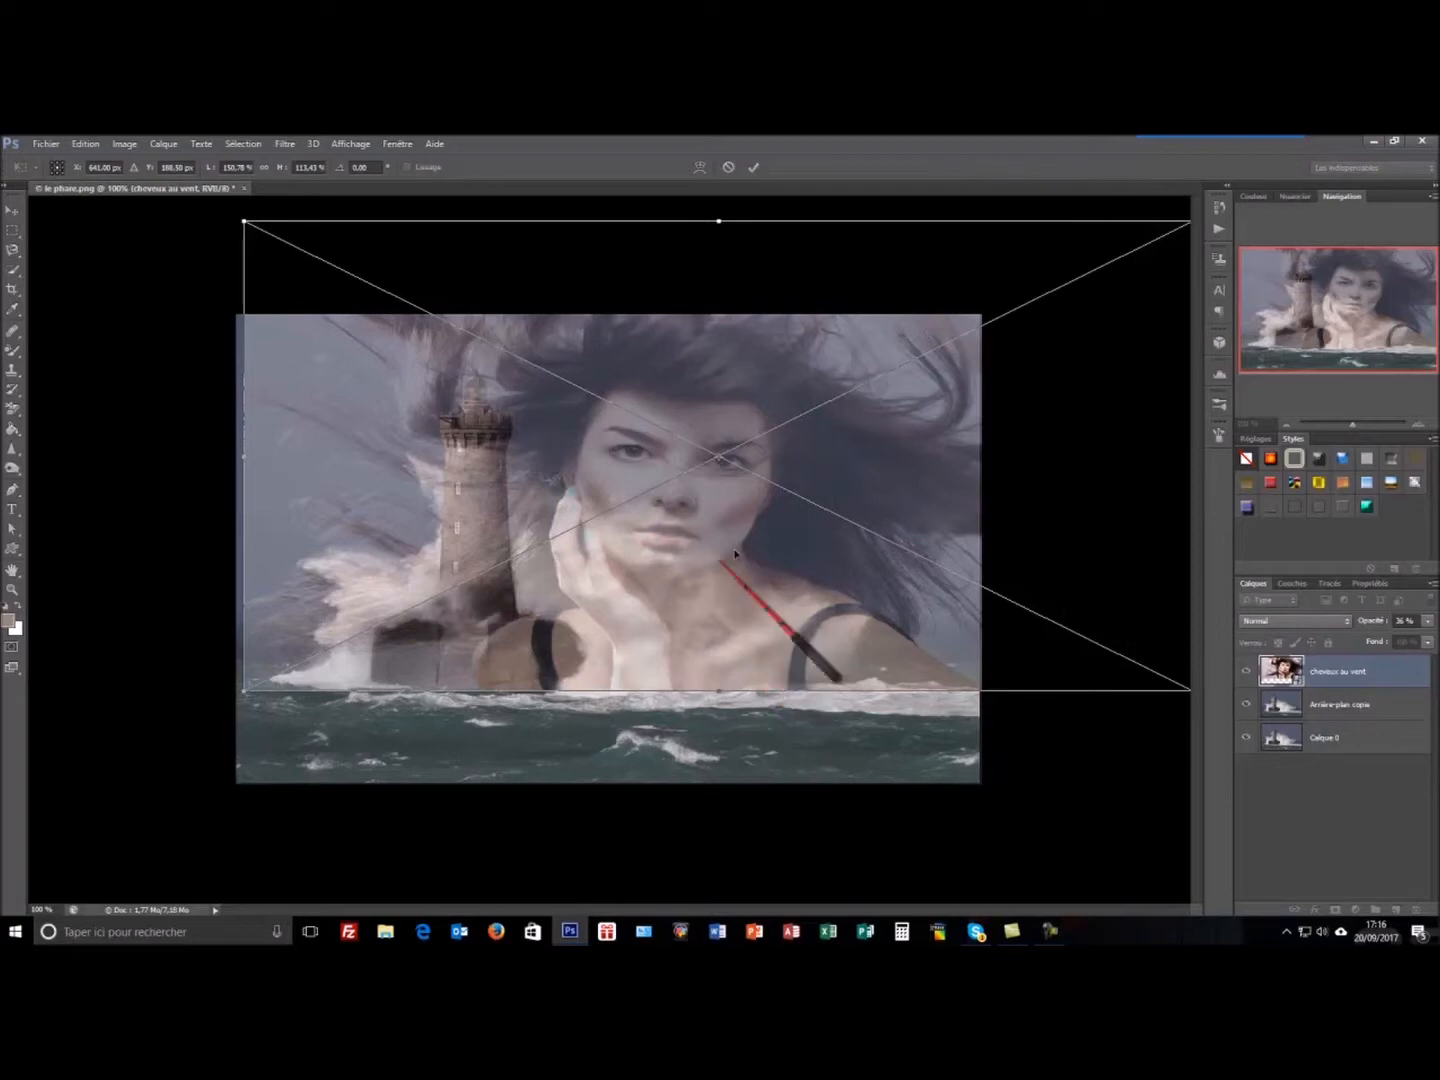
Narrow the woman layer to about 126% width and line up its left edge with the canvas edge
left_click_drag(1146, 523, 1102, 529)
left_click_drag(1149, 465, 964, 466)
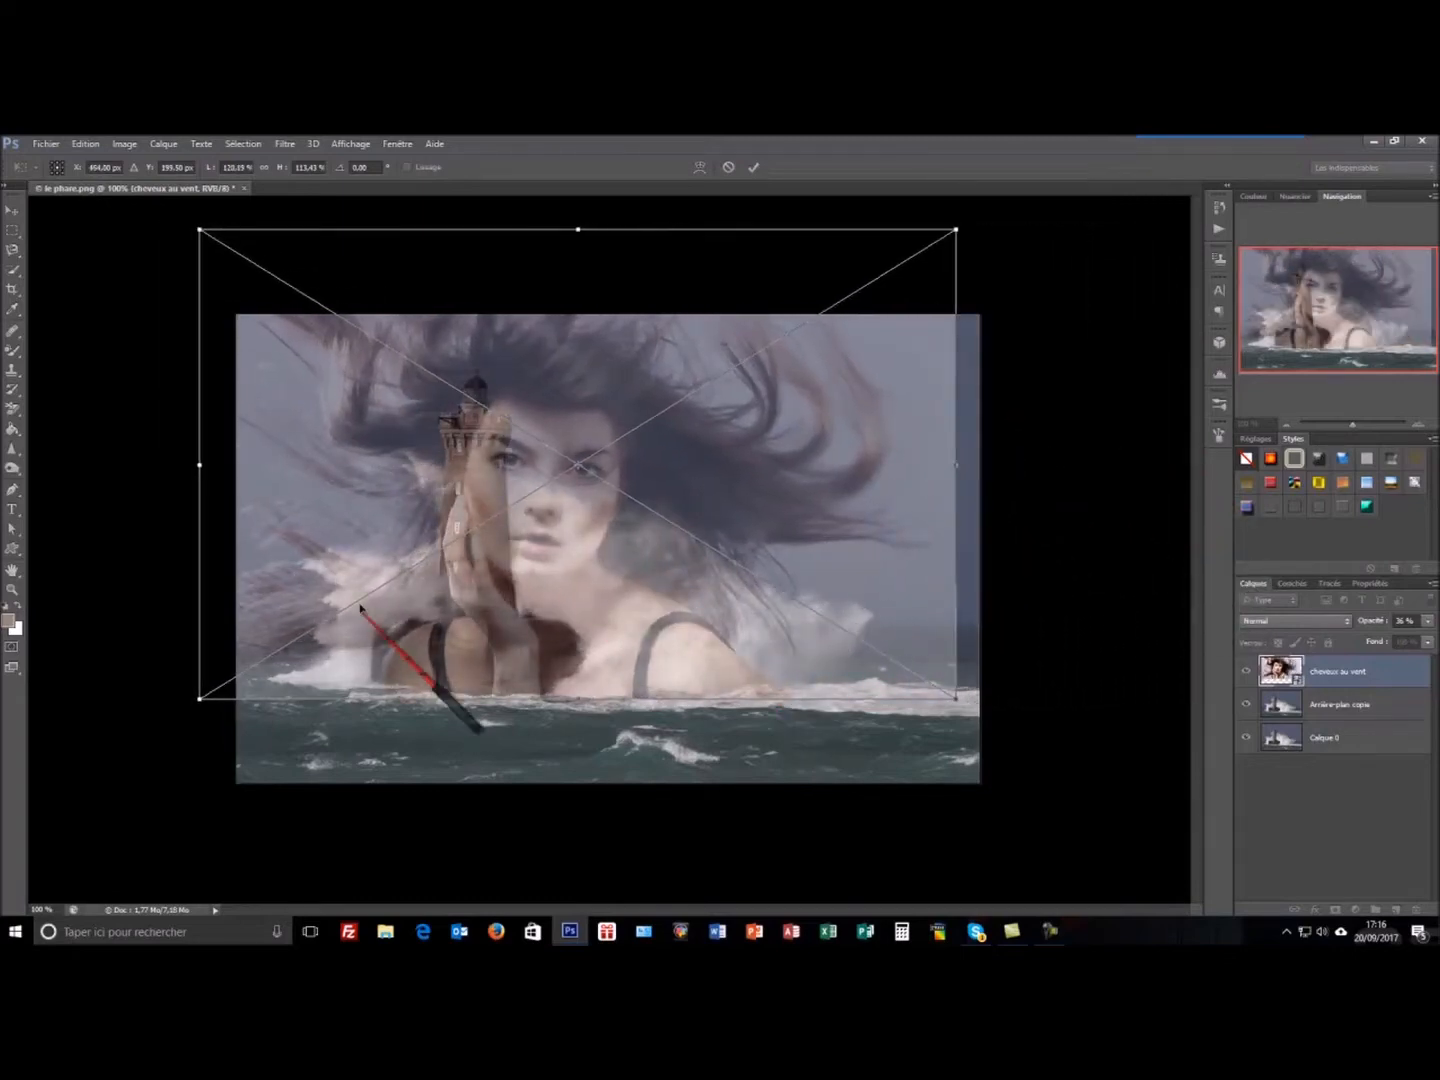
left_click_drag(548, 546, 623, 533)
left_click_drag(272, 454, 232, 456)
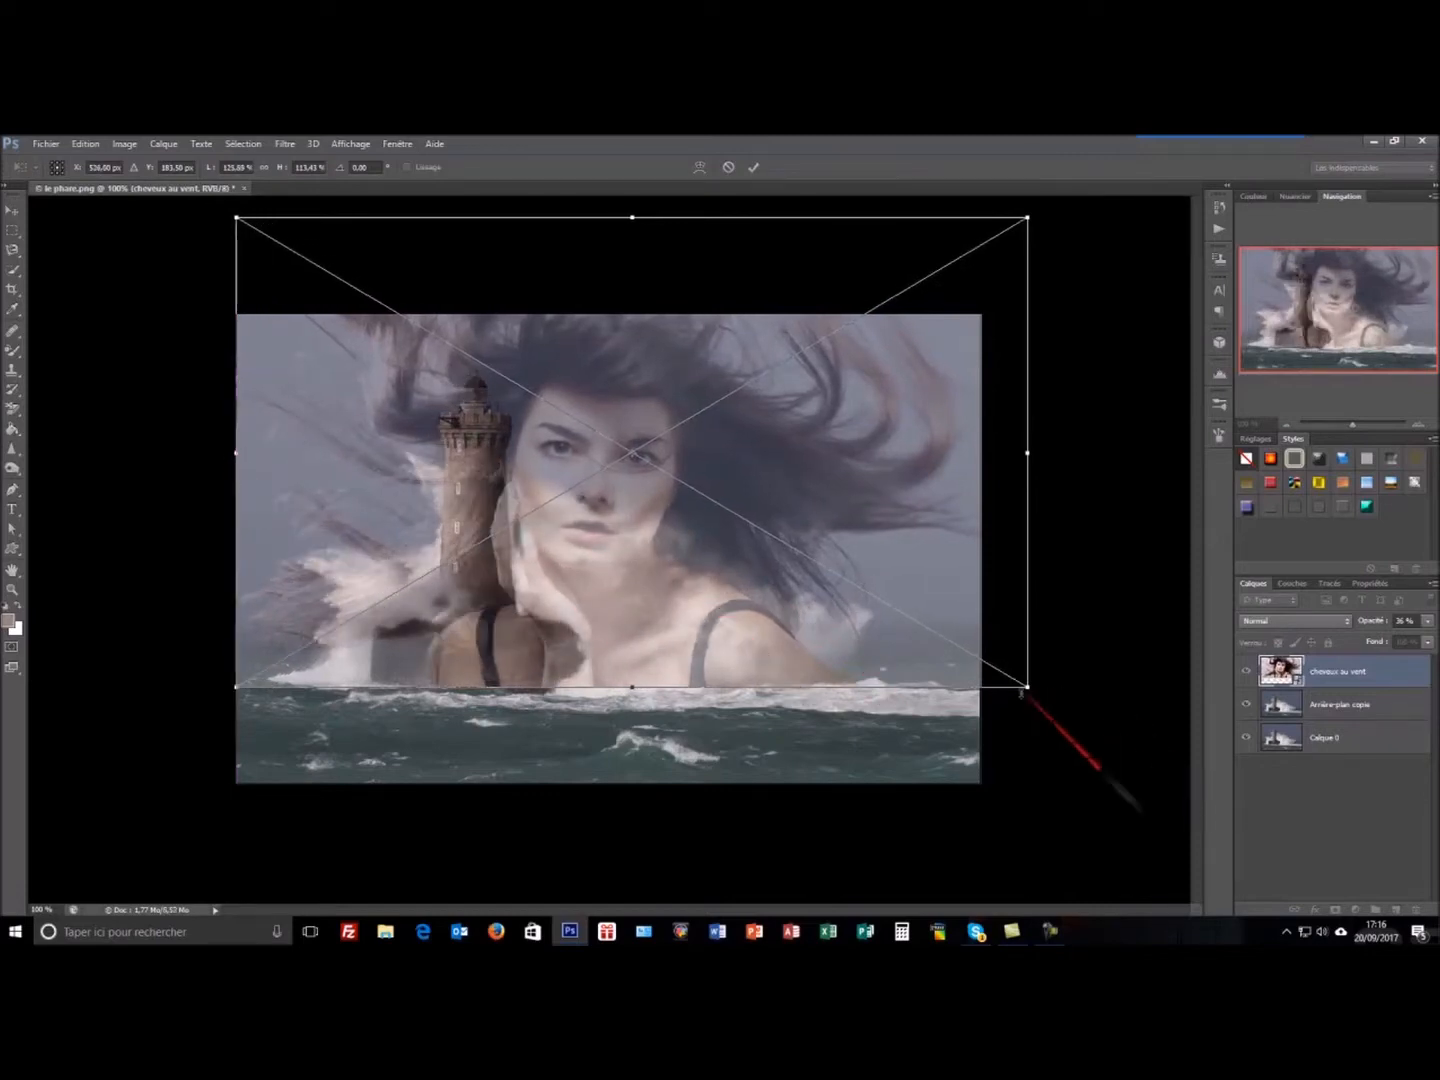
Enlarge the woman layer to about 128% width and 118% height, shifting it until her hand sits beside the lighthouse
left_click_drag(611, 652, 653, 598)
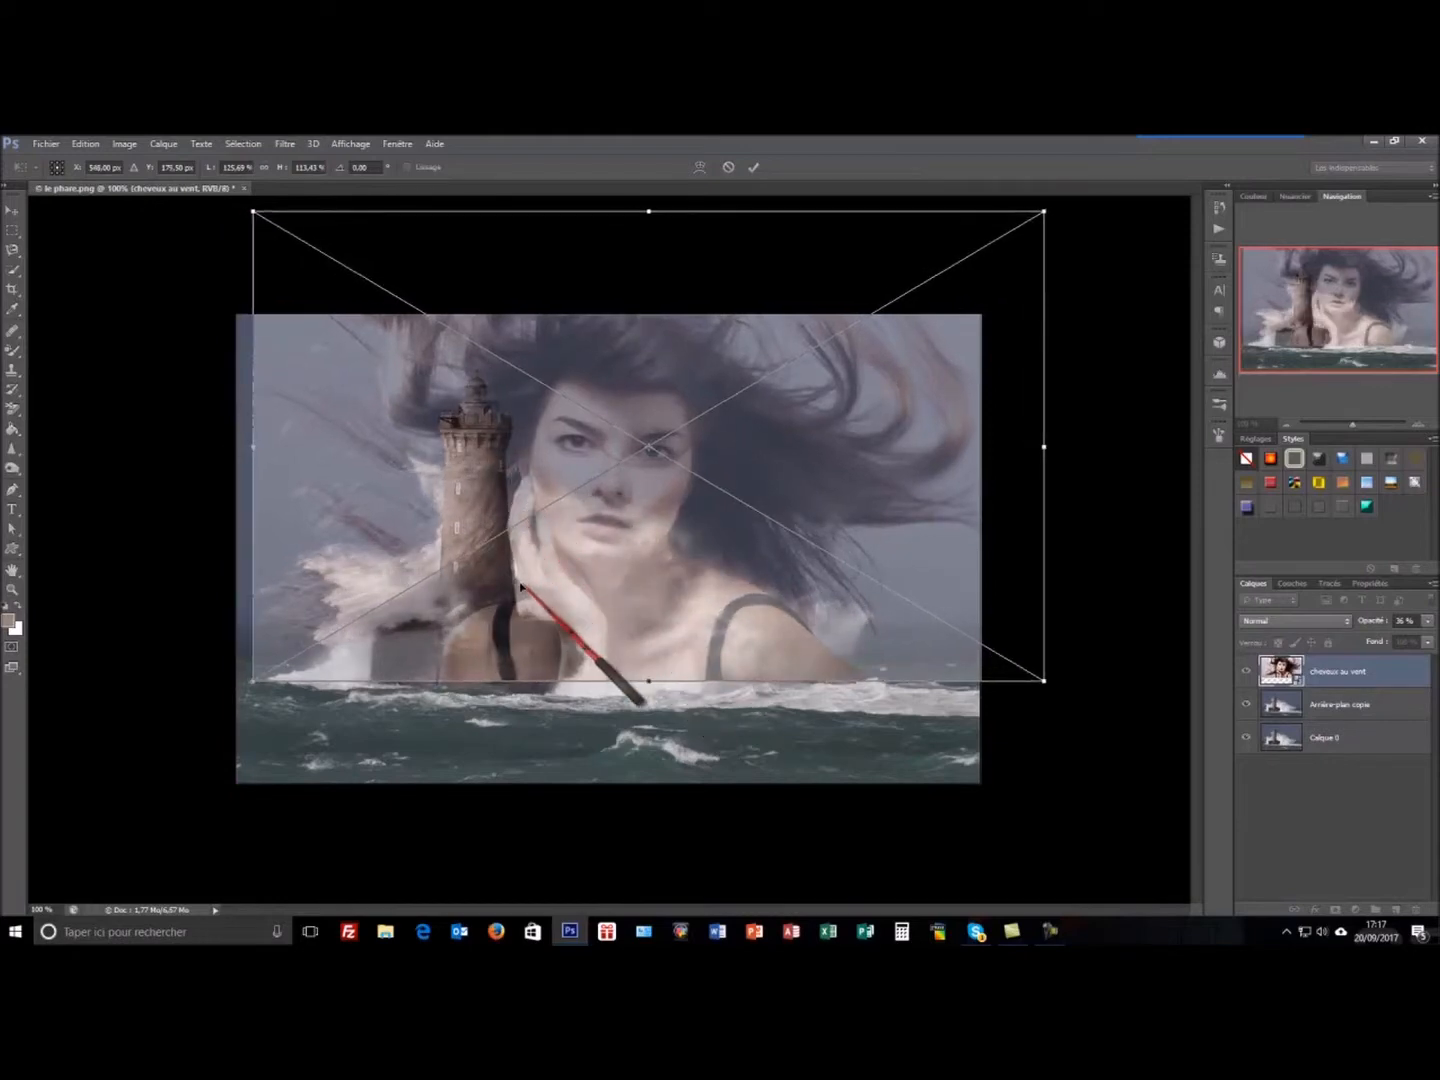
left_click_drag(553, 551, 552, 548)
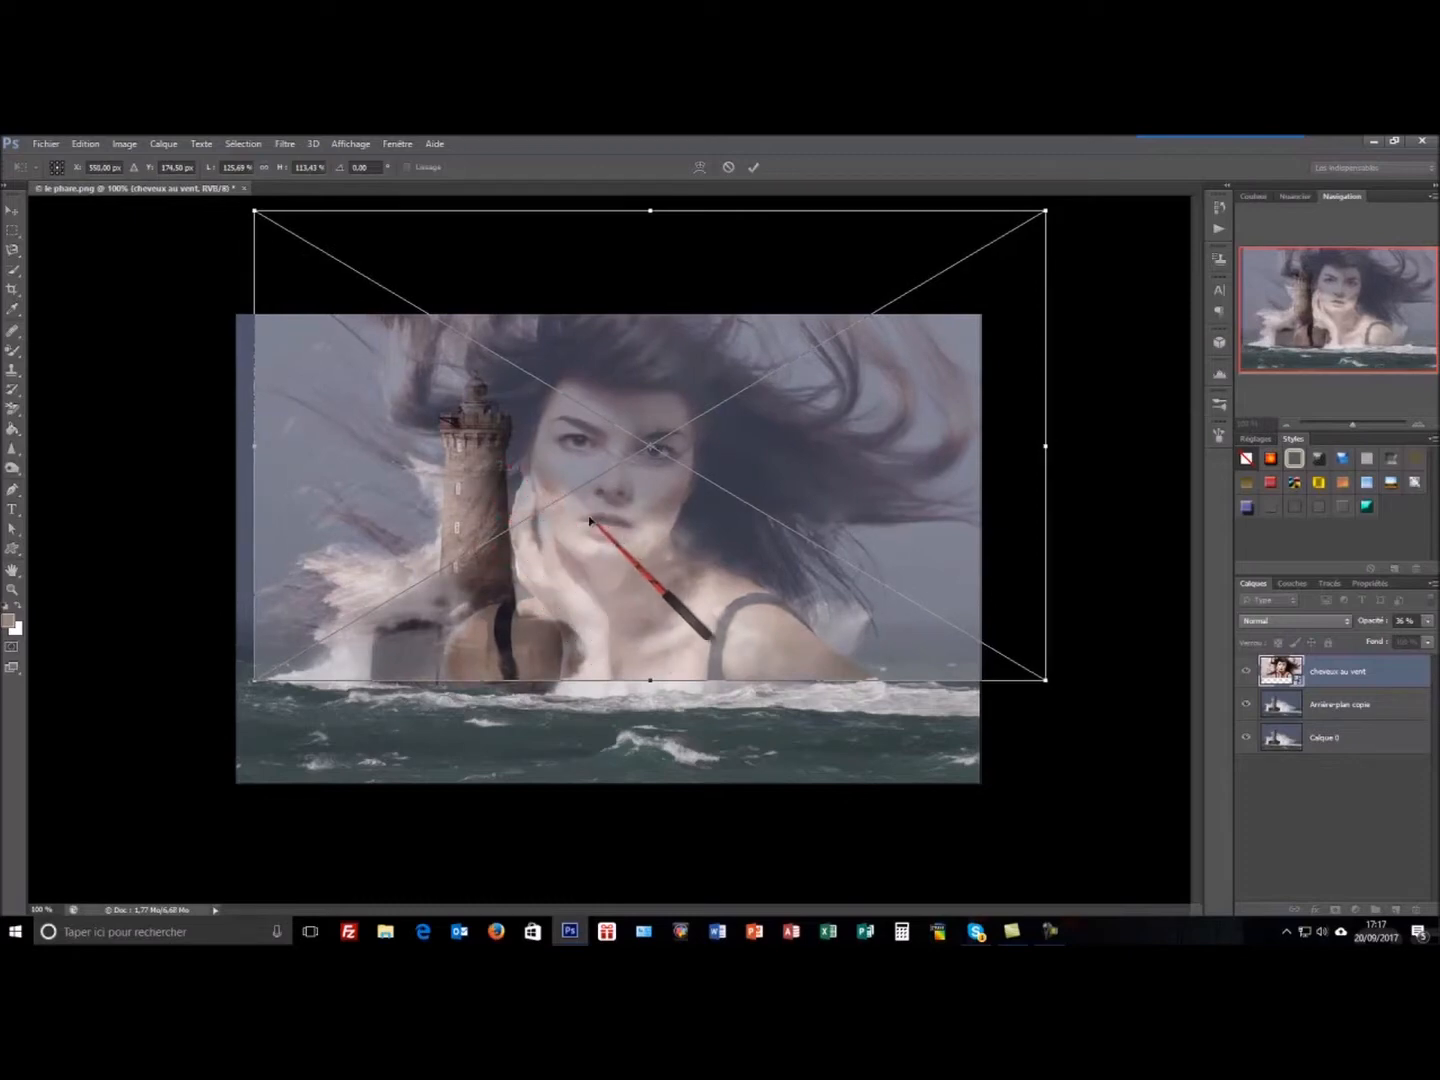
left_click_drag(582, 526, 585, 524)
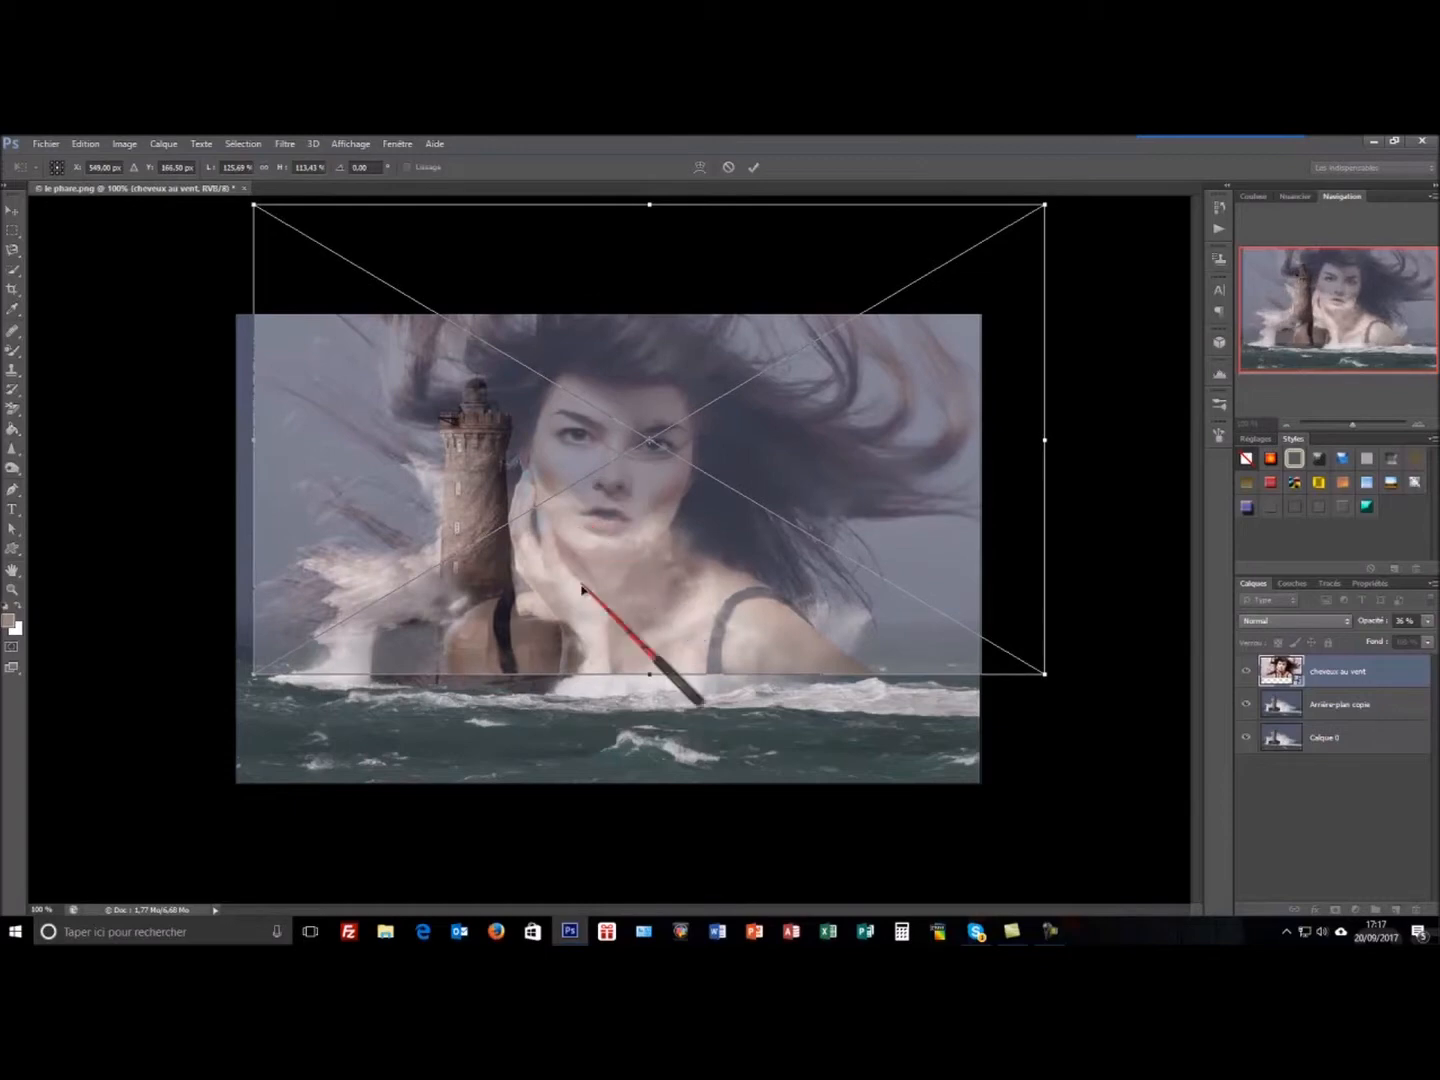
left_click_drag(650, 676, 650, 694)
left_click_drag(254, 450, 237, 452)
left_click_drag(597, 546, 612, 544)
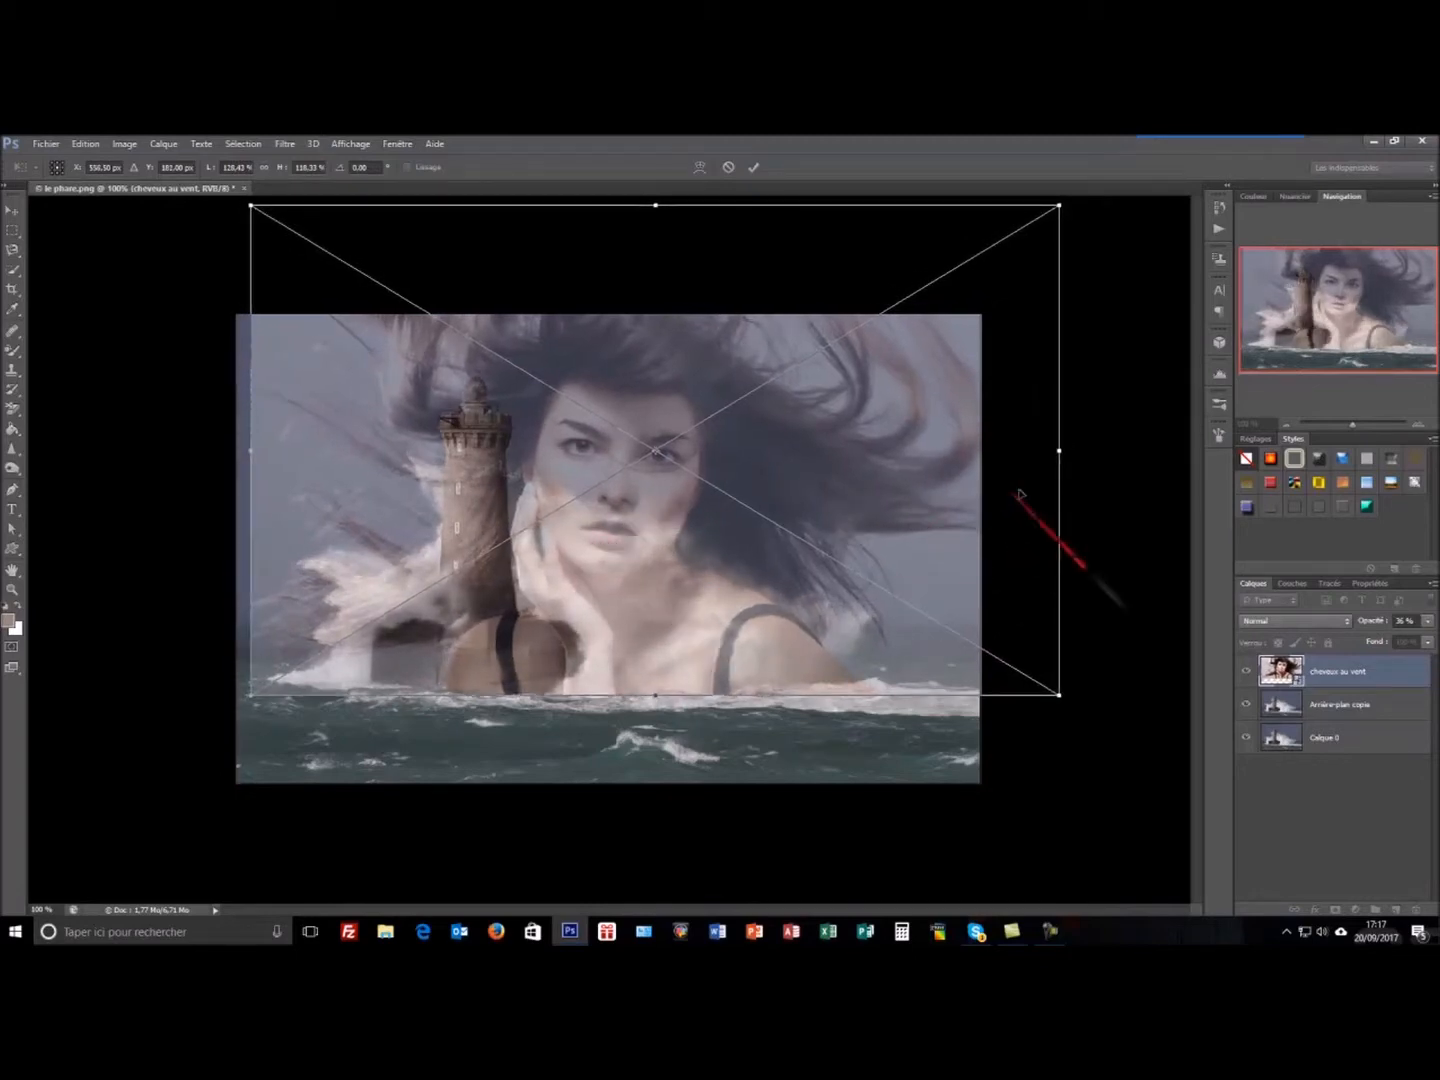
Widen the woman layer to about 133%, move it slightly up with her hand just right of the lighthouse, and apply the transform
left_click_drag(1057, 450, 1024, 456)
left_click_drag(548, 549, 560, 548)
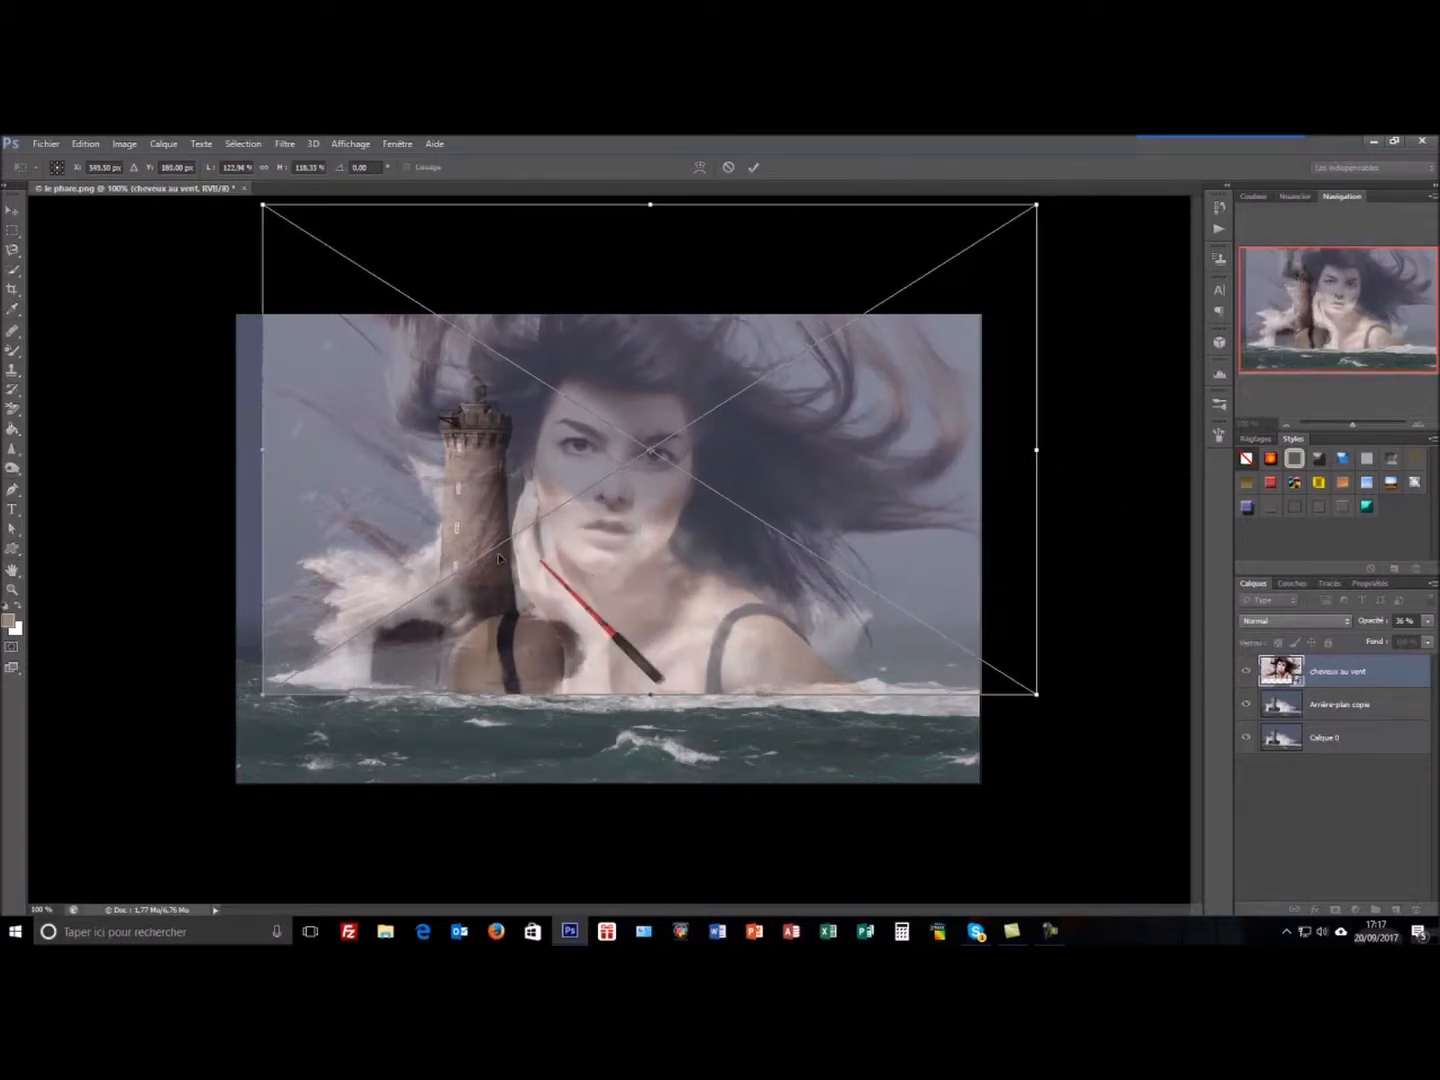
left_click_drag(262, 450, 200, 451)
left_click_drag(455, 548, 517, 536)
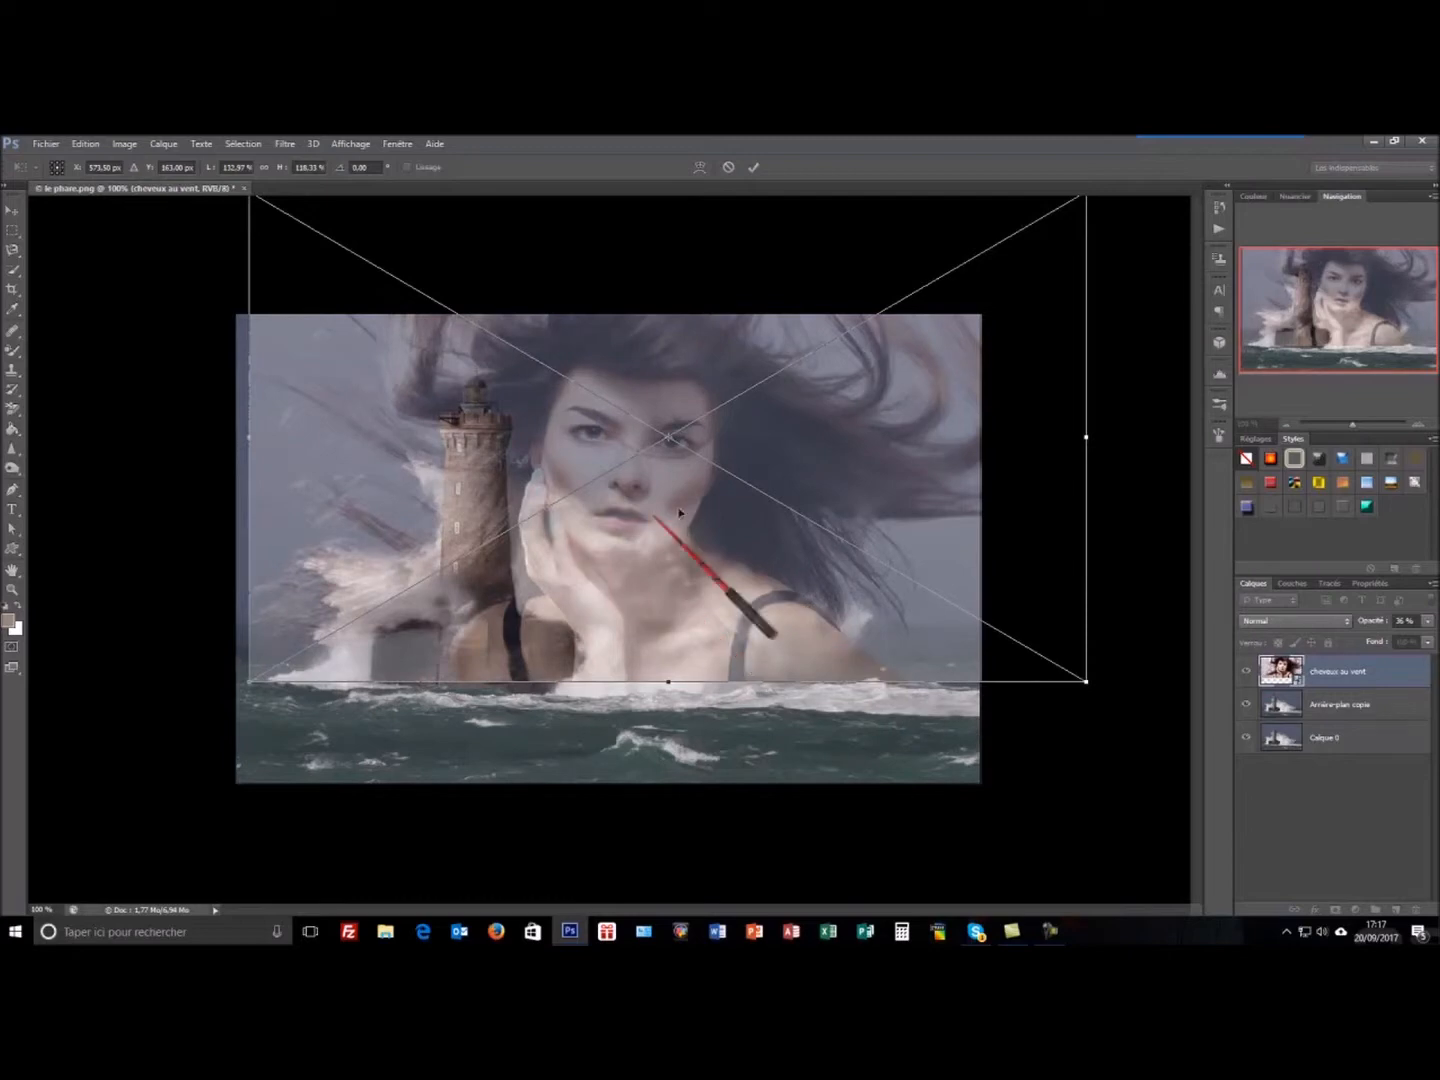
left_click(755, 169)
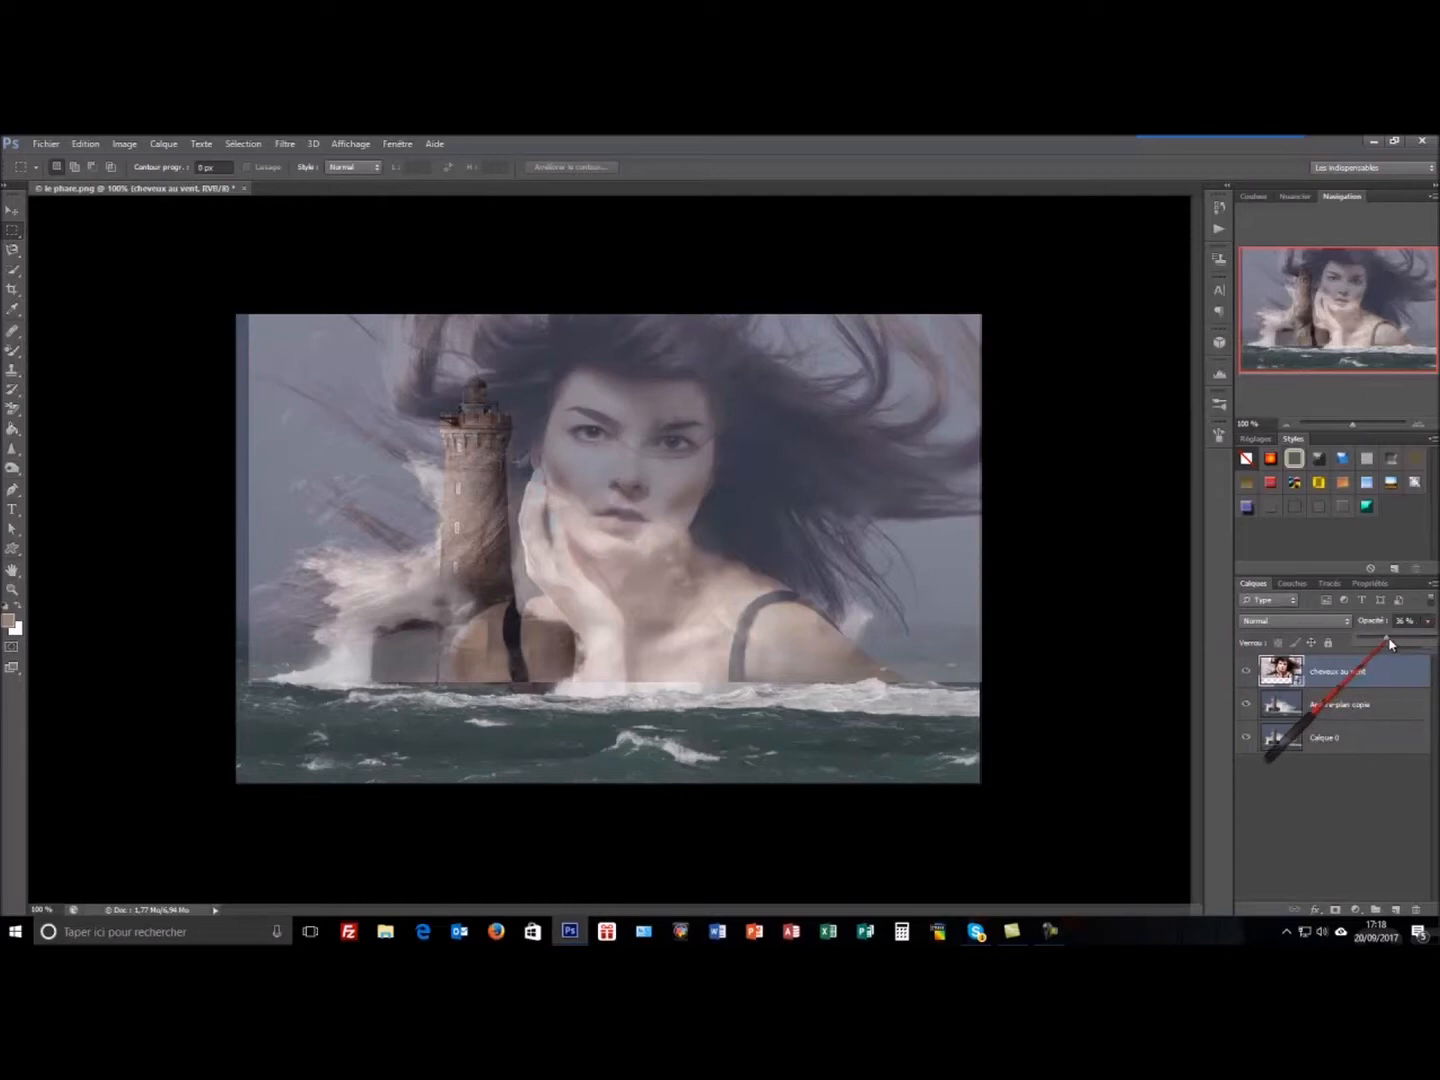
Reduce the woman layer's opacity to 22% and lower it slightly so its bottom edge sits in the white foam
mouse_move(1376, 648)
left_mouse_down()
mouse_move(1361, 646)
mouse_move(1378, 650)
left_mouse_up()
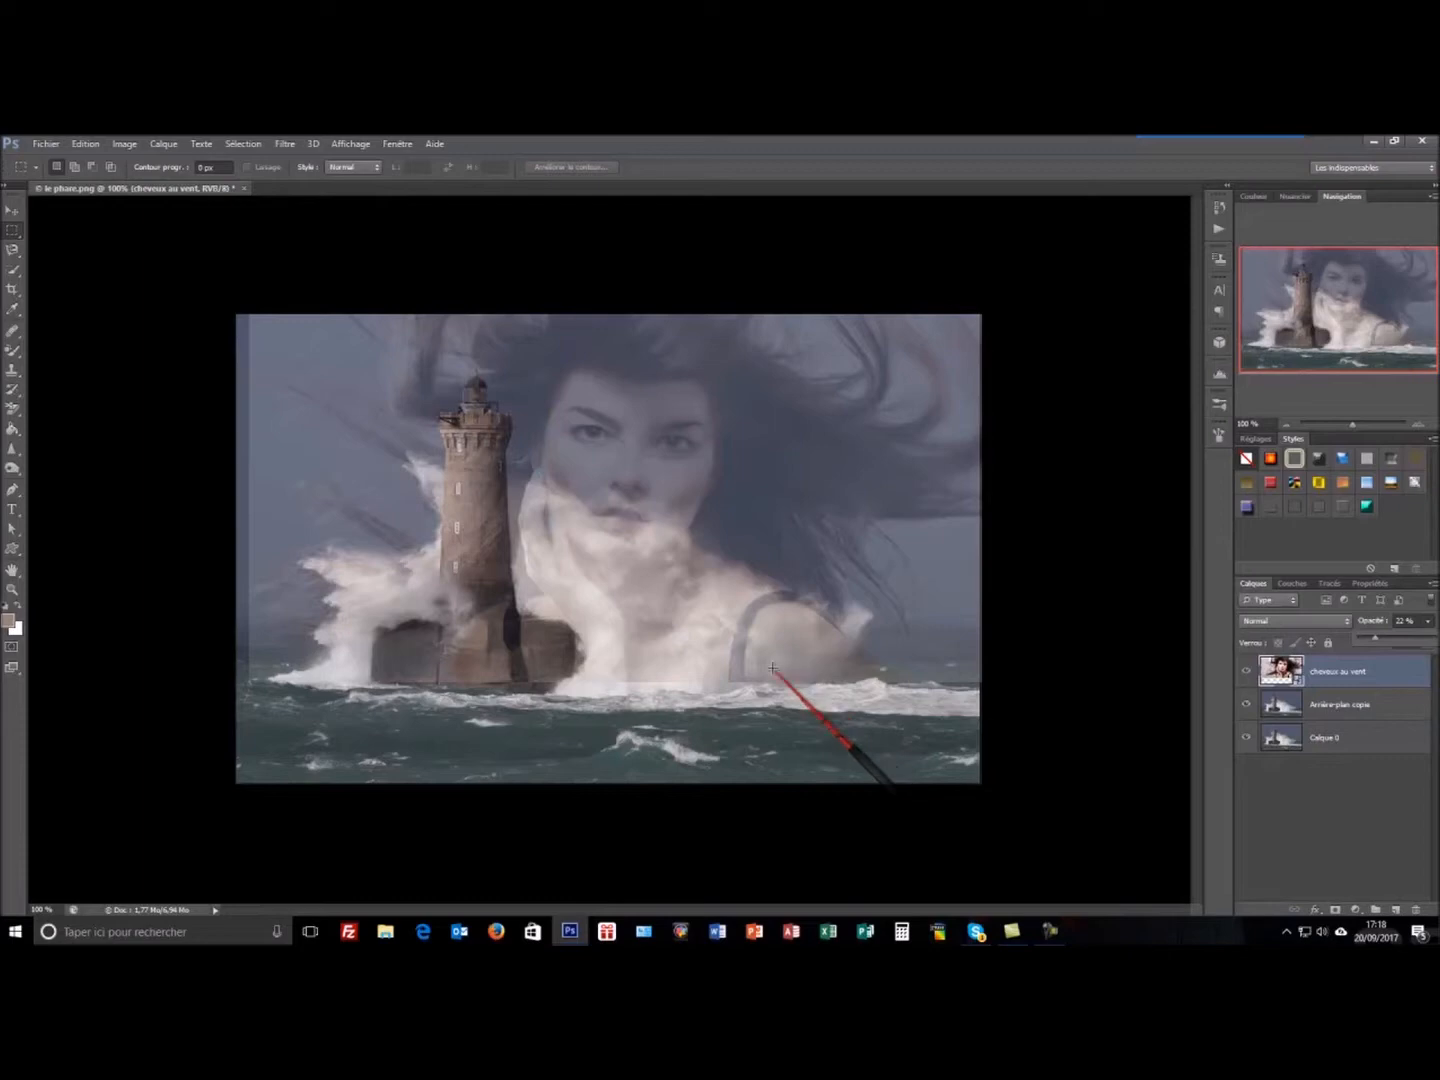
left_click_drag(763, 662, 760, 677)
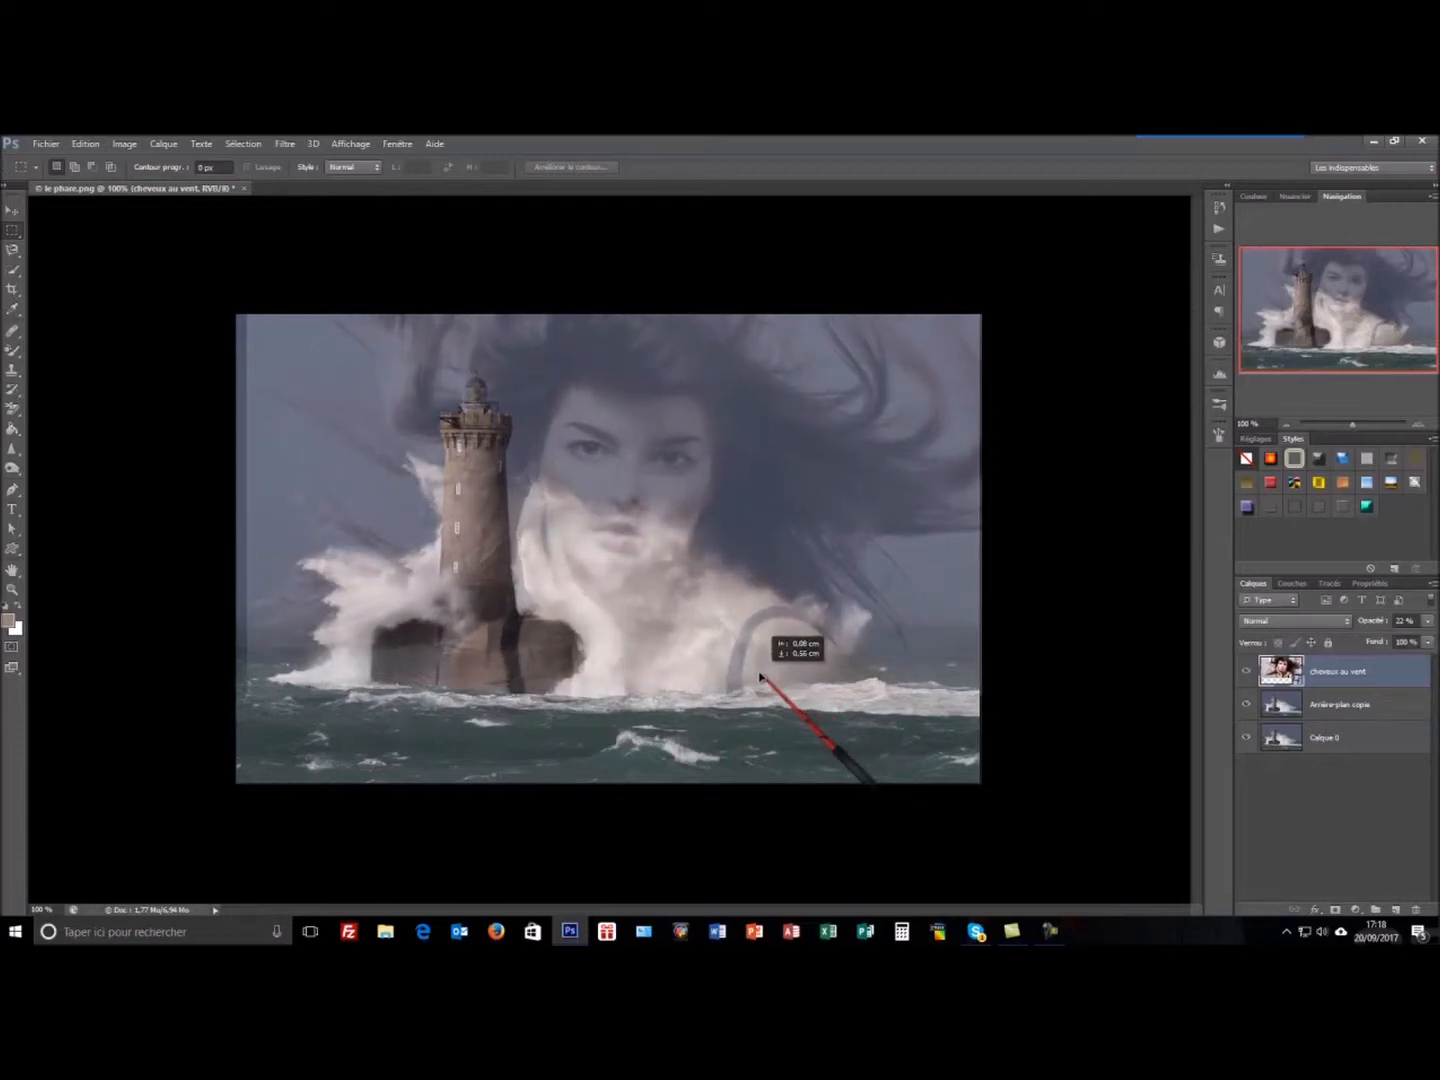
left_click_drag(763, 676, 766, 671)
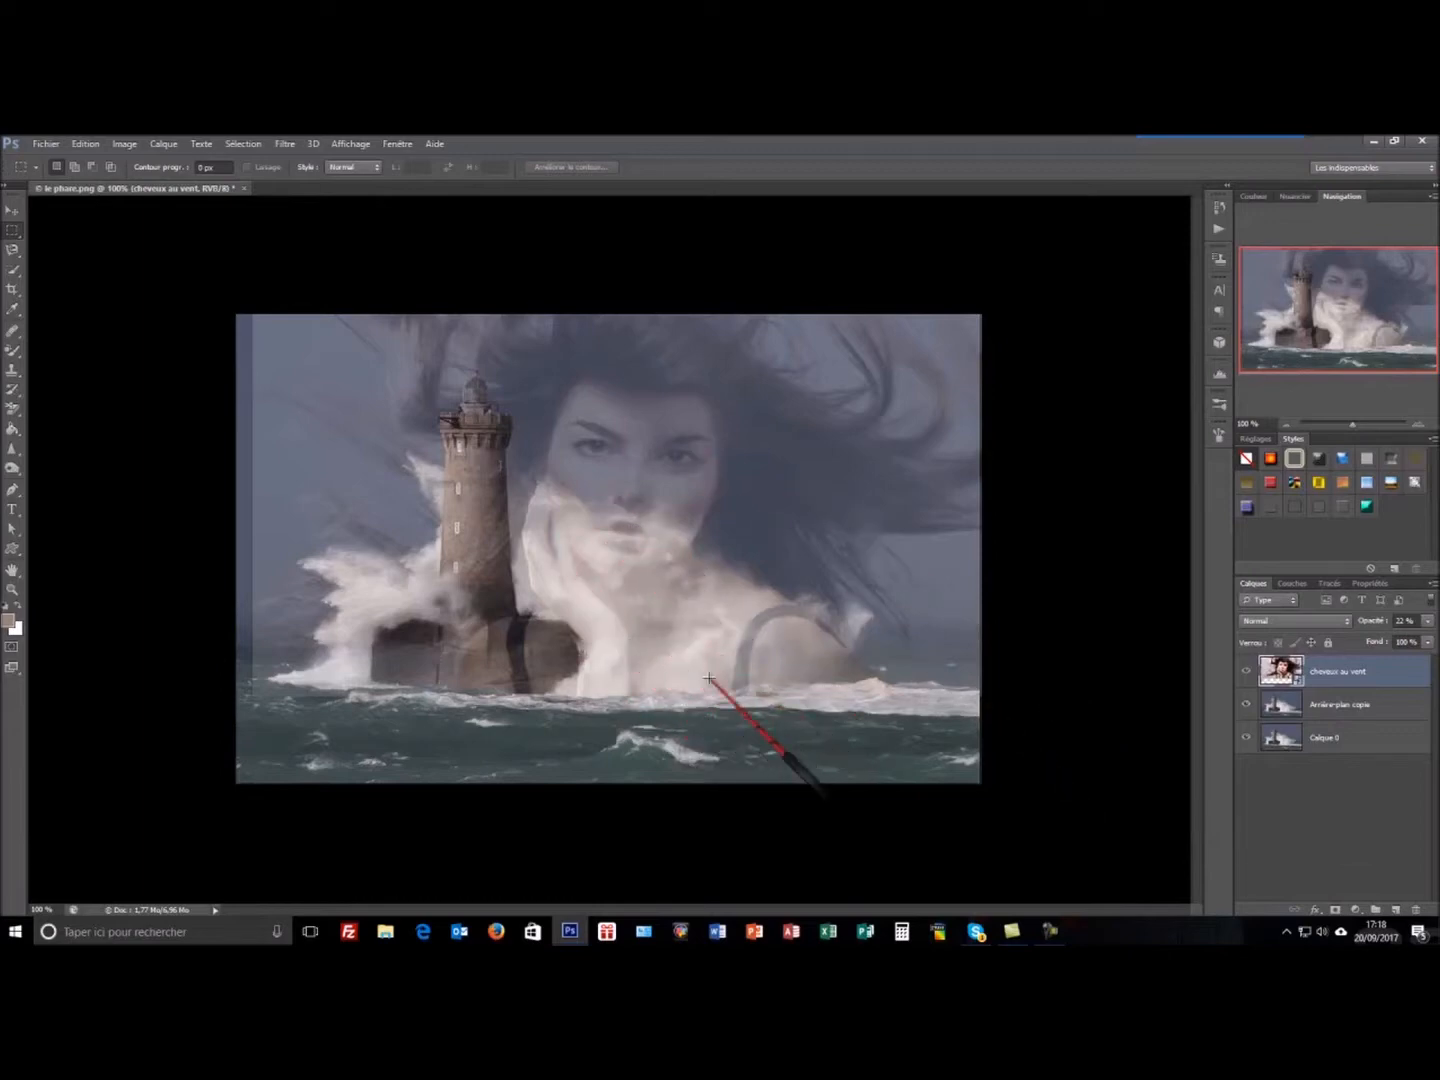
Merge all visible layers into one and duplicate the merged layer
left_click(12, 372)
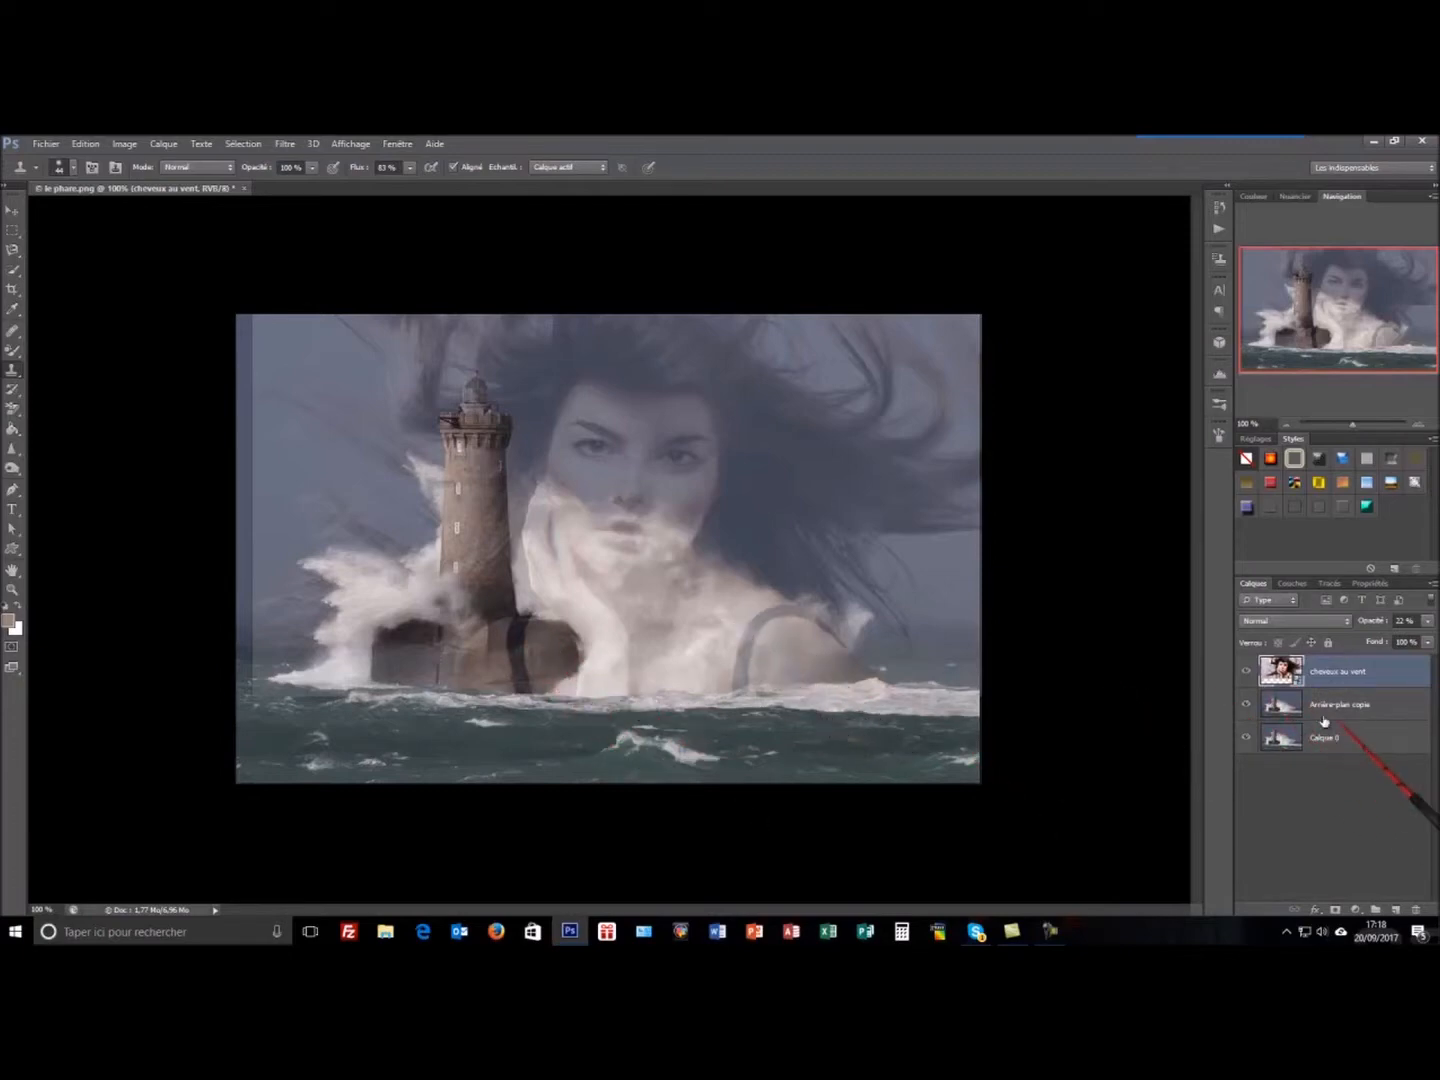
right_click(1367, 750)
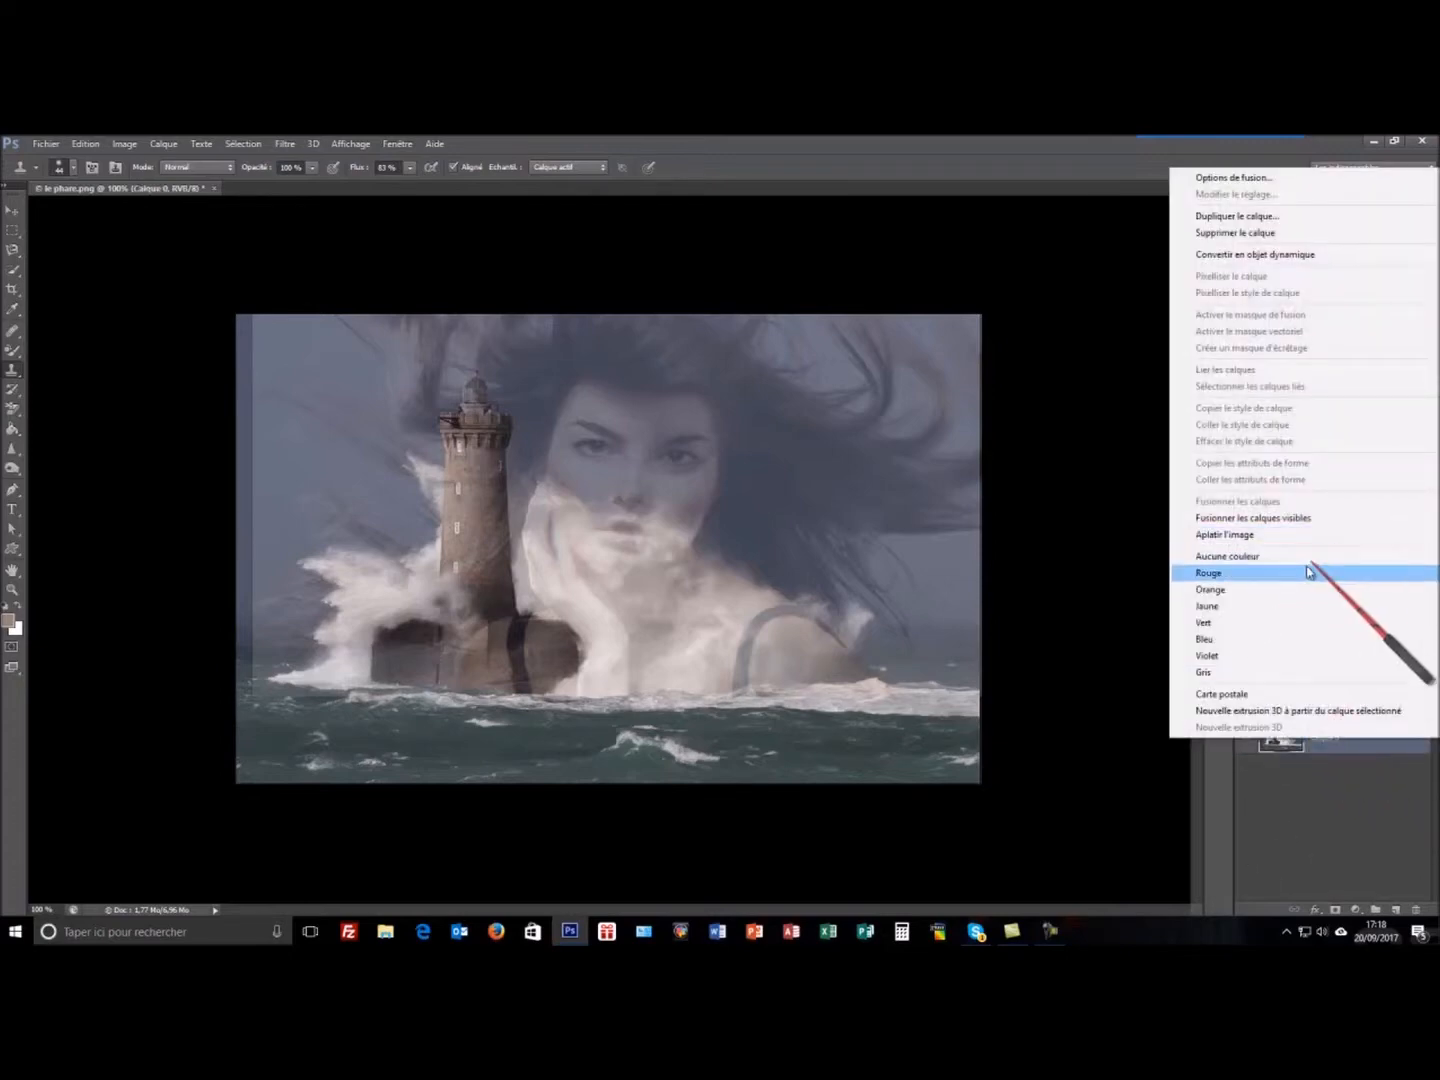
left_click(1300, 518)
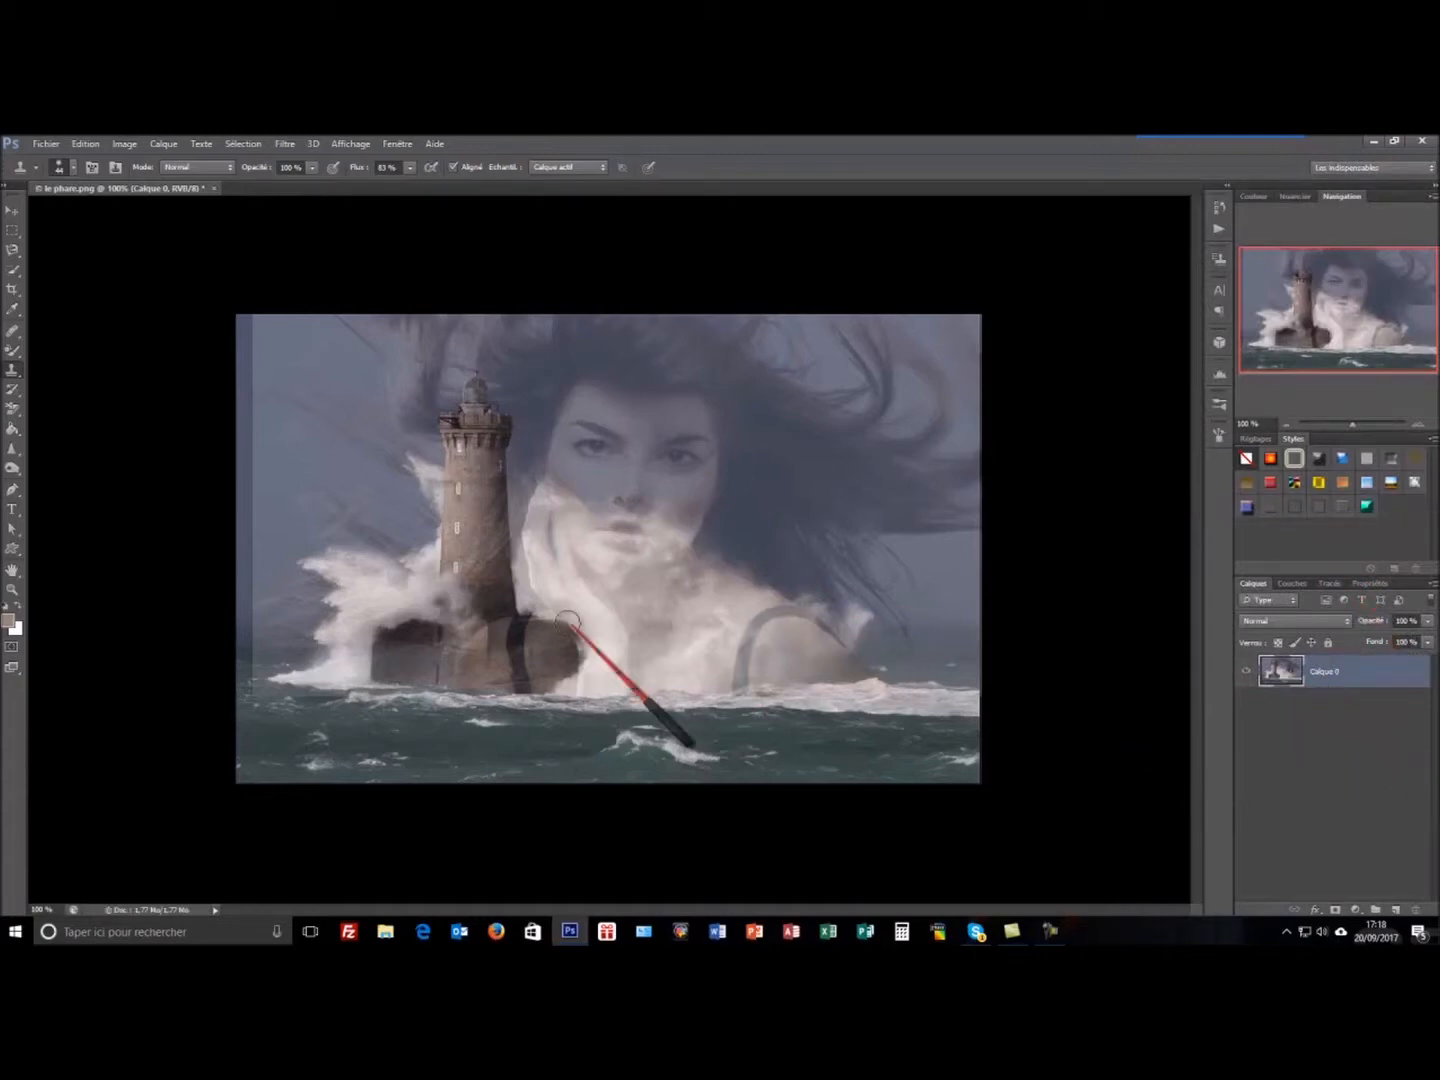
left_click_drag(1385, 677, 1394, 911)
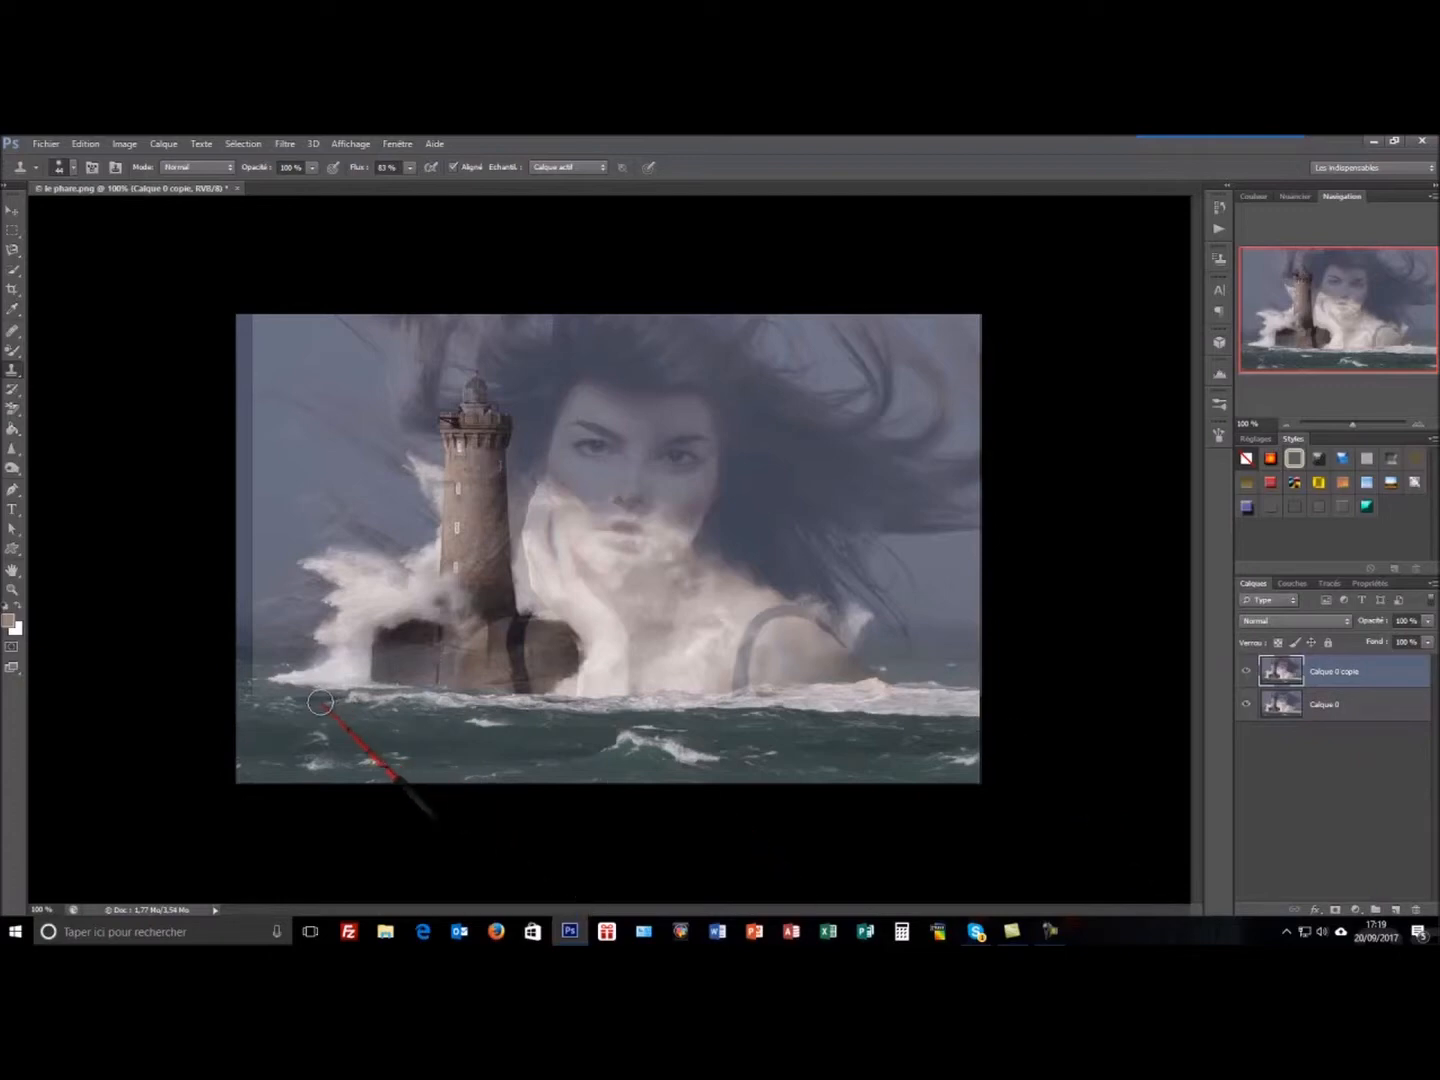
Crop the image to cut off the narrow strip along its left edge that the woman image does not cover
left_click(12, 289)
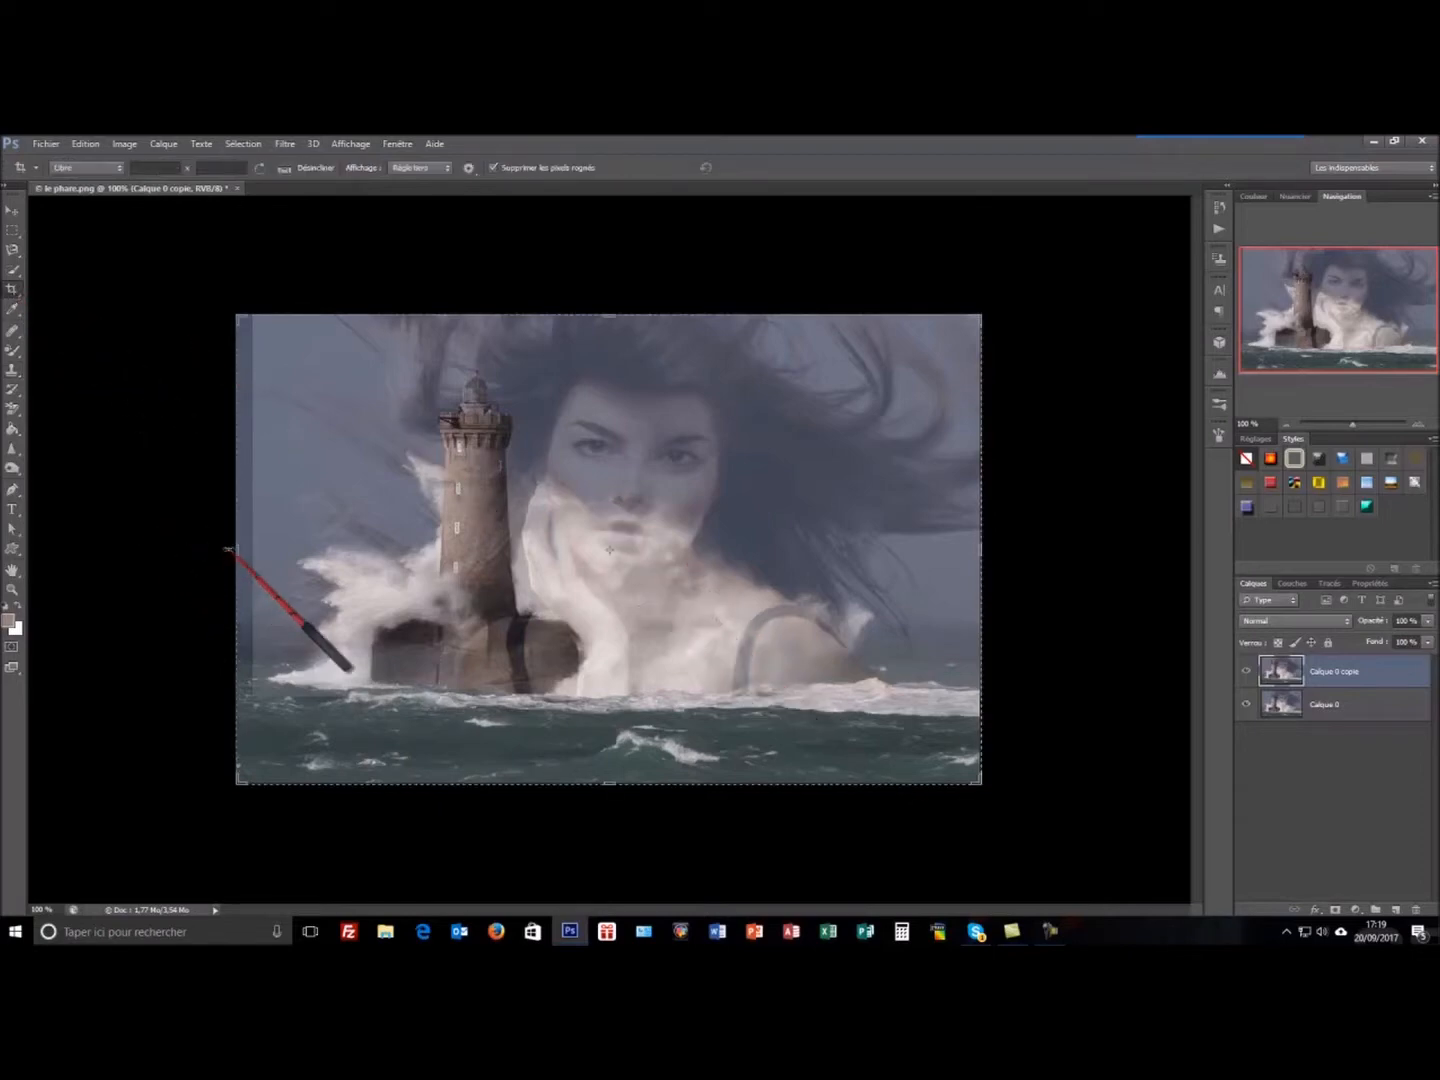
left_click_drag(244, 553, 245, 553)
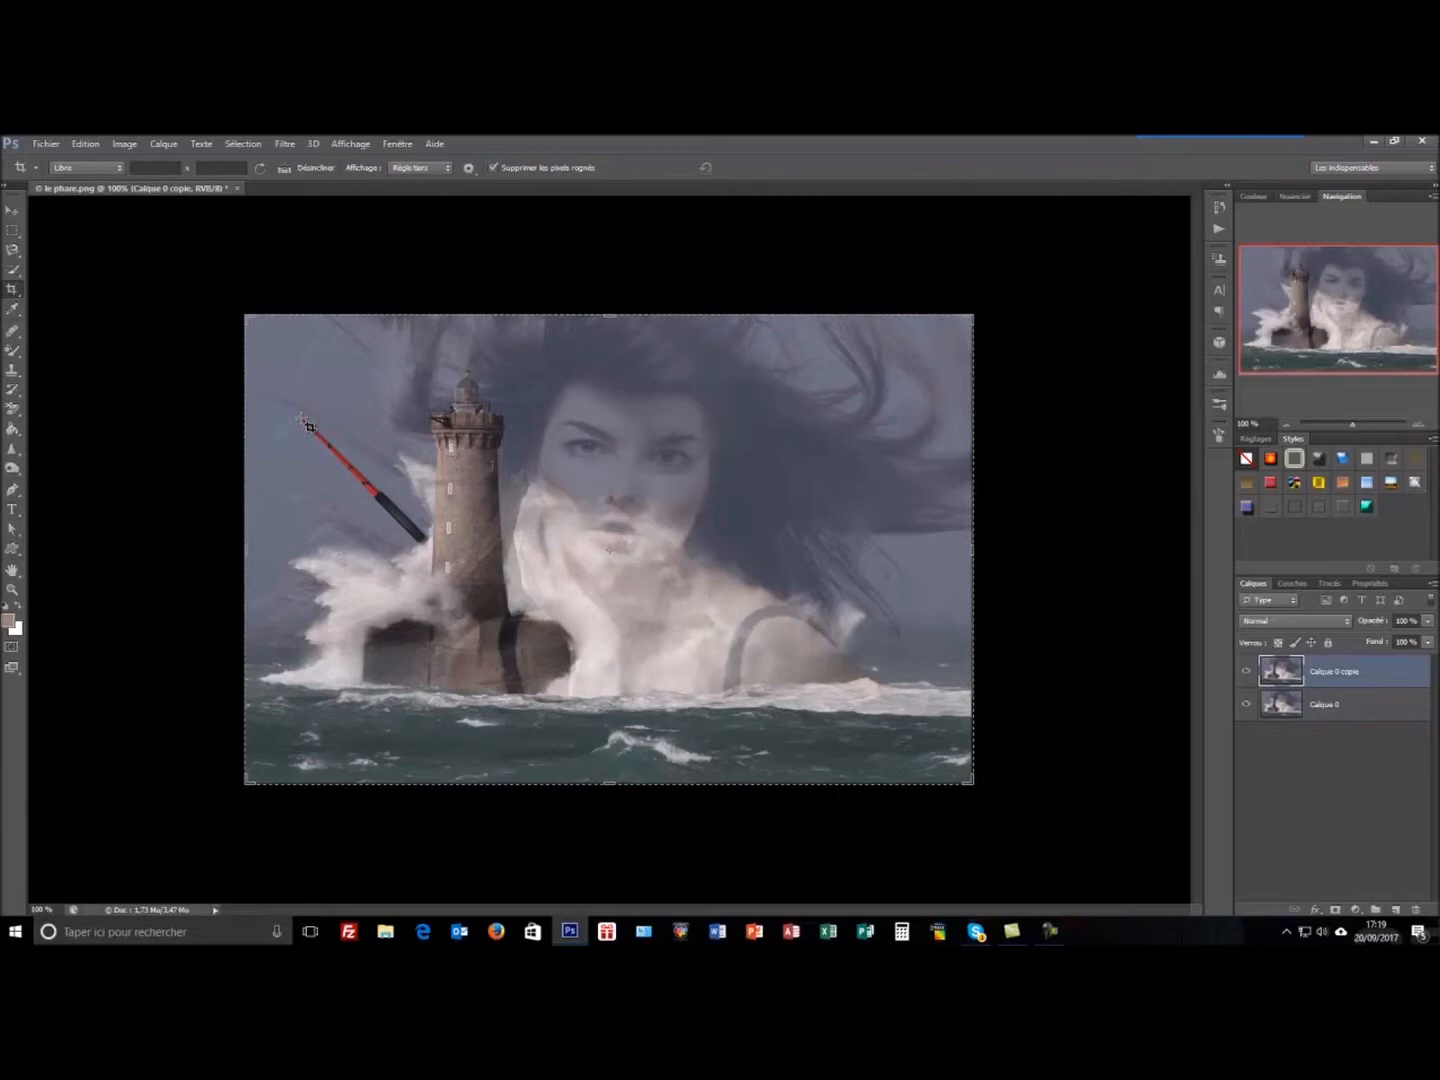
left_click(130, 446)
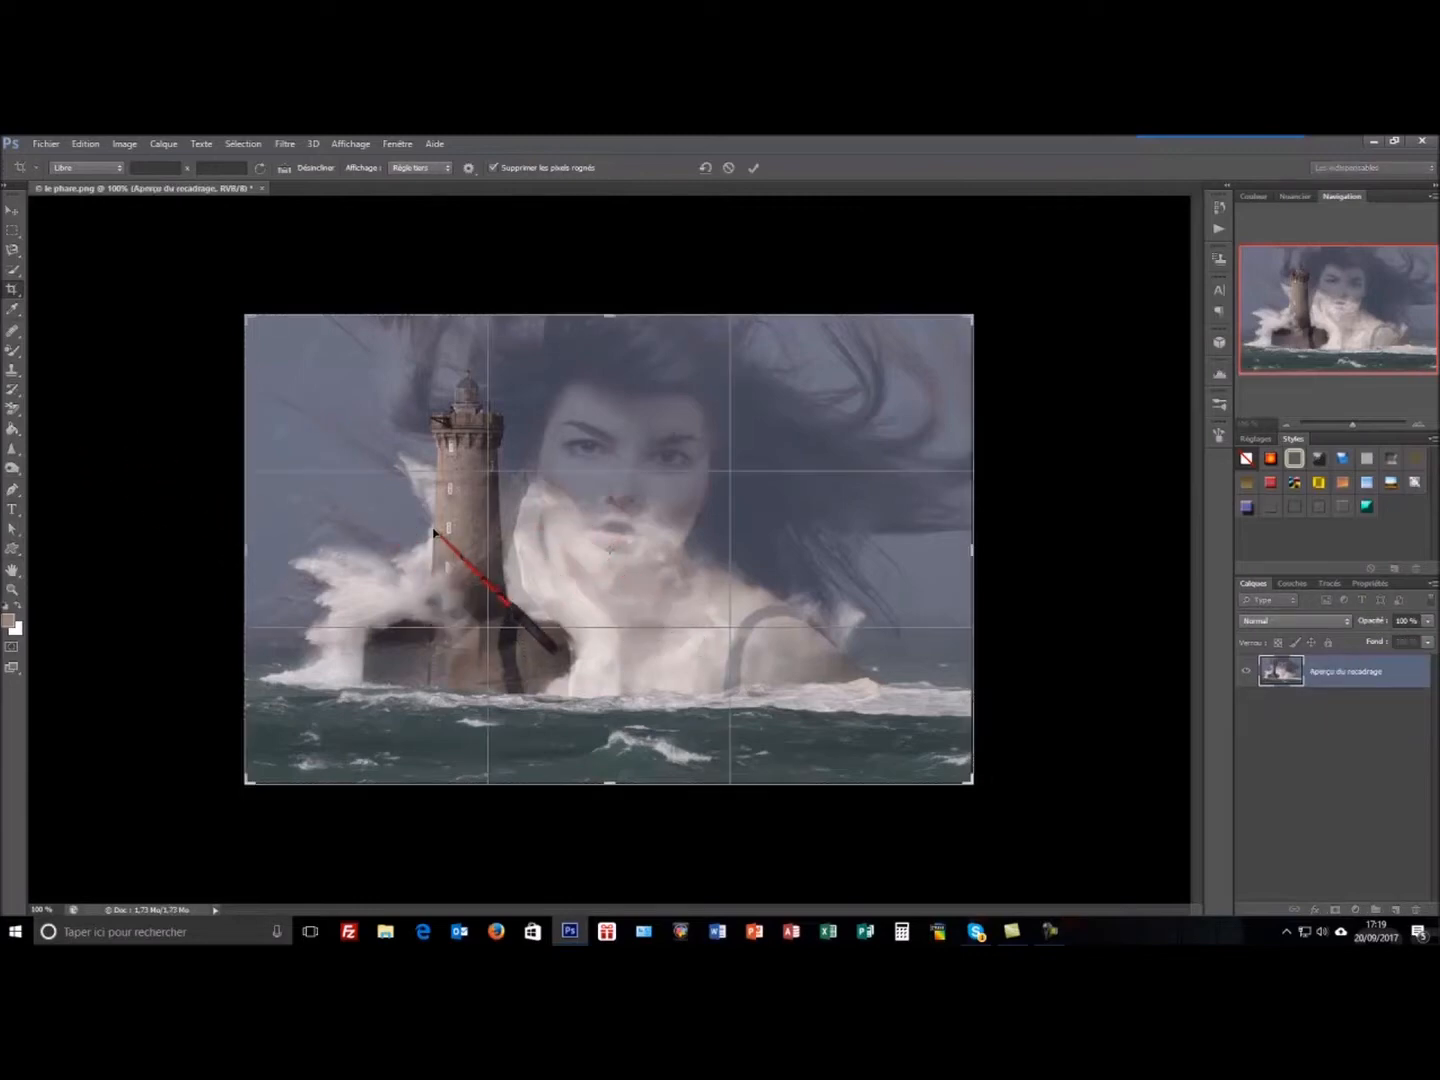
key("Return")
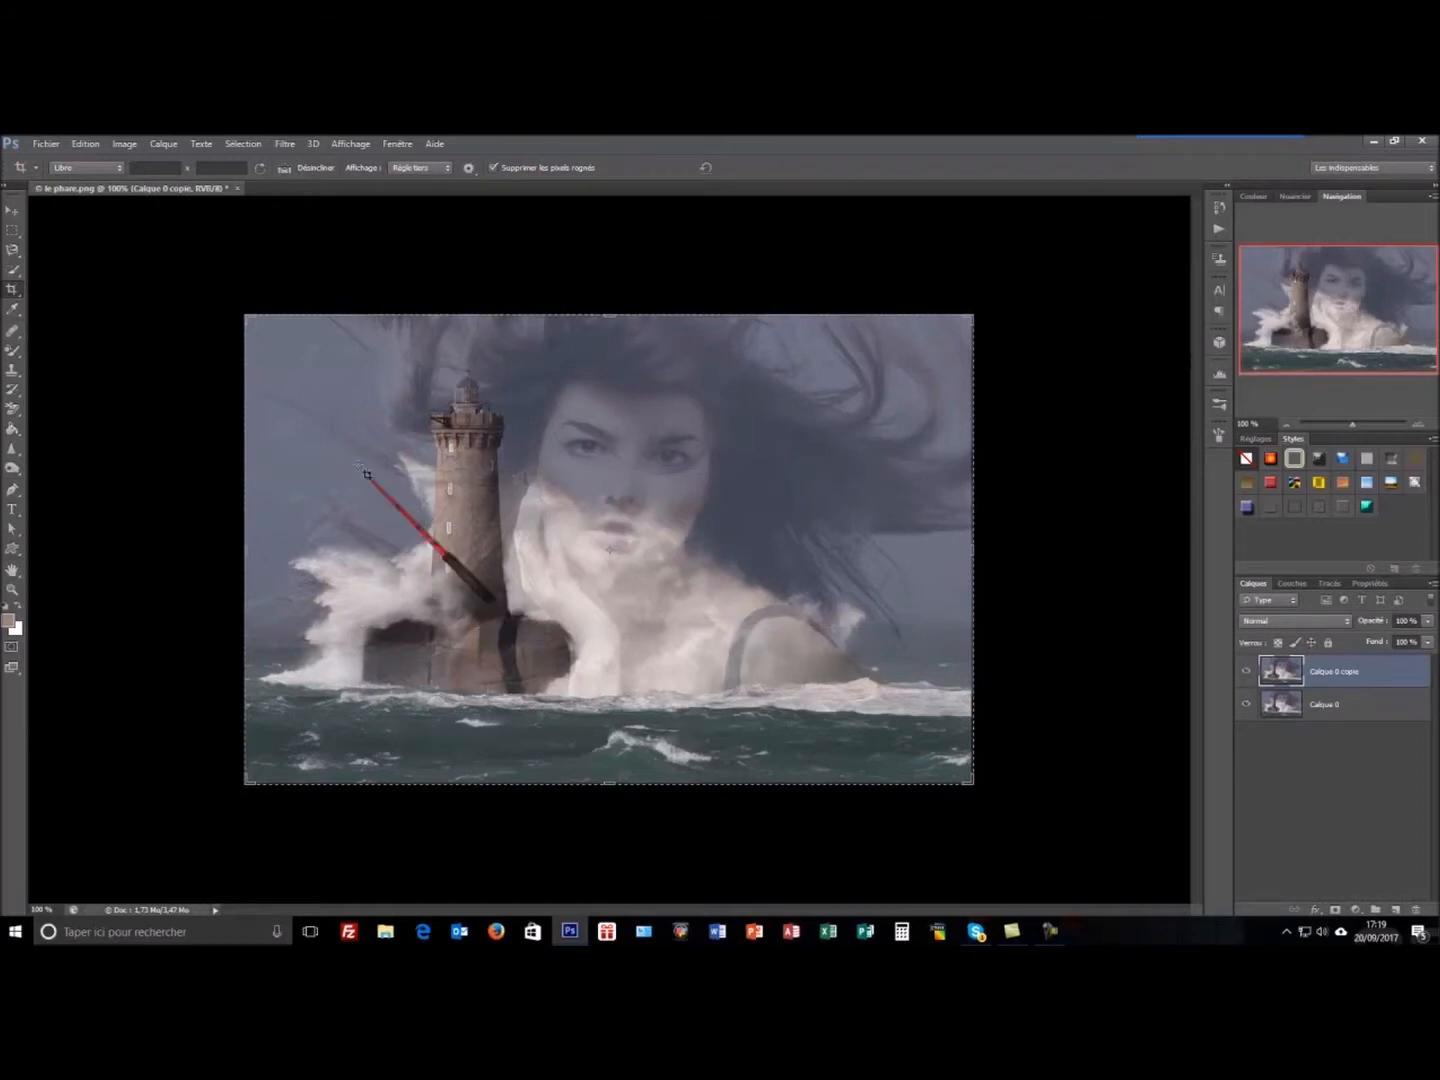
With the Clone Stamp, copy the lighthouse's wall stone over the dark strap mark on its base and retouch the lower tower
left_click(12, 211)
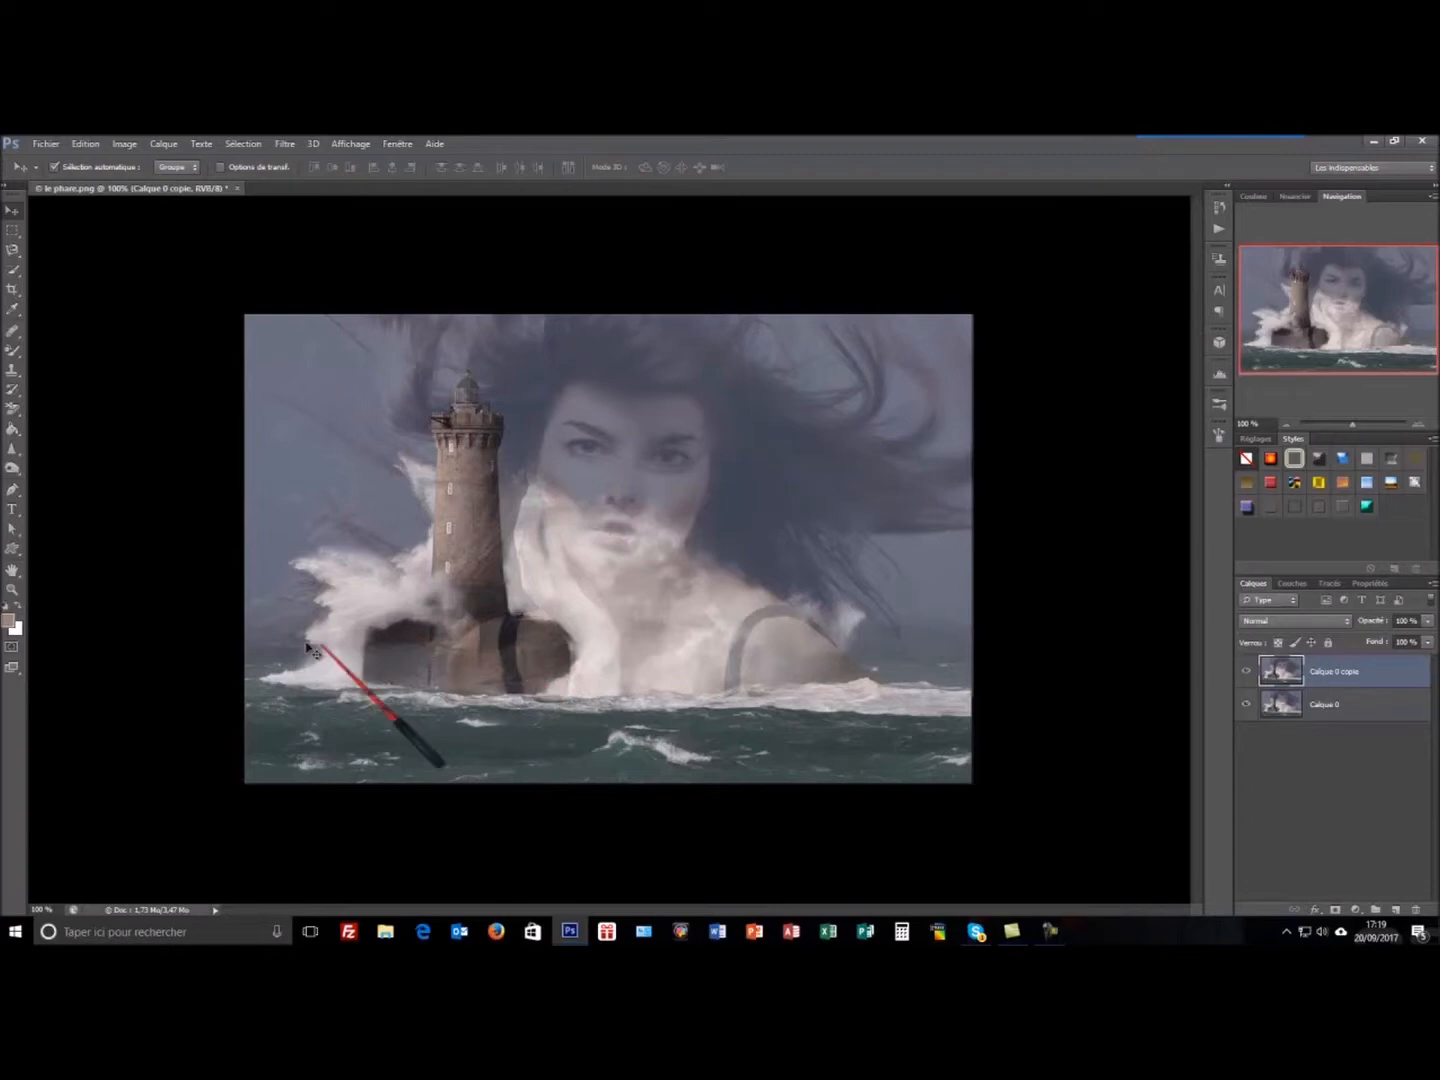
left_click(12, 370)
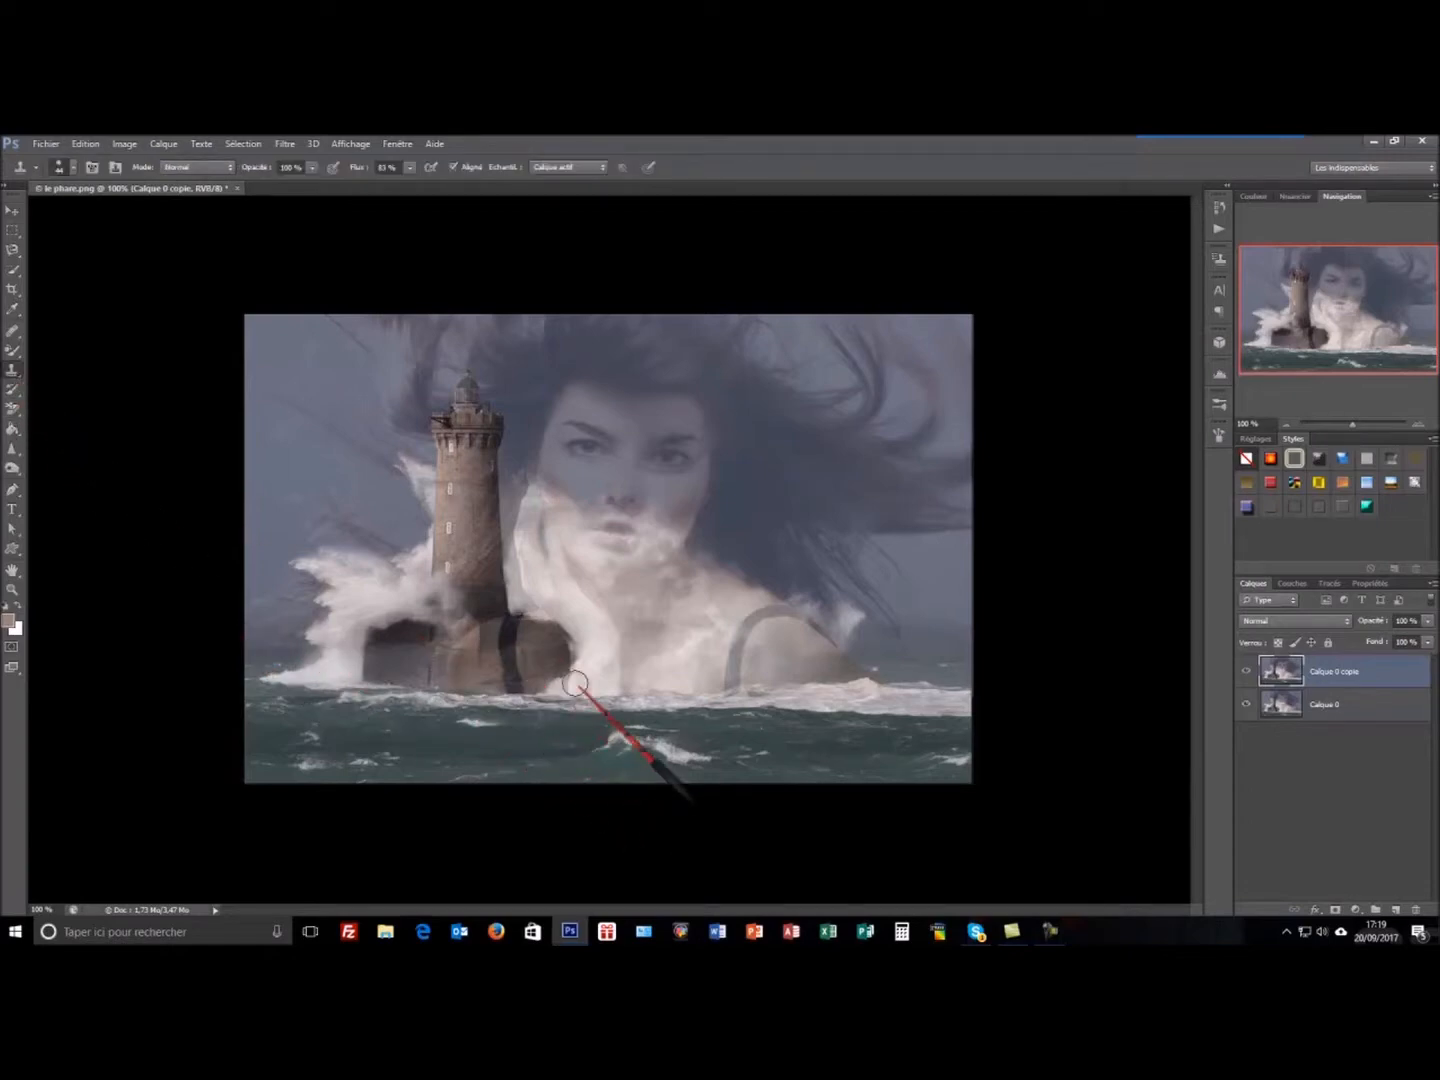
left_click(462, 501, "alt")
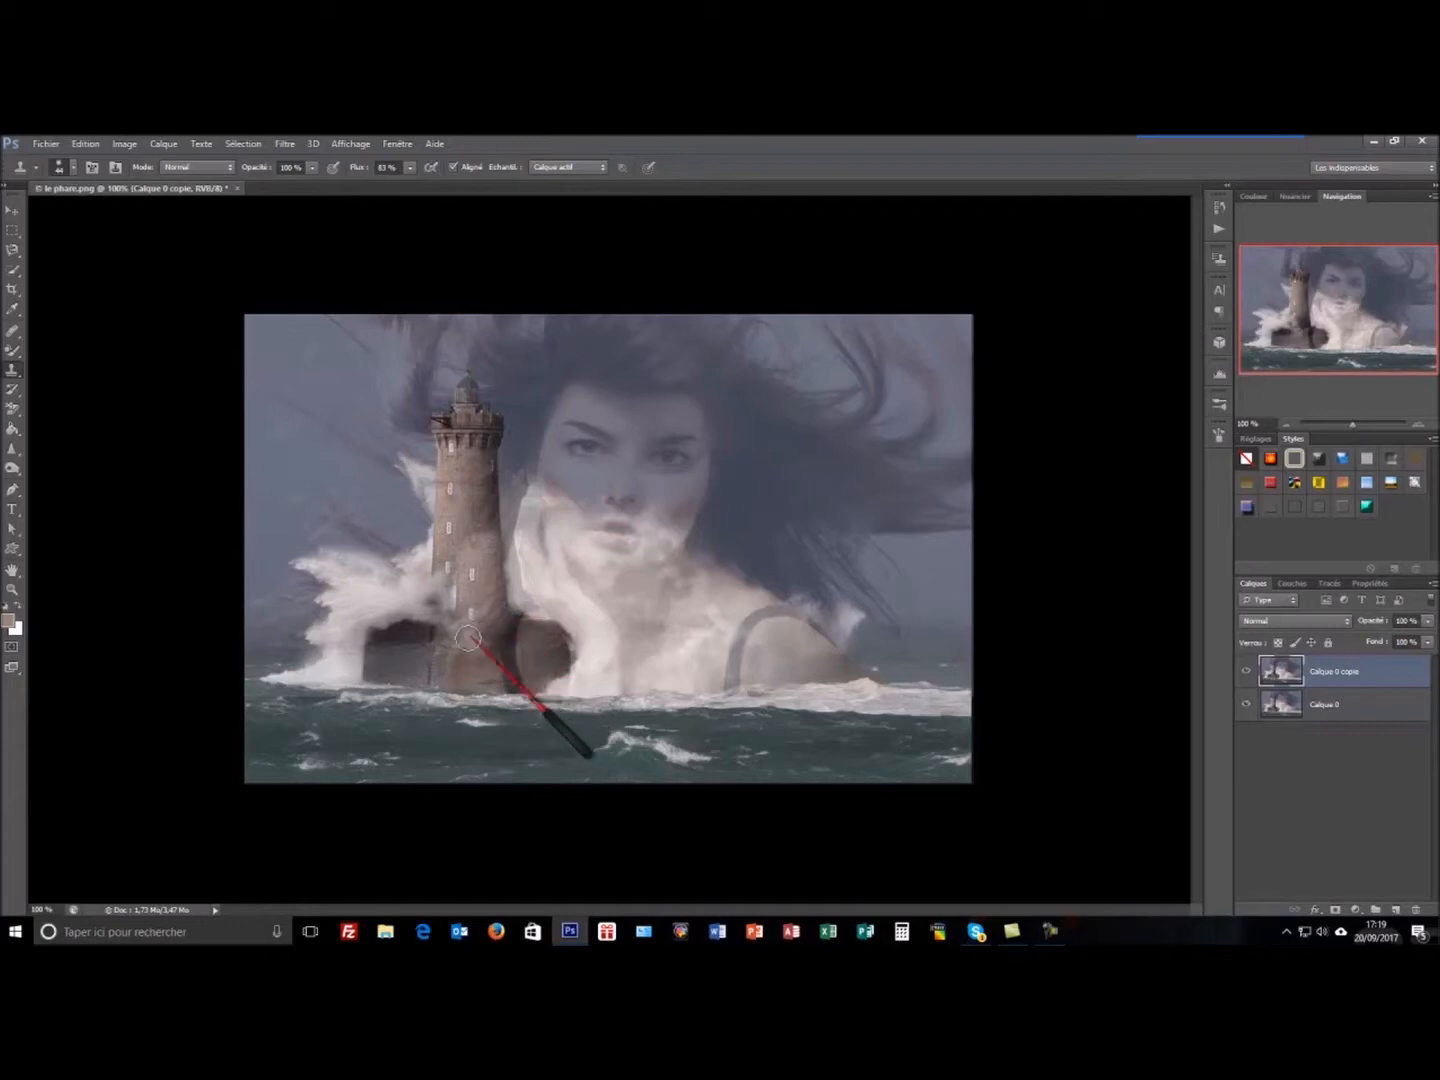
mouse_move(458, 652)
left_mouse_down()
mouse_move(466, 672)
mouse_move(447, 675)
mouse_move(525, 671)
left_mouse_up()
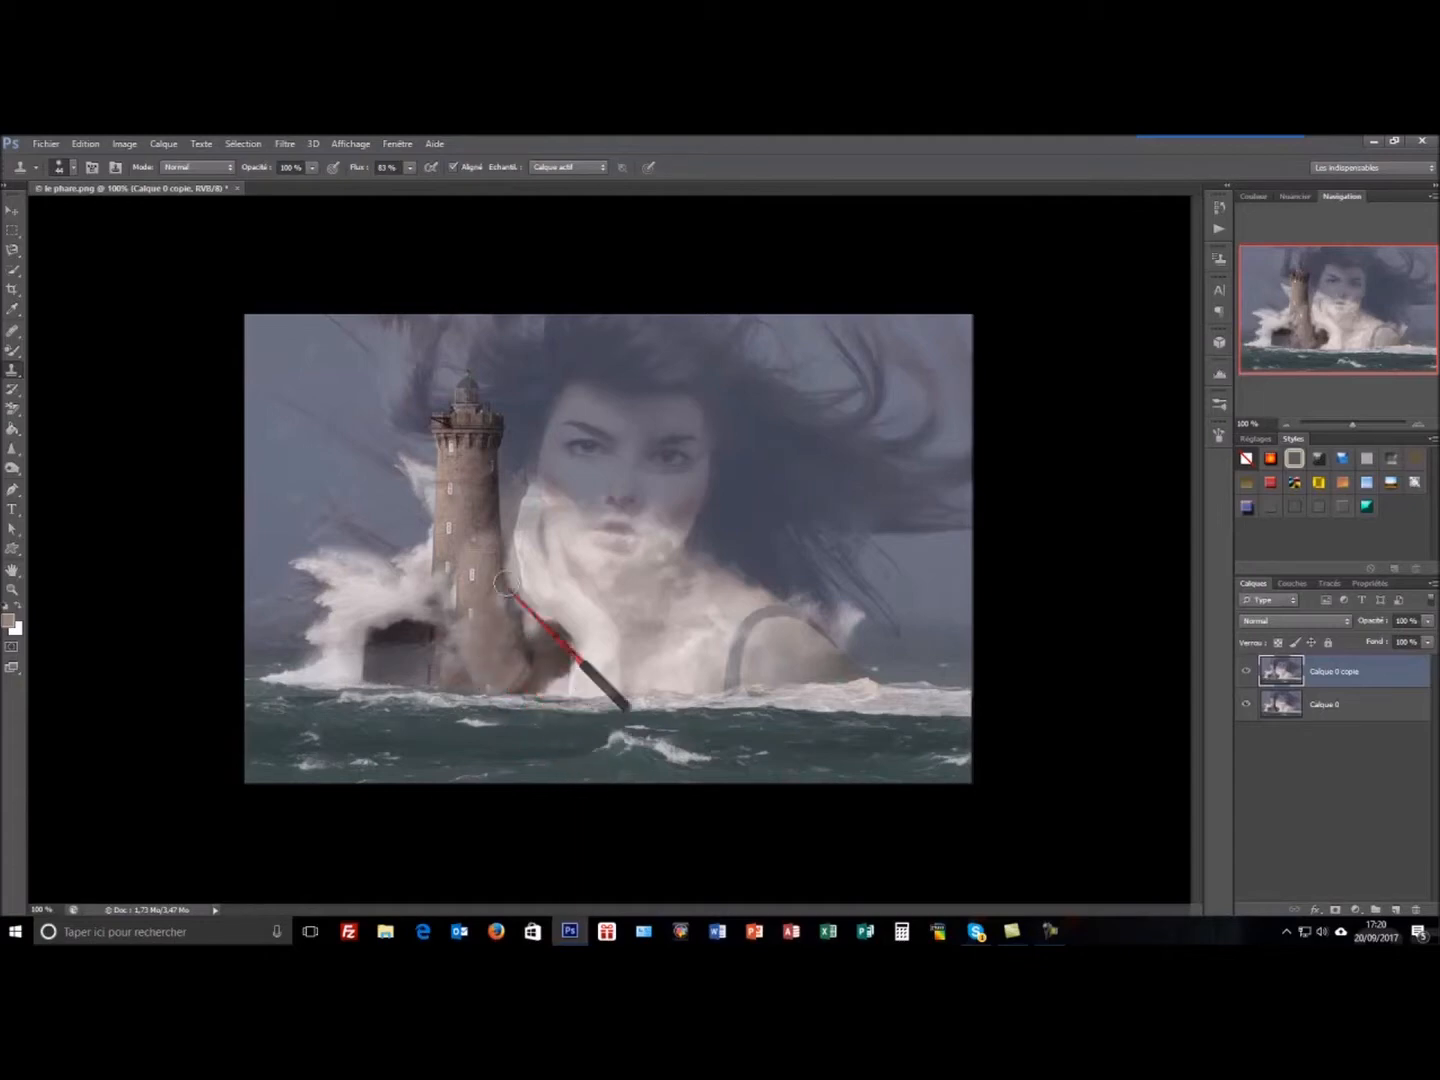
left_click_drag(472, 498, 474, 592)
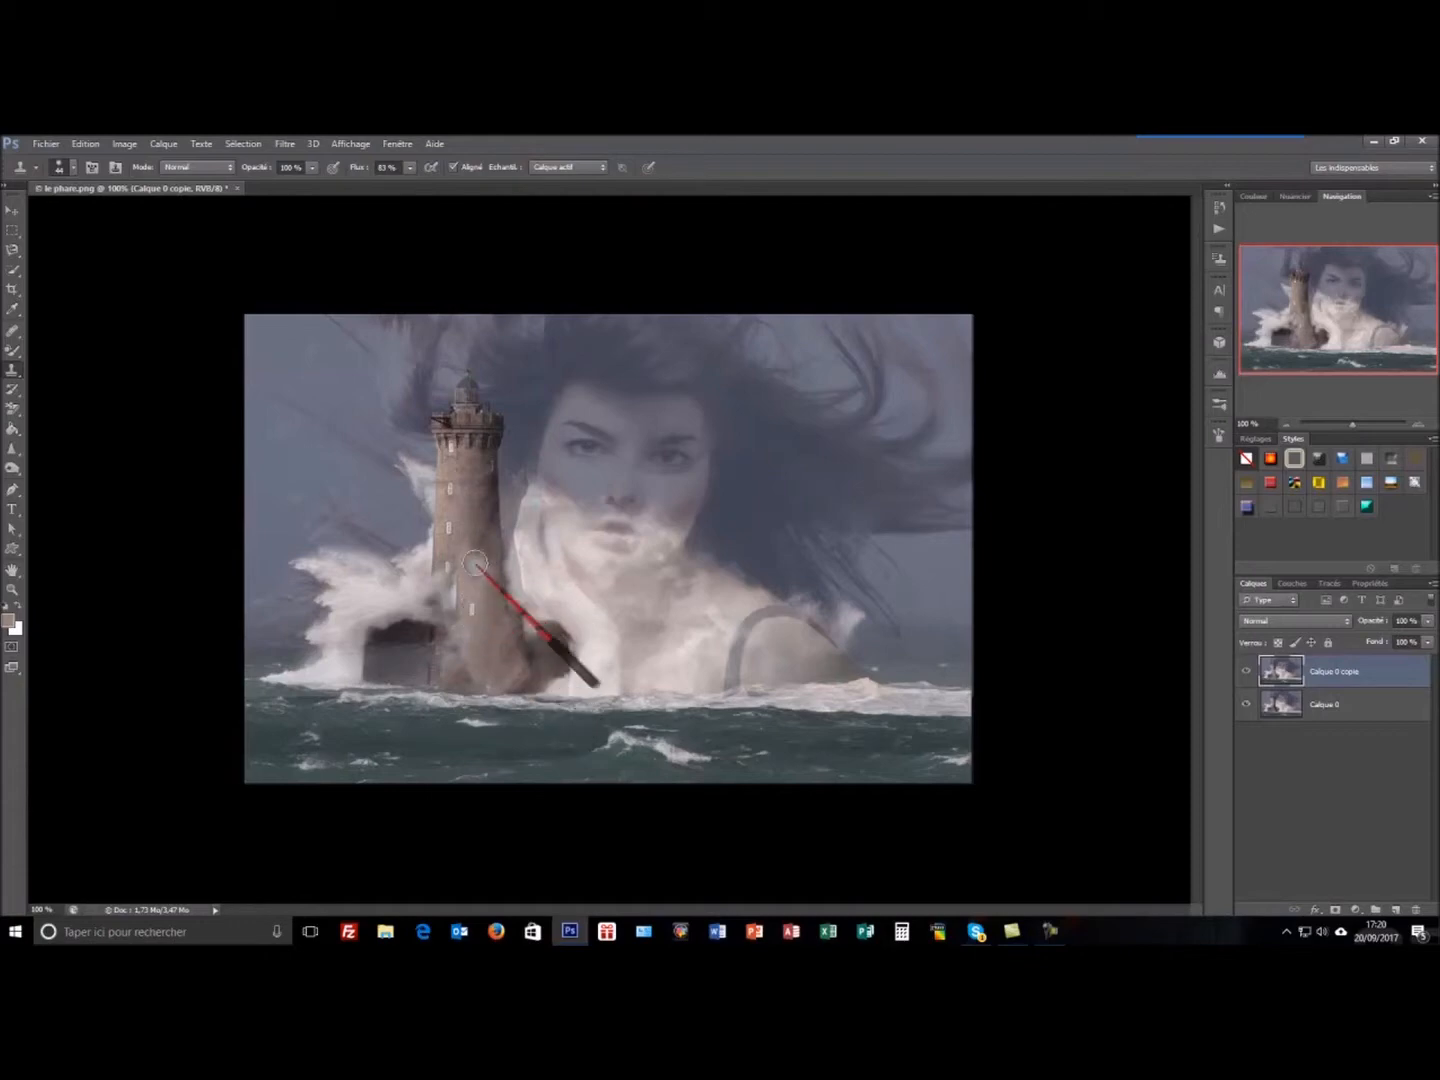
left_click(478, 508, "alt")
left_click_drag(490, 531, 479, 614)
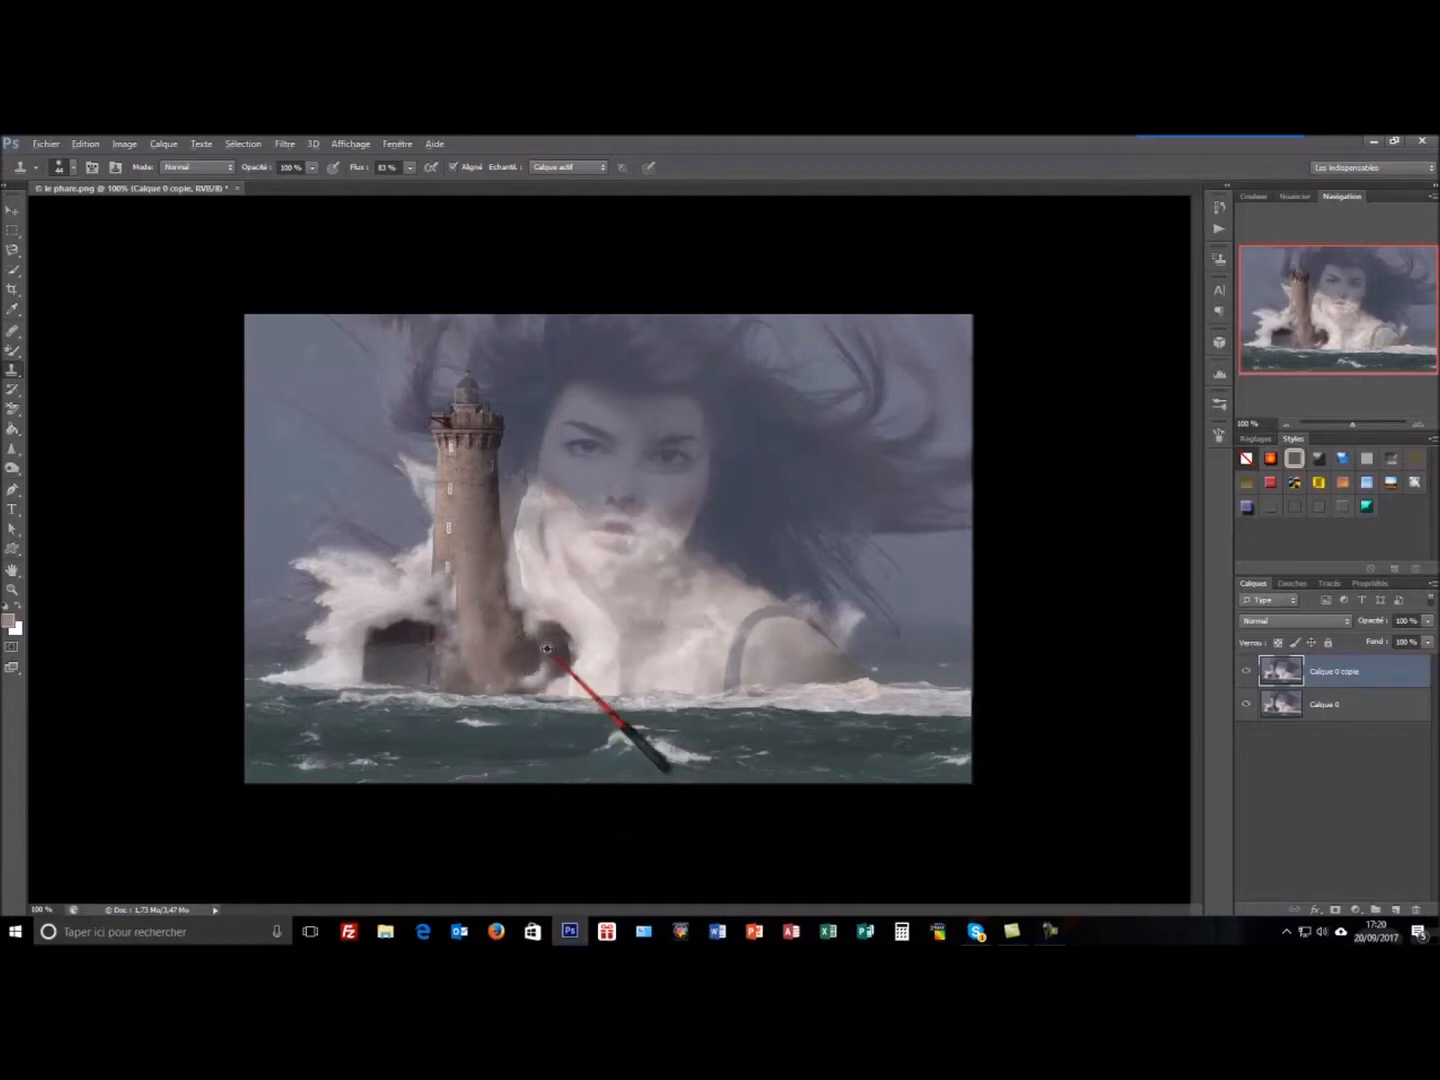
Clone stone texture over the right part of the lighthouse's base, down to the foam line
mouse_move(526, 662)
left_mouse_down()
mouse_move(559, 683)
mouse_move(553, 657)
mouse_move(554, 684)
left_mouse_up()
left_click(522, 662, "alt")
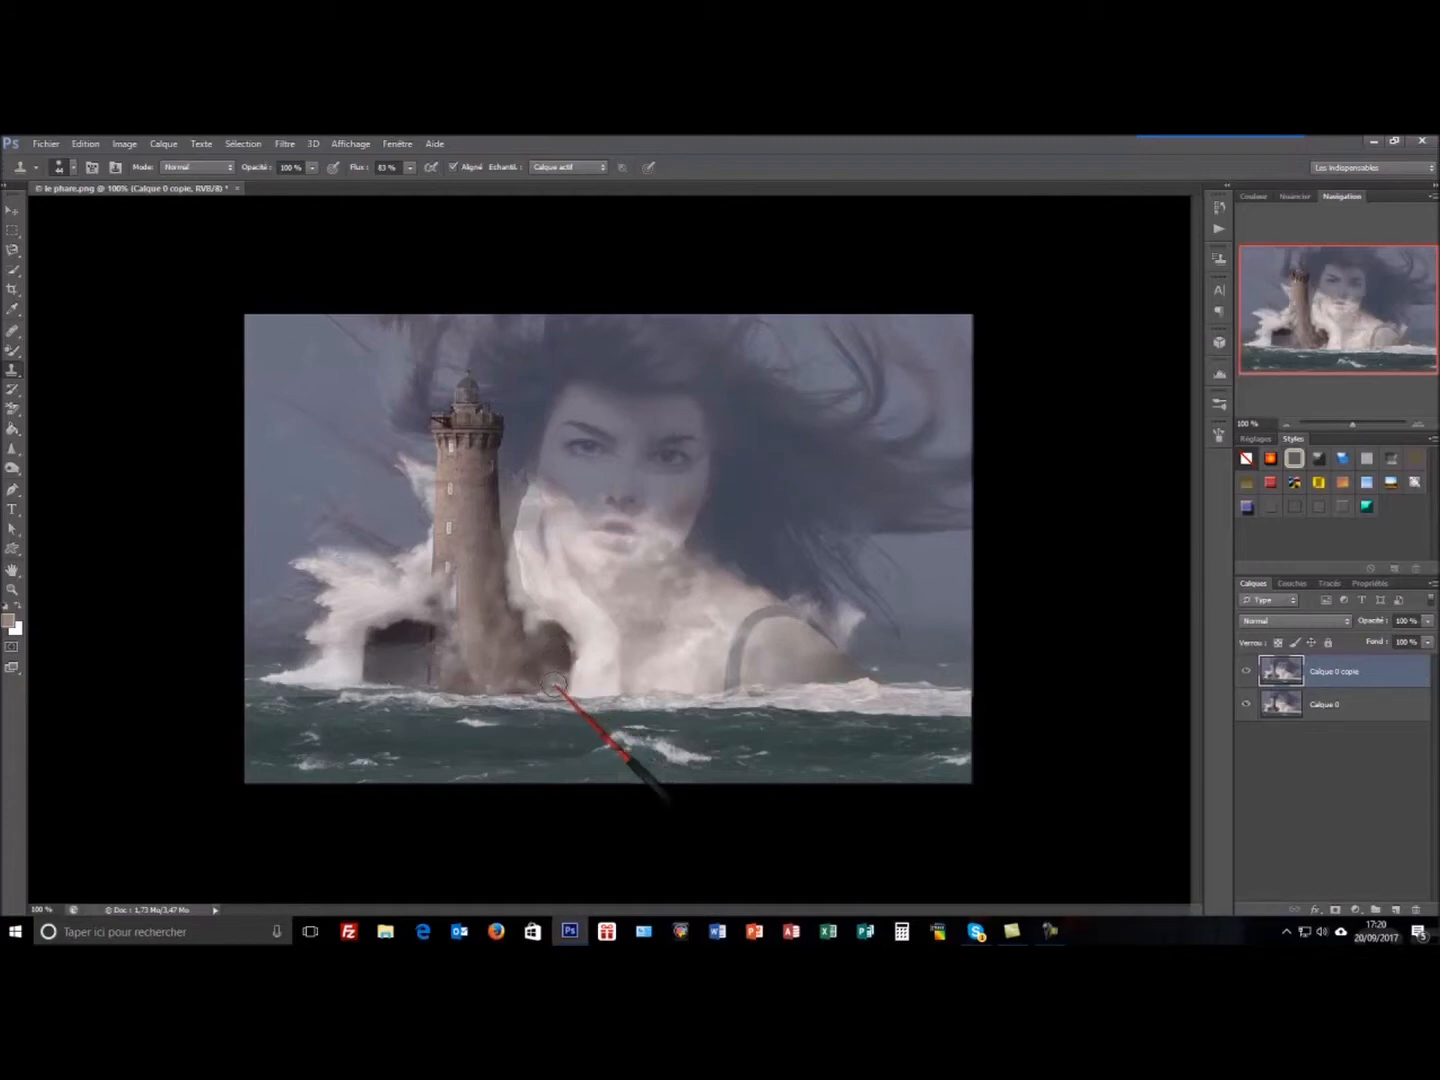
left_click(16, 372)
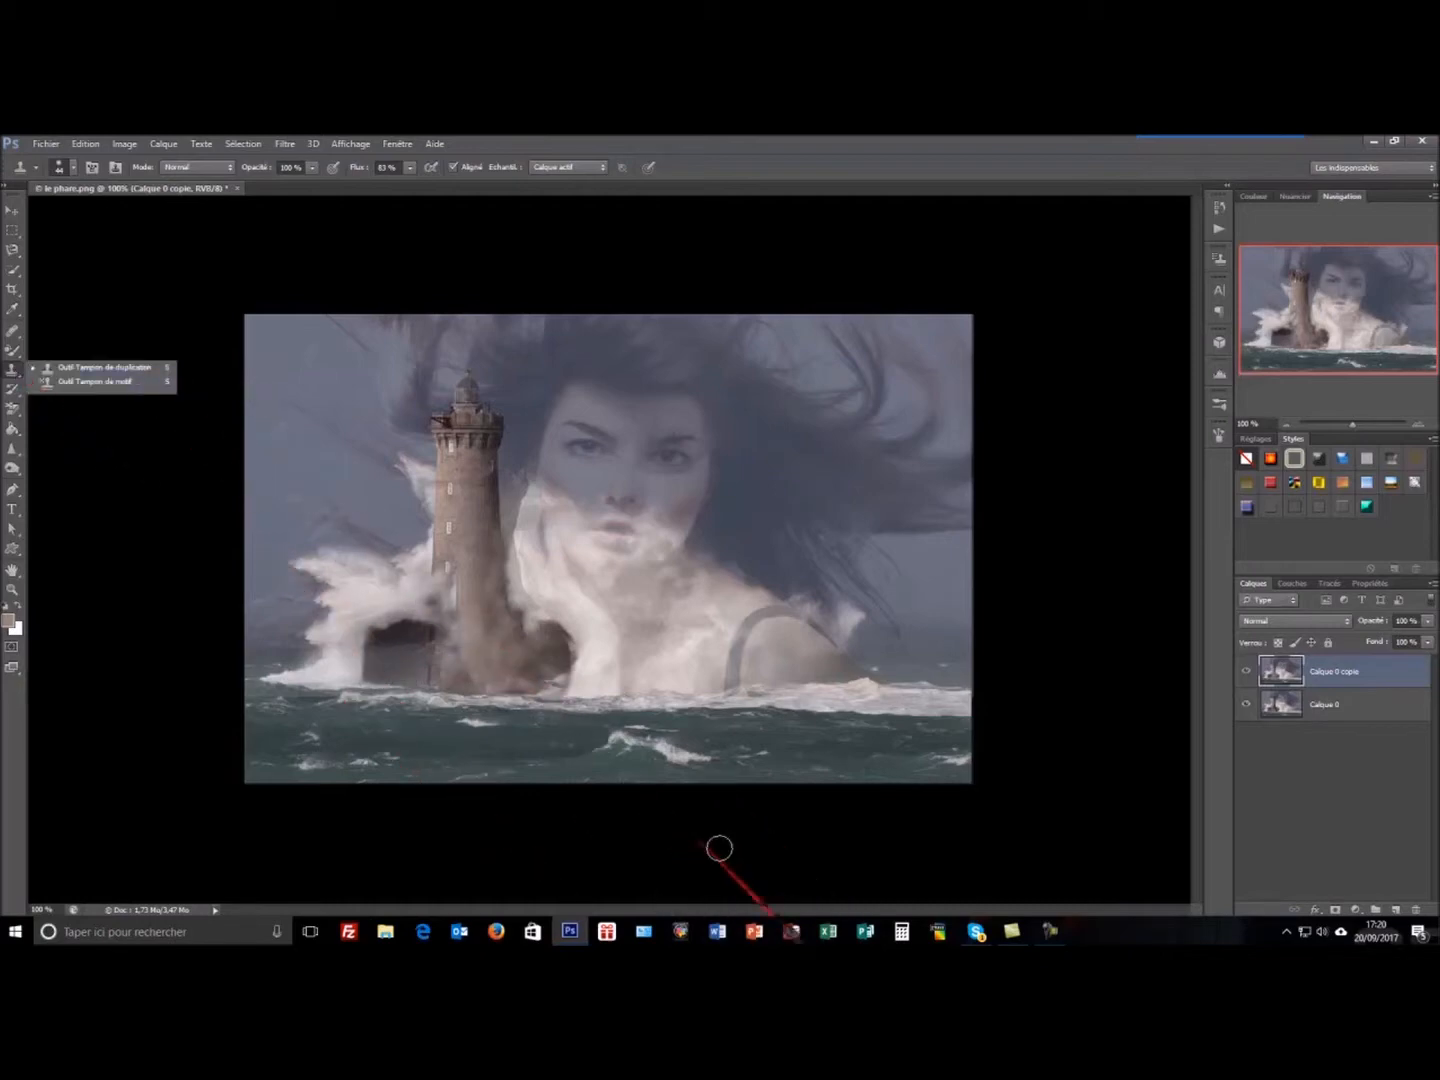
left_click(167, 685)
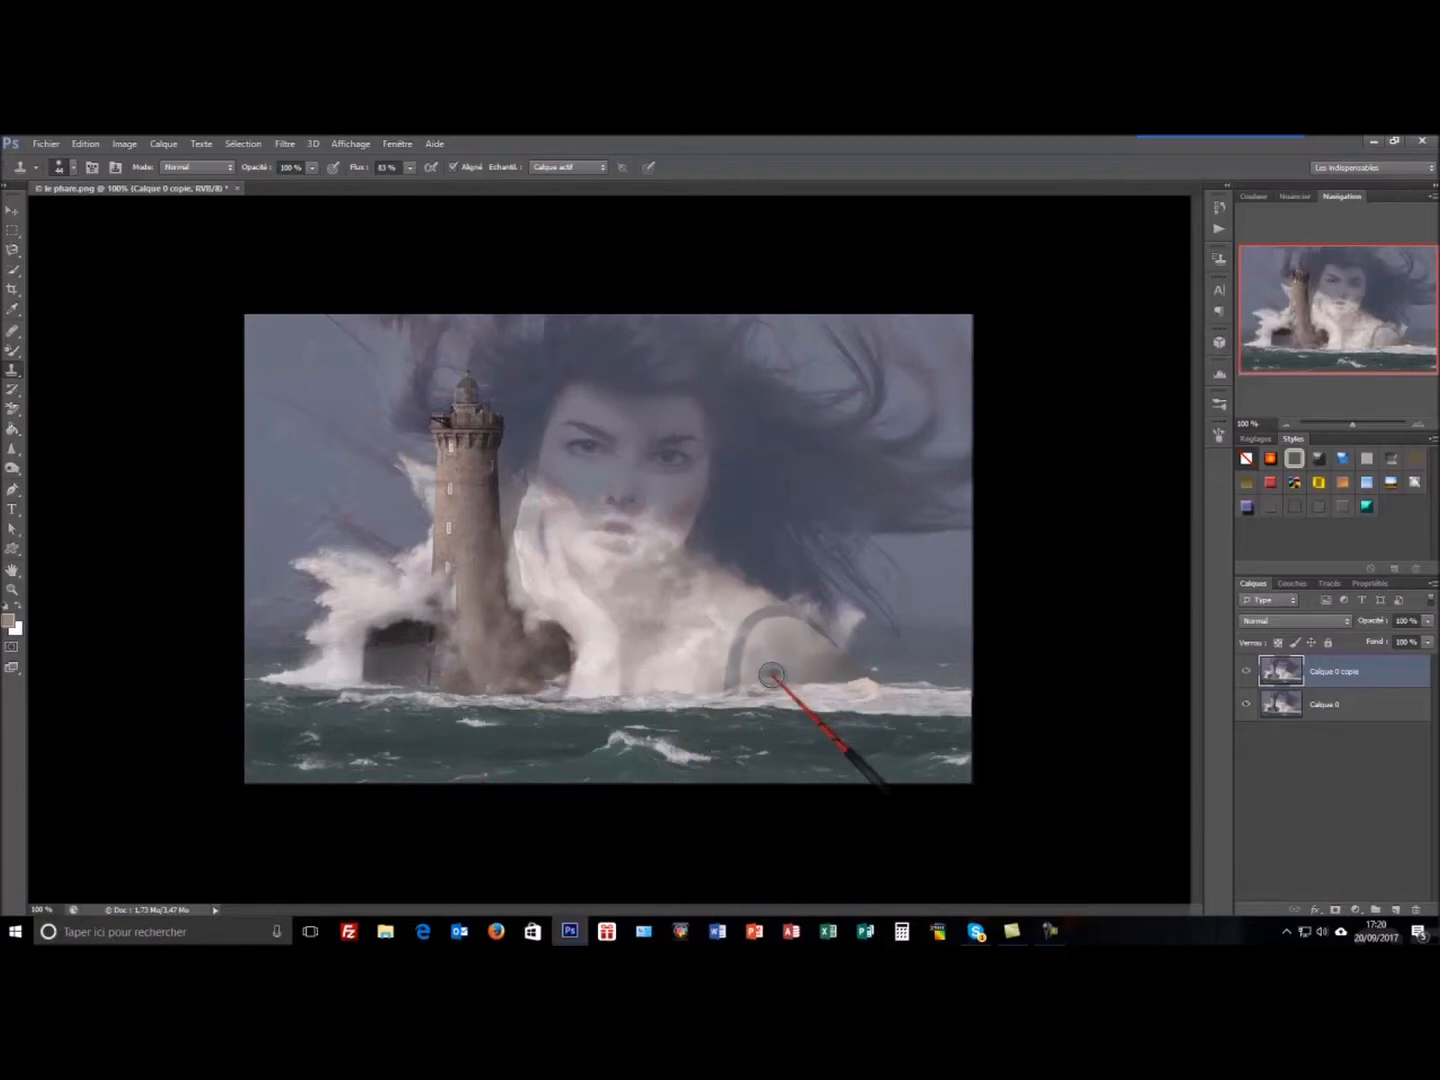
Clone the pale skin and foam over the woman's shoulder strap, and touch up the right end of the lighthouse's base with dark stone
mouse_move(751, 613)
left_mouse_down()
mouse_move(733, 665)
mouse_move(732, 598)
mouse_move(714, 685)
mouse_move(746, 680)
left_mouse_up()
left_click(732, 598, "alt")
left_click(737, 588, "alt")
mouse_move(761, 608)
left_mouse_down()
mouse_move(800, 632)
mouse_move(775, 613)
left_mouse_up()
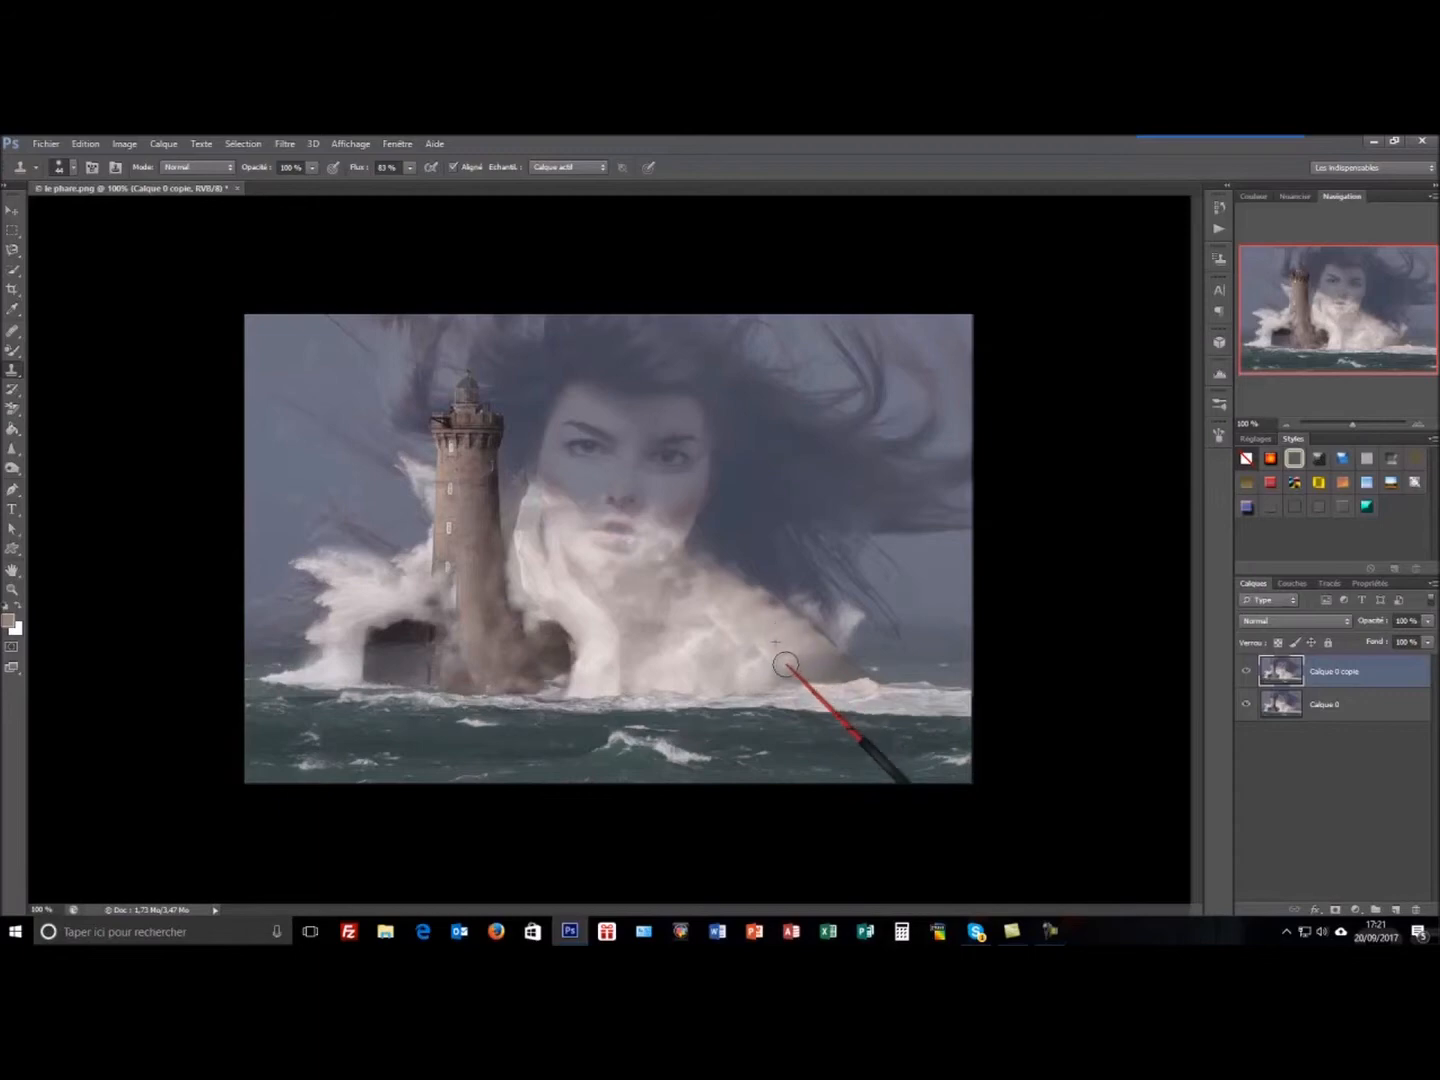
mouse_move(770, 645)
left_mouse_down()
mouse_move(829, 674)
mouse_move(752, 646)
mouse_move(728, 616)
mouse_move(732, 643)
mouse_move(714, 620)
mouse_move(749, 657)
mouse_move(739, 613)
mouse_move(723, 640)
mouse_move(755, 669)
mouse_move(735, 660)
mouse_move(727, 617)
mouse_move(718, 639)
mouse_move(750, 661)
mouse_move(675, 681)
mouse_move(715, 666)
mouse_move(632, 648)
mouse_move(677, 654)
mouse_move(670, 621)
left_mouse_up()
left_click(749, 623, "alt")
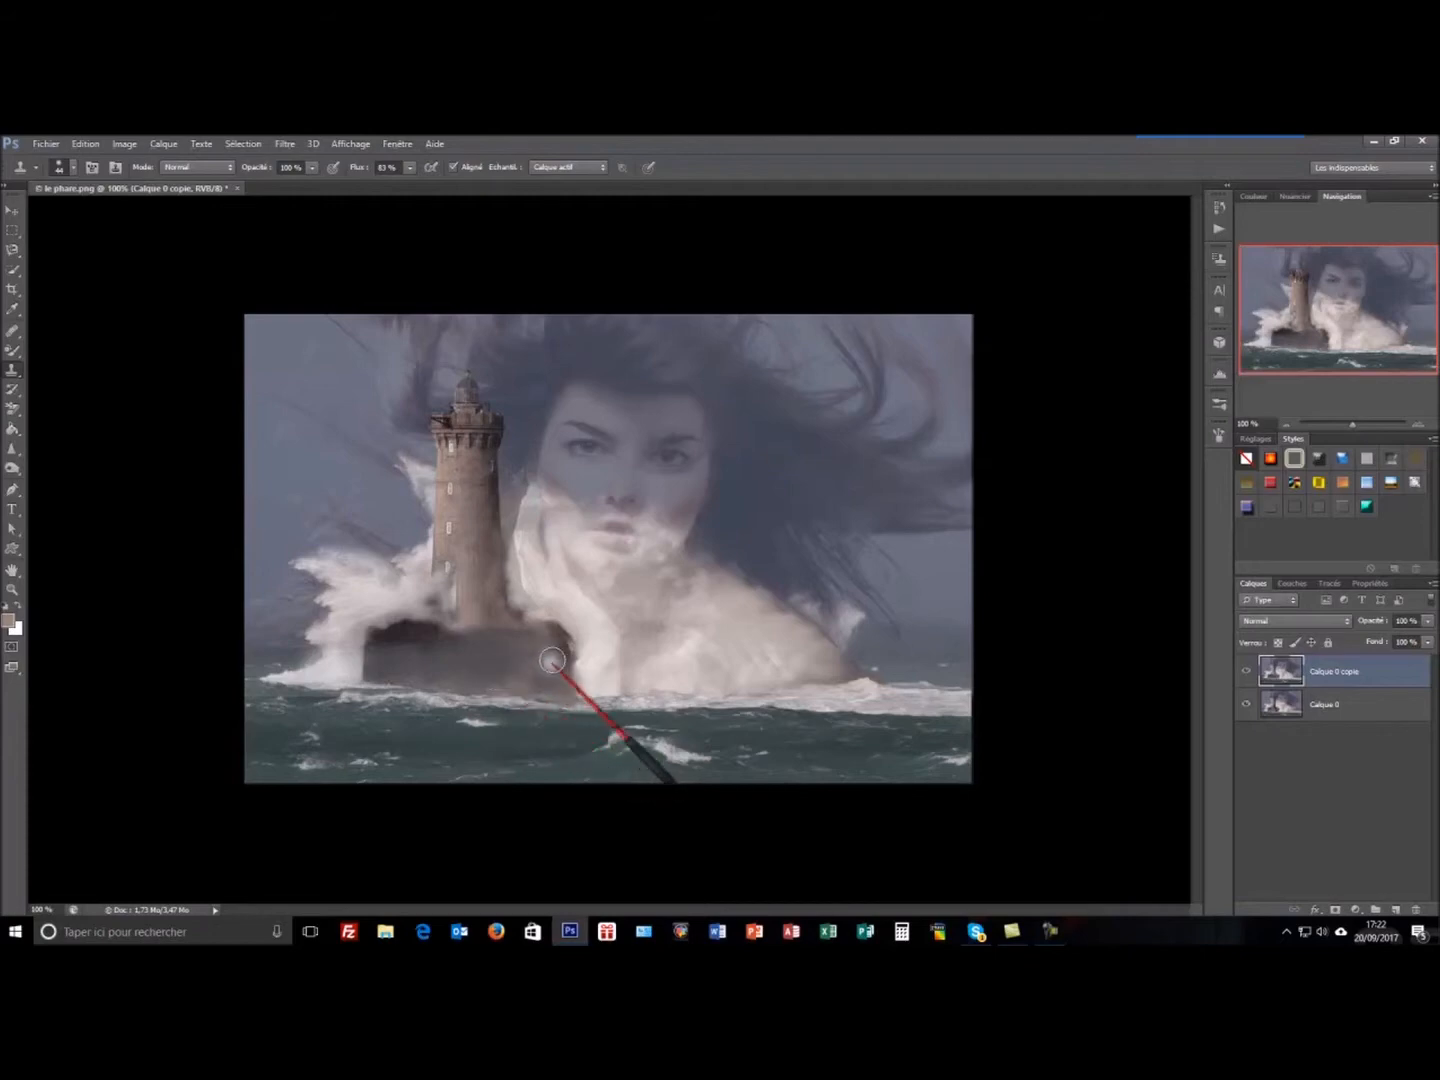
left_click_drag(567, 653, 568, 679)
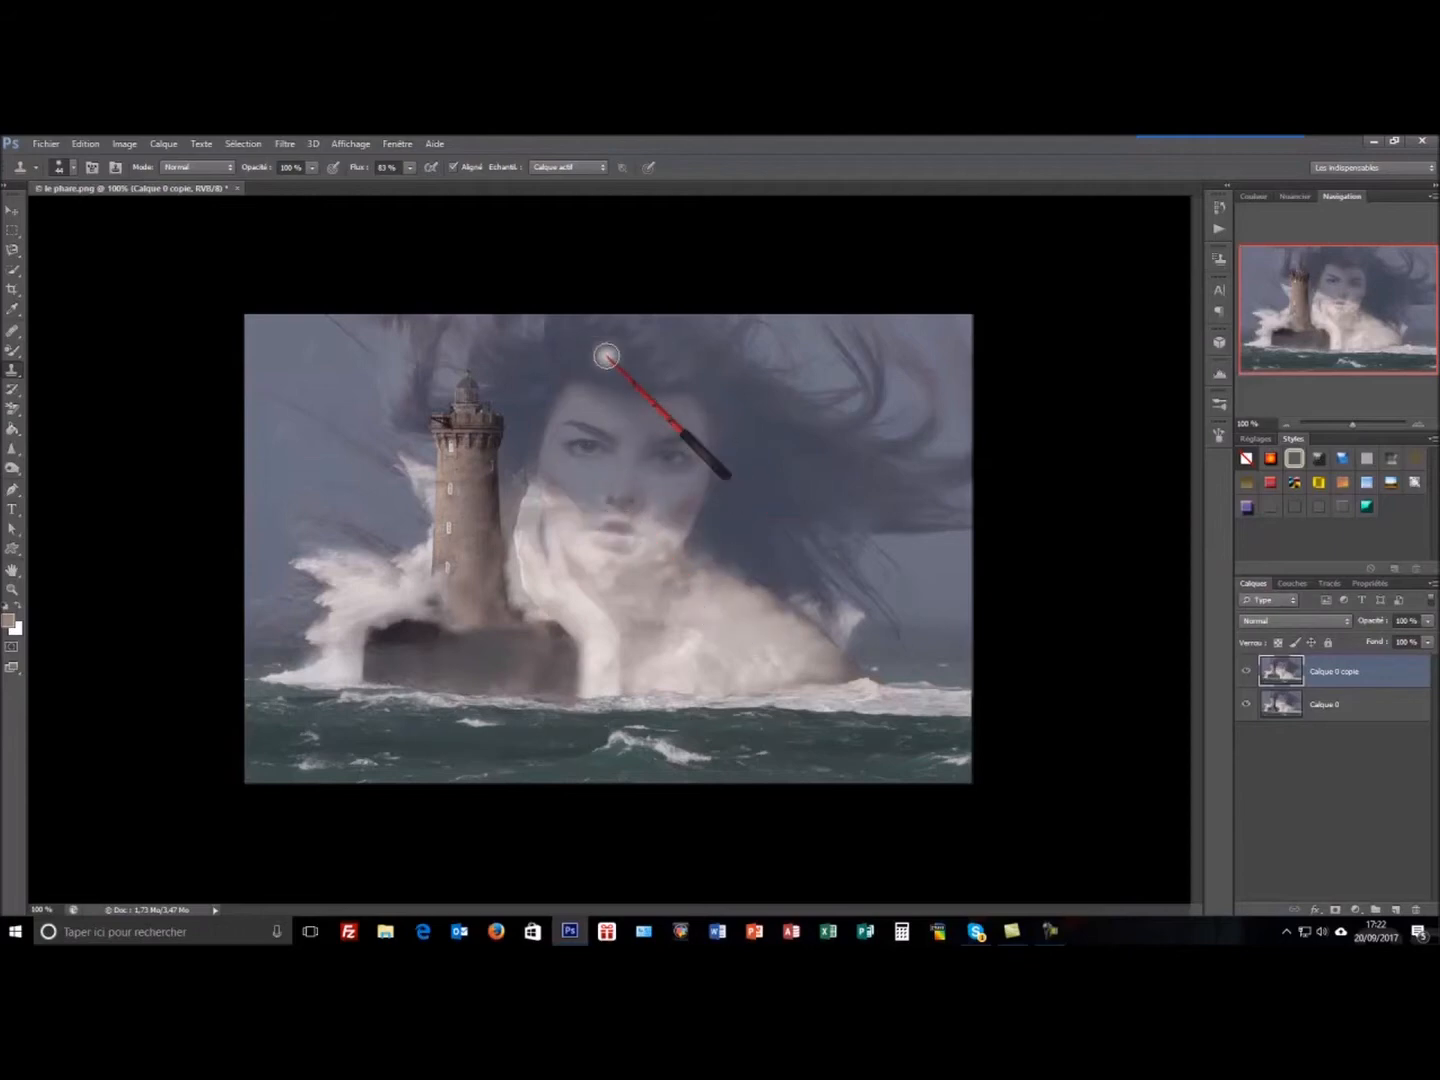
Apply the Contour postérisé artistic filter to the composite layer copy with thickness 4, intensity 1 and posterization 3
left_click(286, 144)
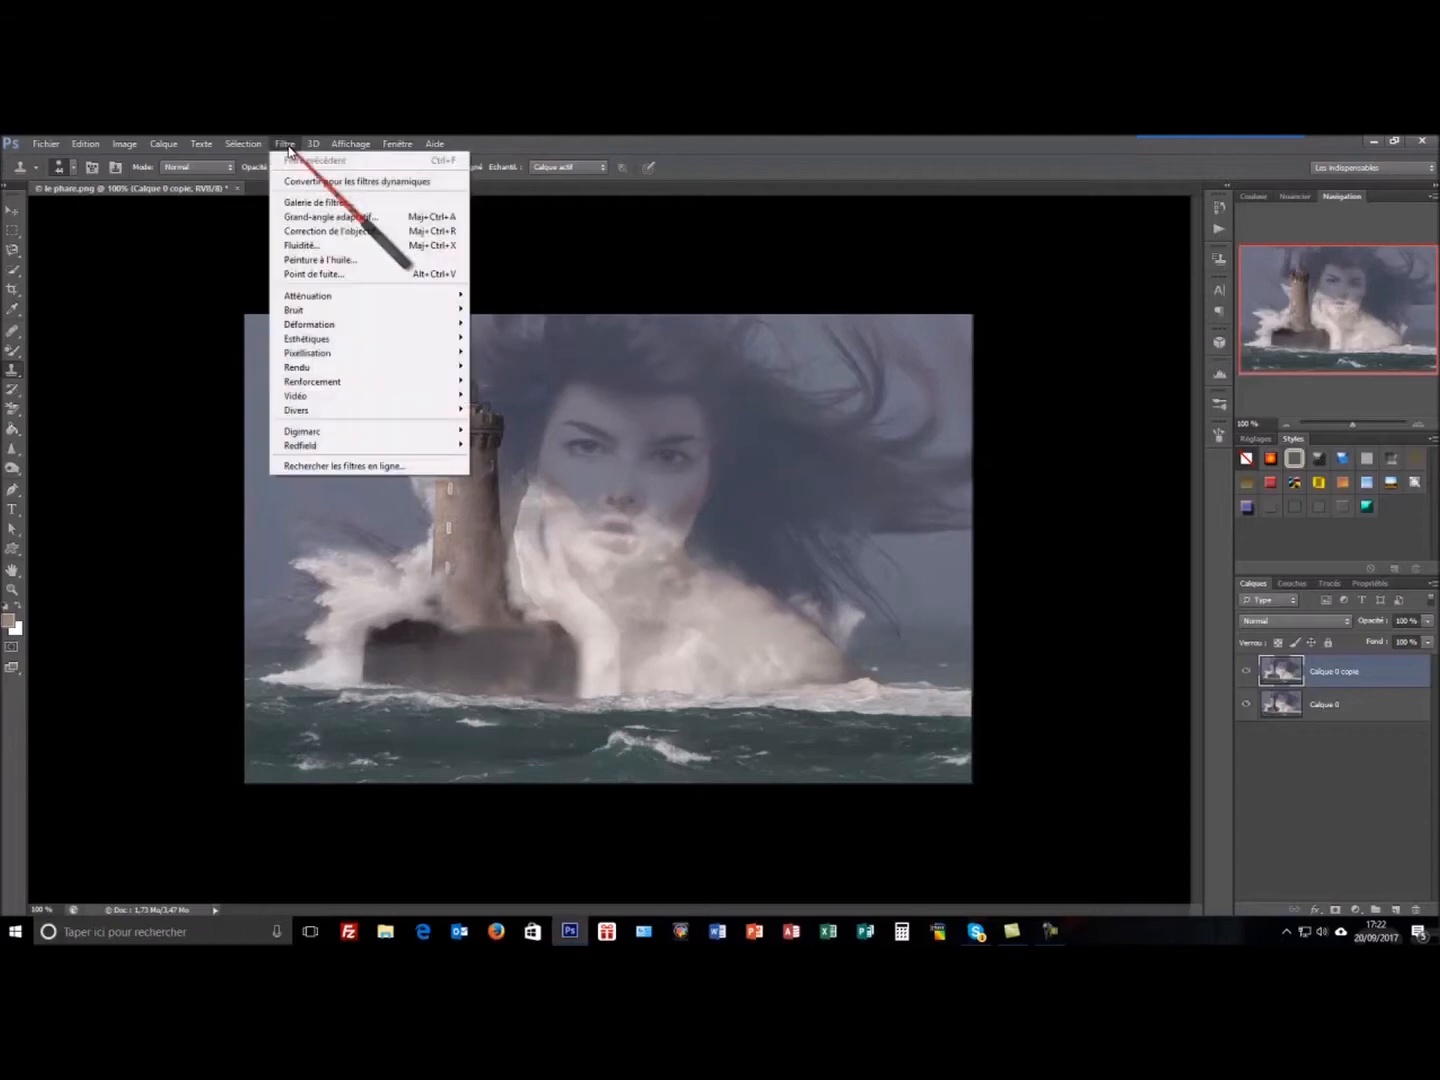
left_click(345, 204)
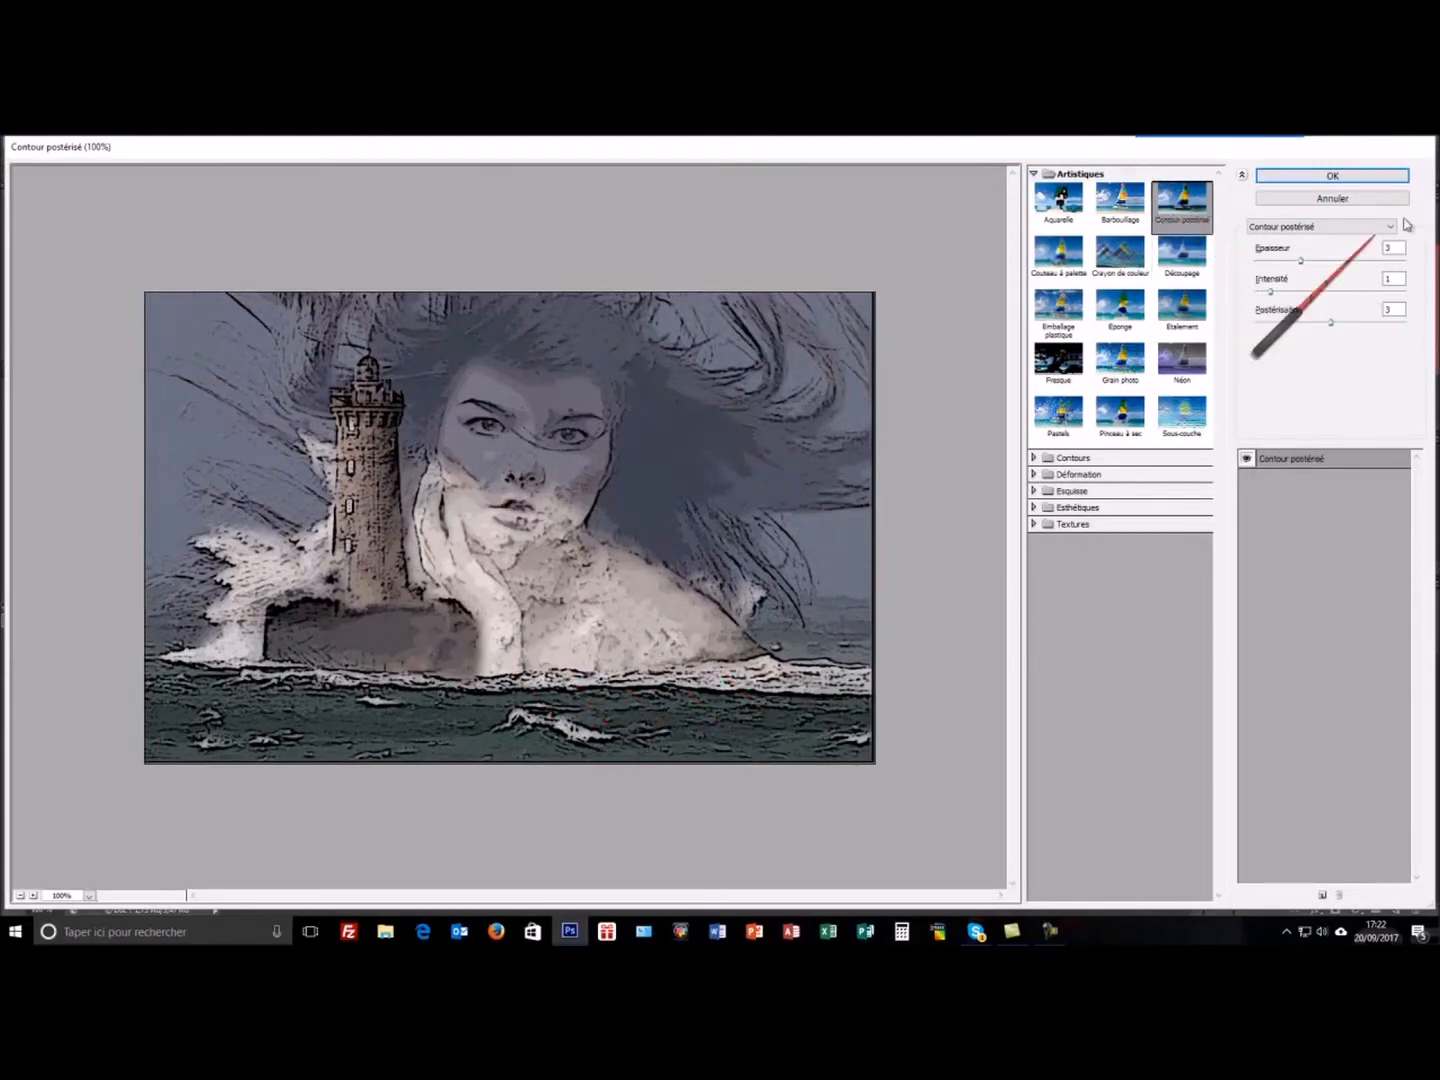
mouse_move(1299, 262)
left_mouse_down()
mouse_move(1316, 264)
mouse_move(1265, 265)
mouse_move(1315, 264)
mouse_move(1276, 286)
mouse_move(1315, 288)
mouse_move(1256, 289)
mouse_move(1278, 285)
left_mouse_up()
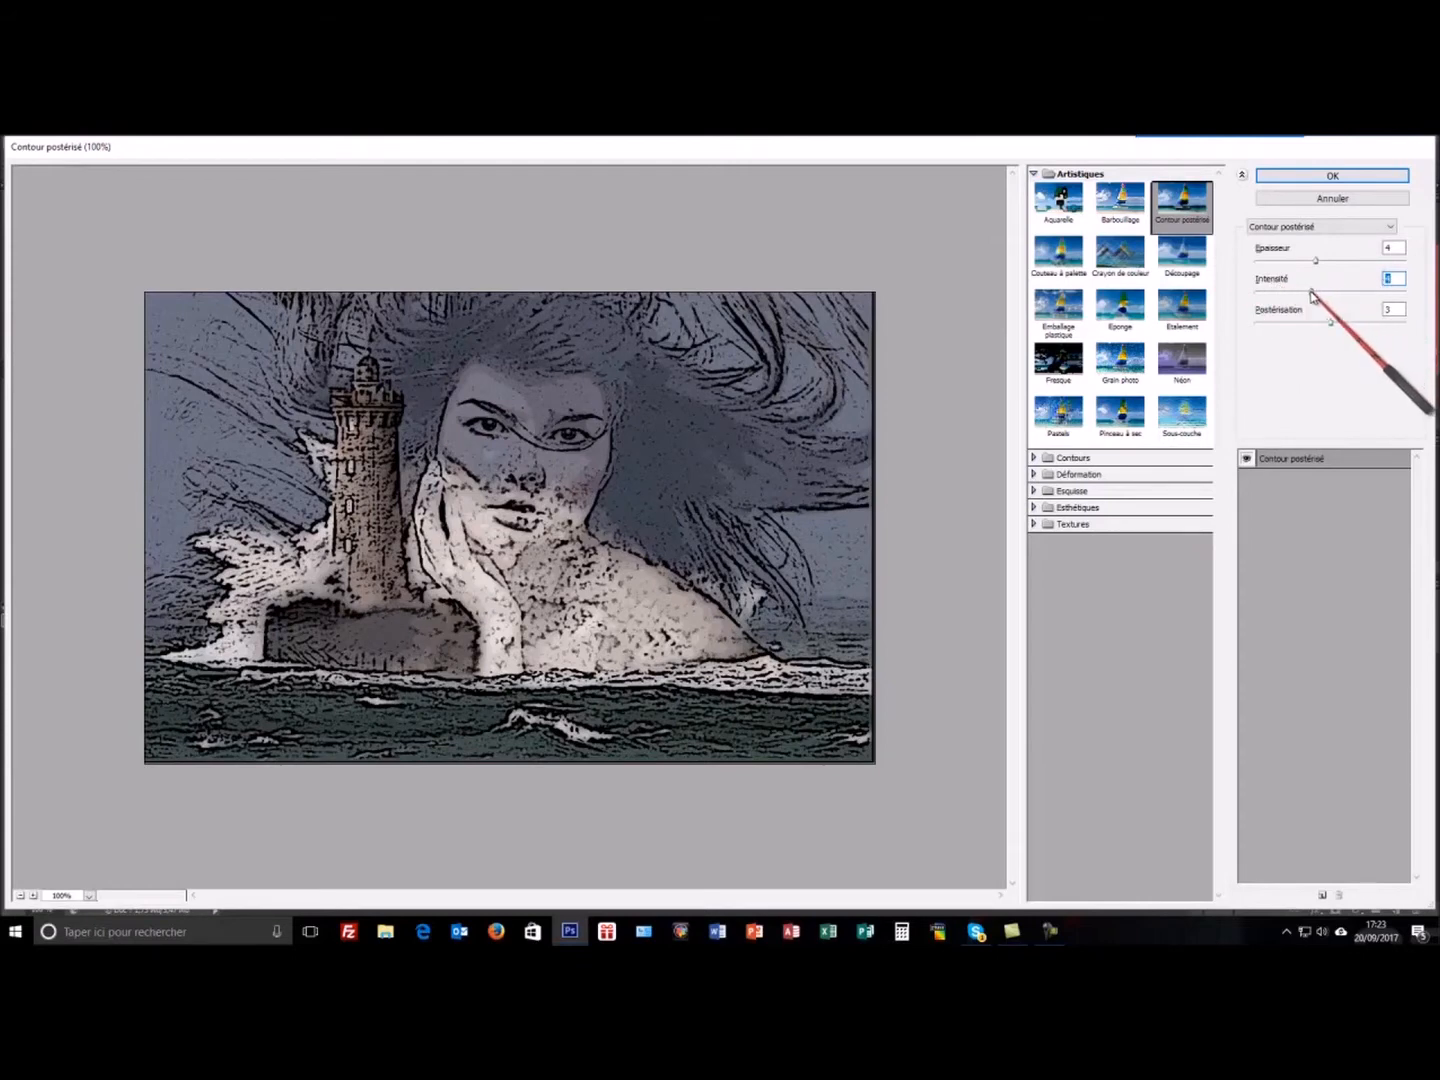
left_click_drag(1298, 294, 1265, 287)
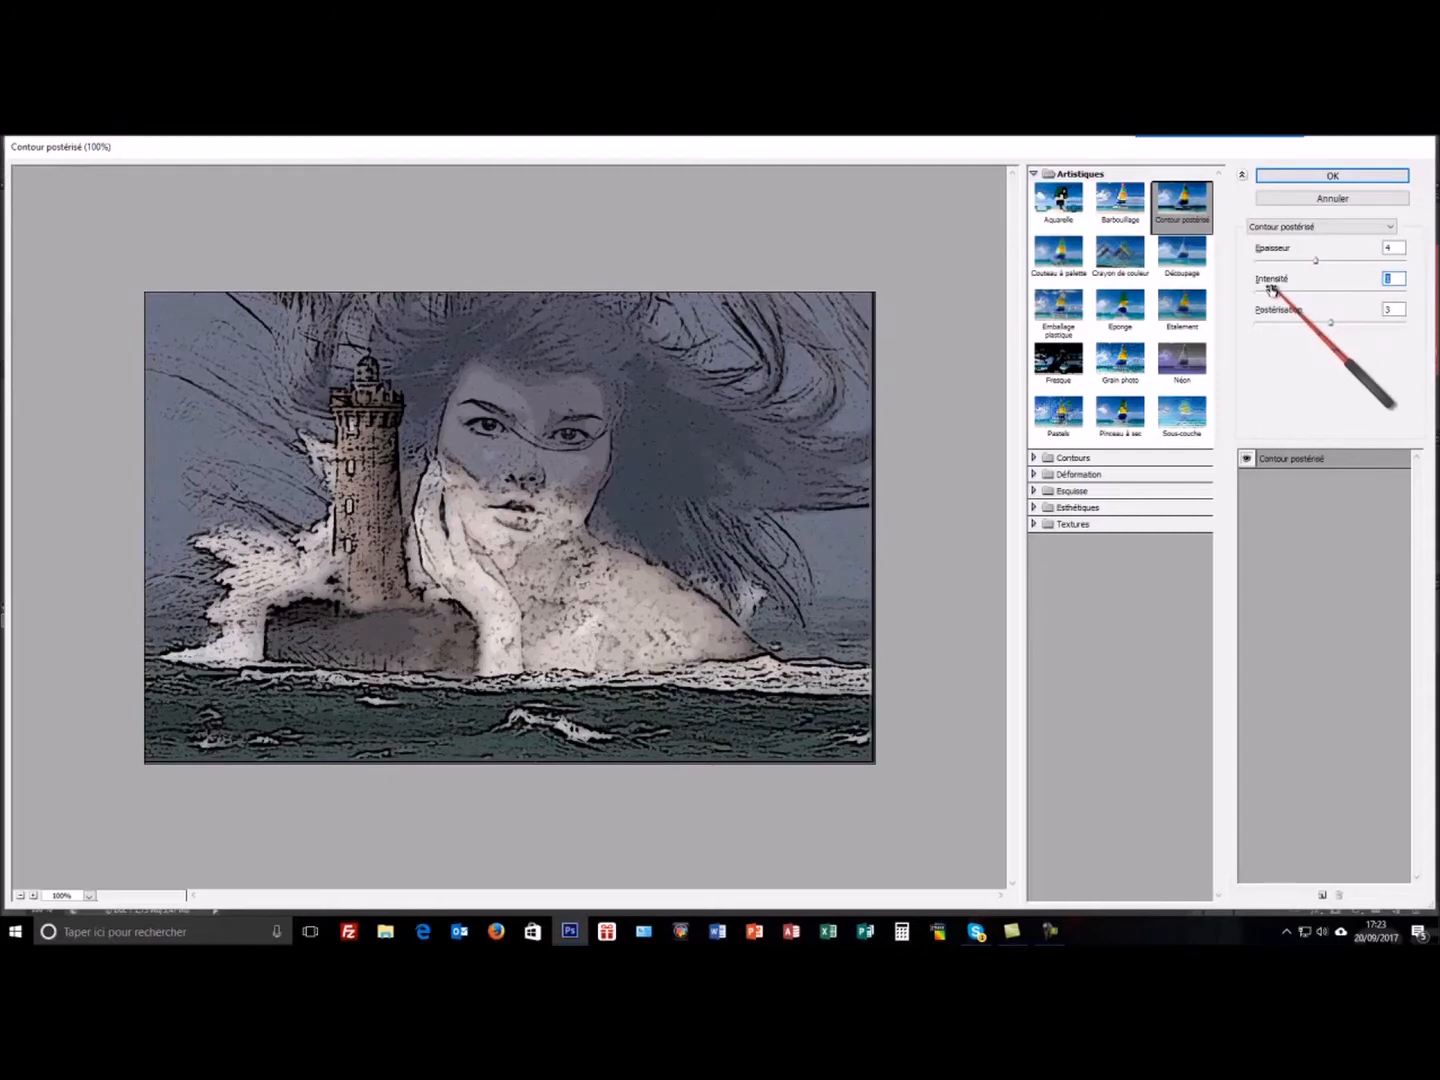
mouse_move(1317, 262)
left_mouse_down()
mouse_move(1330, 264)
mouse_move(1311, 266)
left_mouse_up()
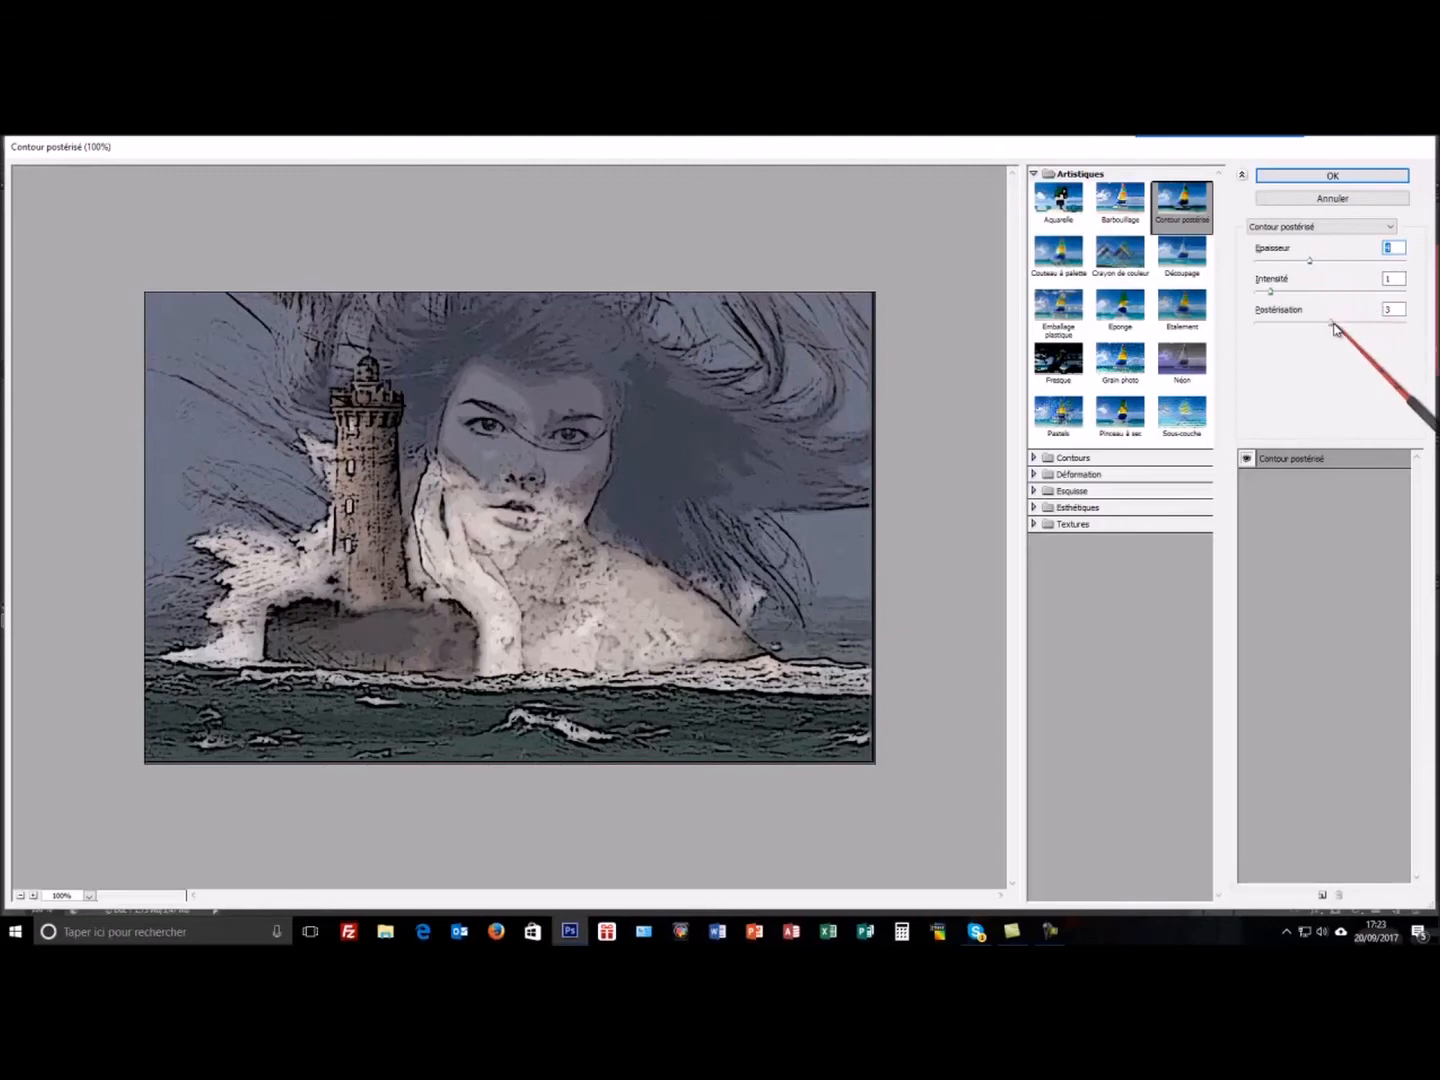
mouse_move(1332, 322)
left_mouse_down()
mouse_move(1314, 326)
mouse_move(1328, 320)
left_mouse_up()
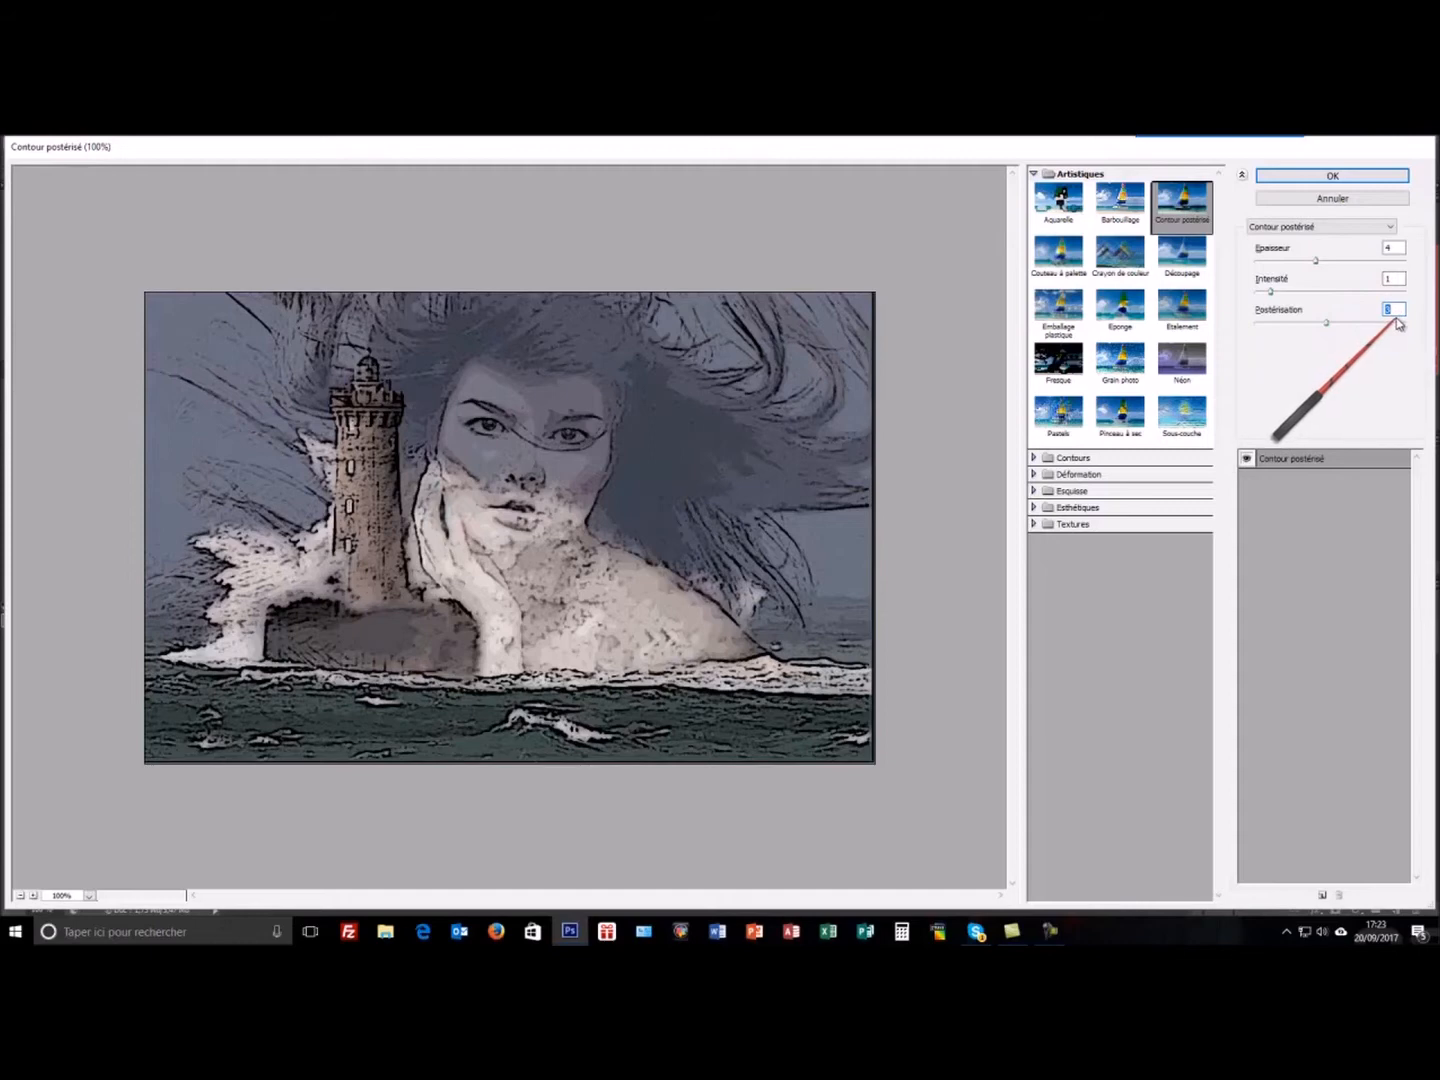
left_click(1346, 178)
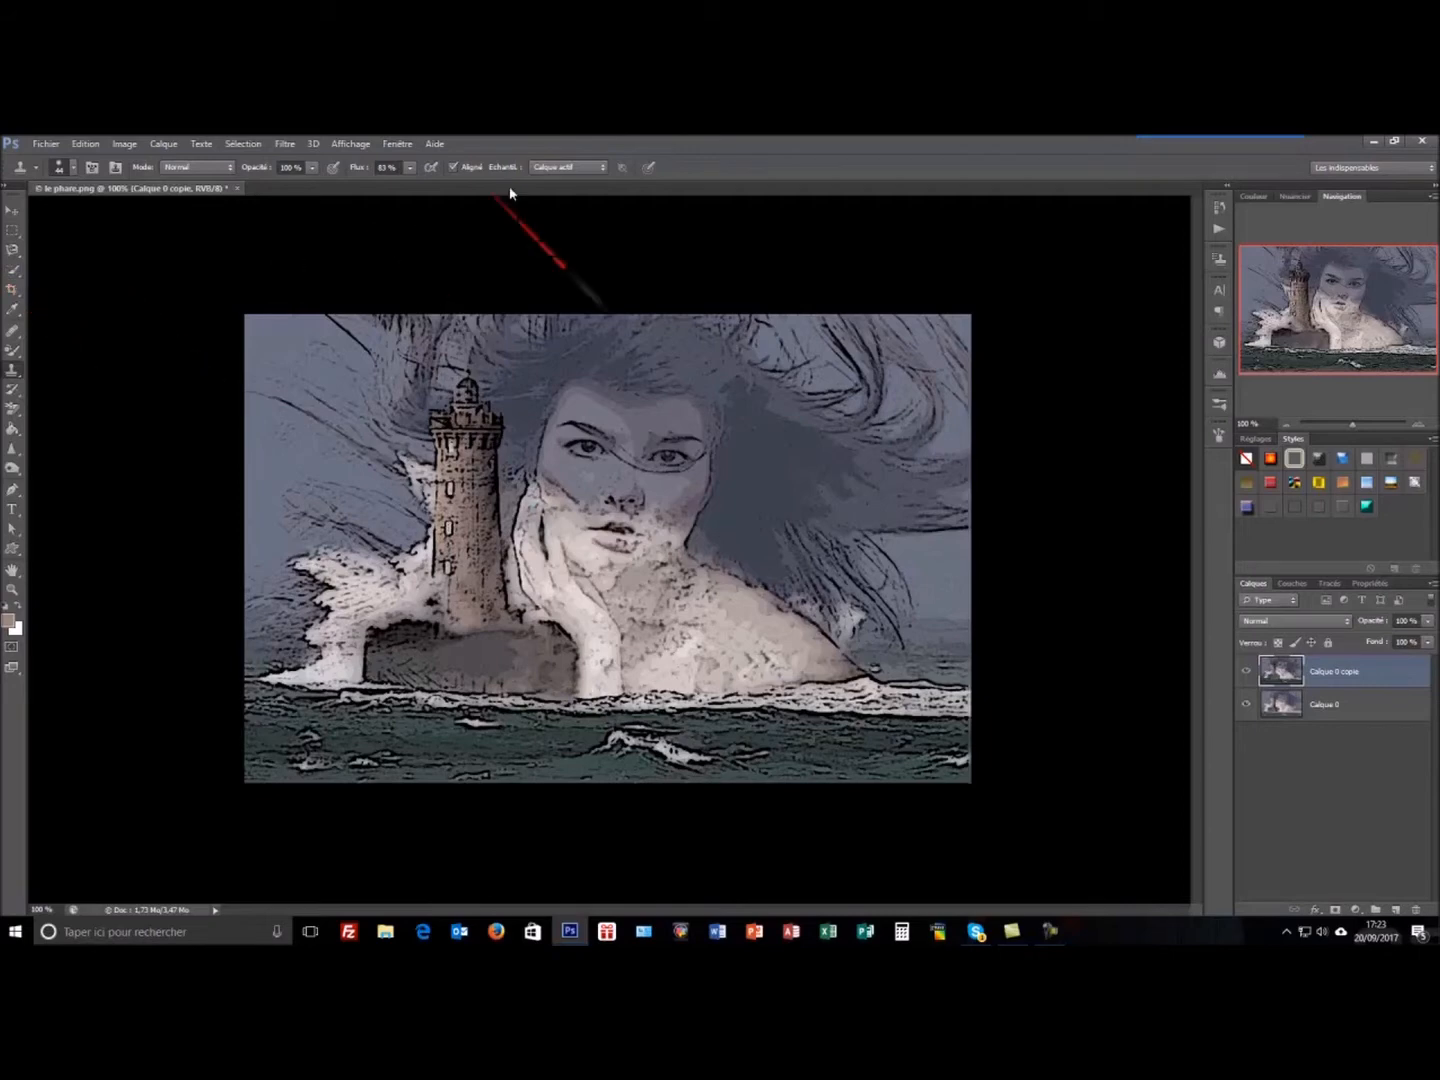
Run the wooden frame action (Cadre en bois) on the image, accepting its minimum 100-pixel size requirement
left_click(398, 144)
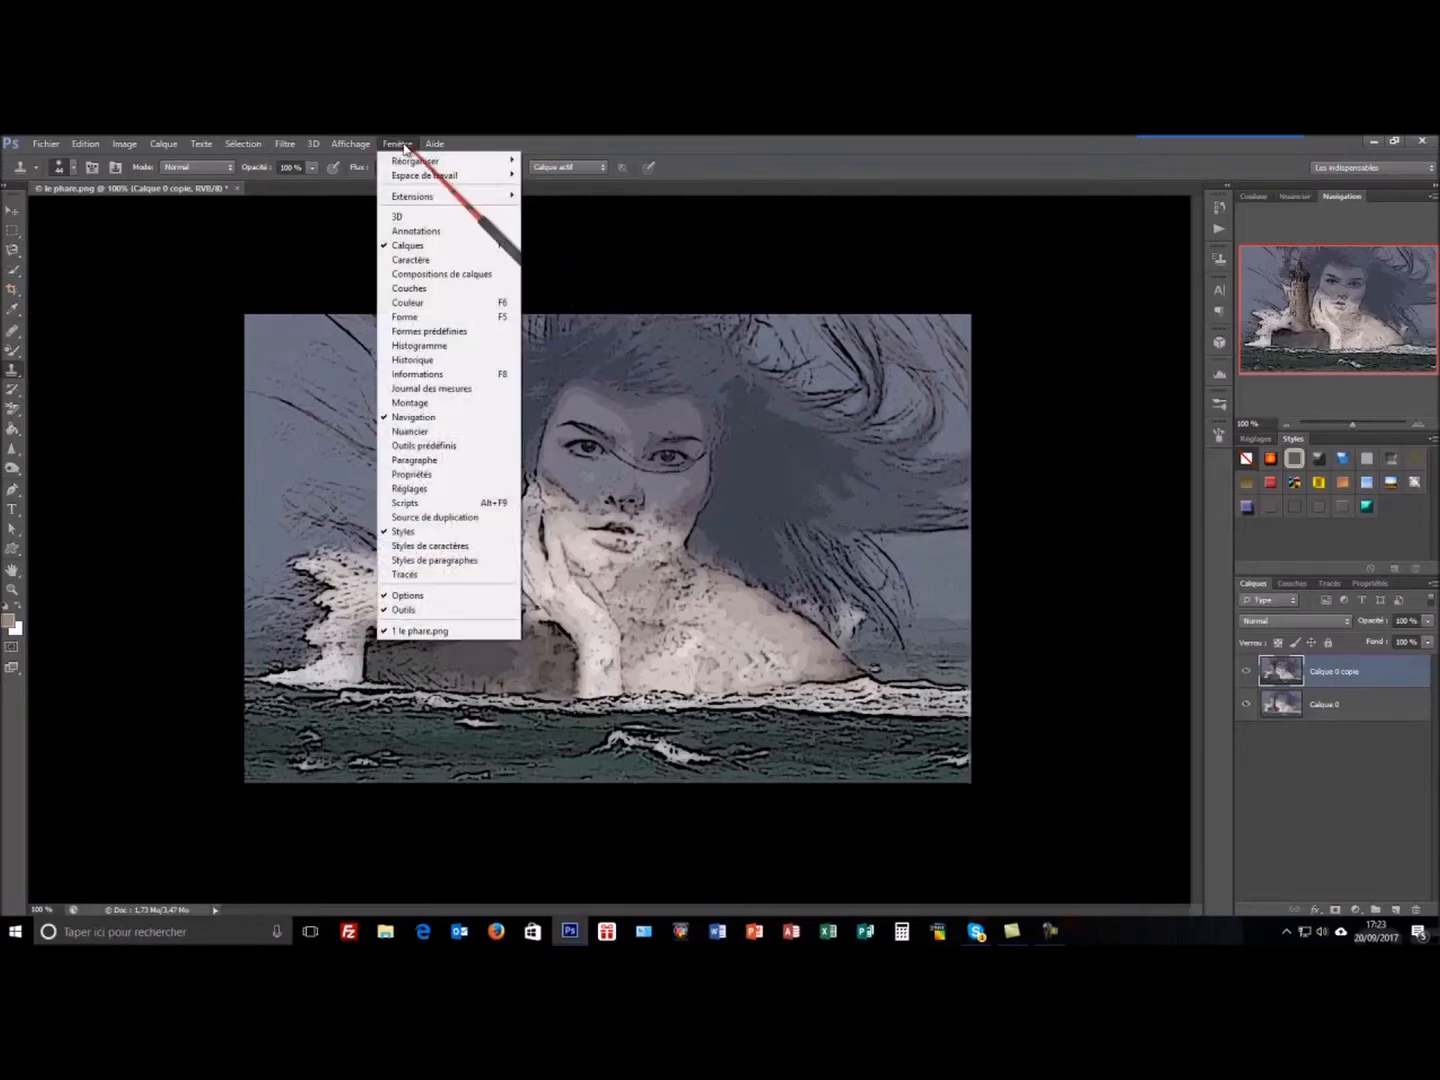
left_click(428, 503)
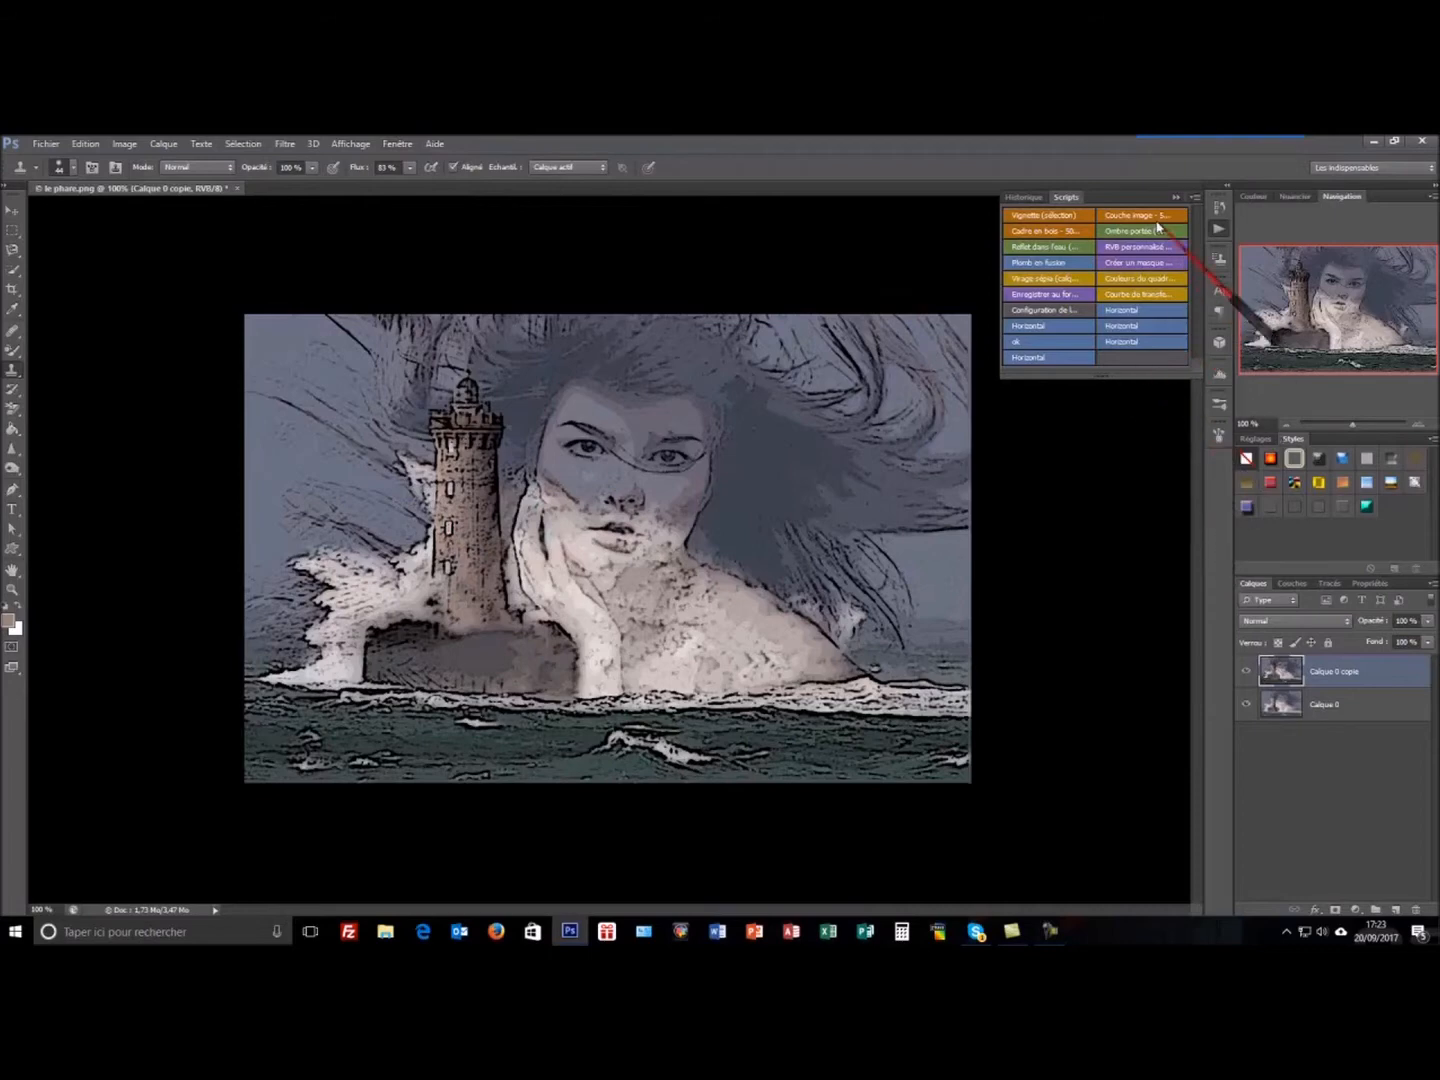
left_click(1068, 236)
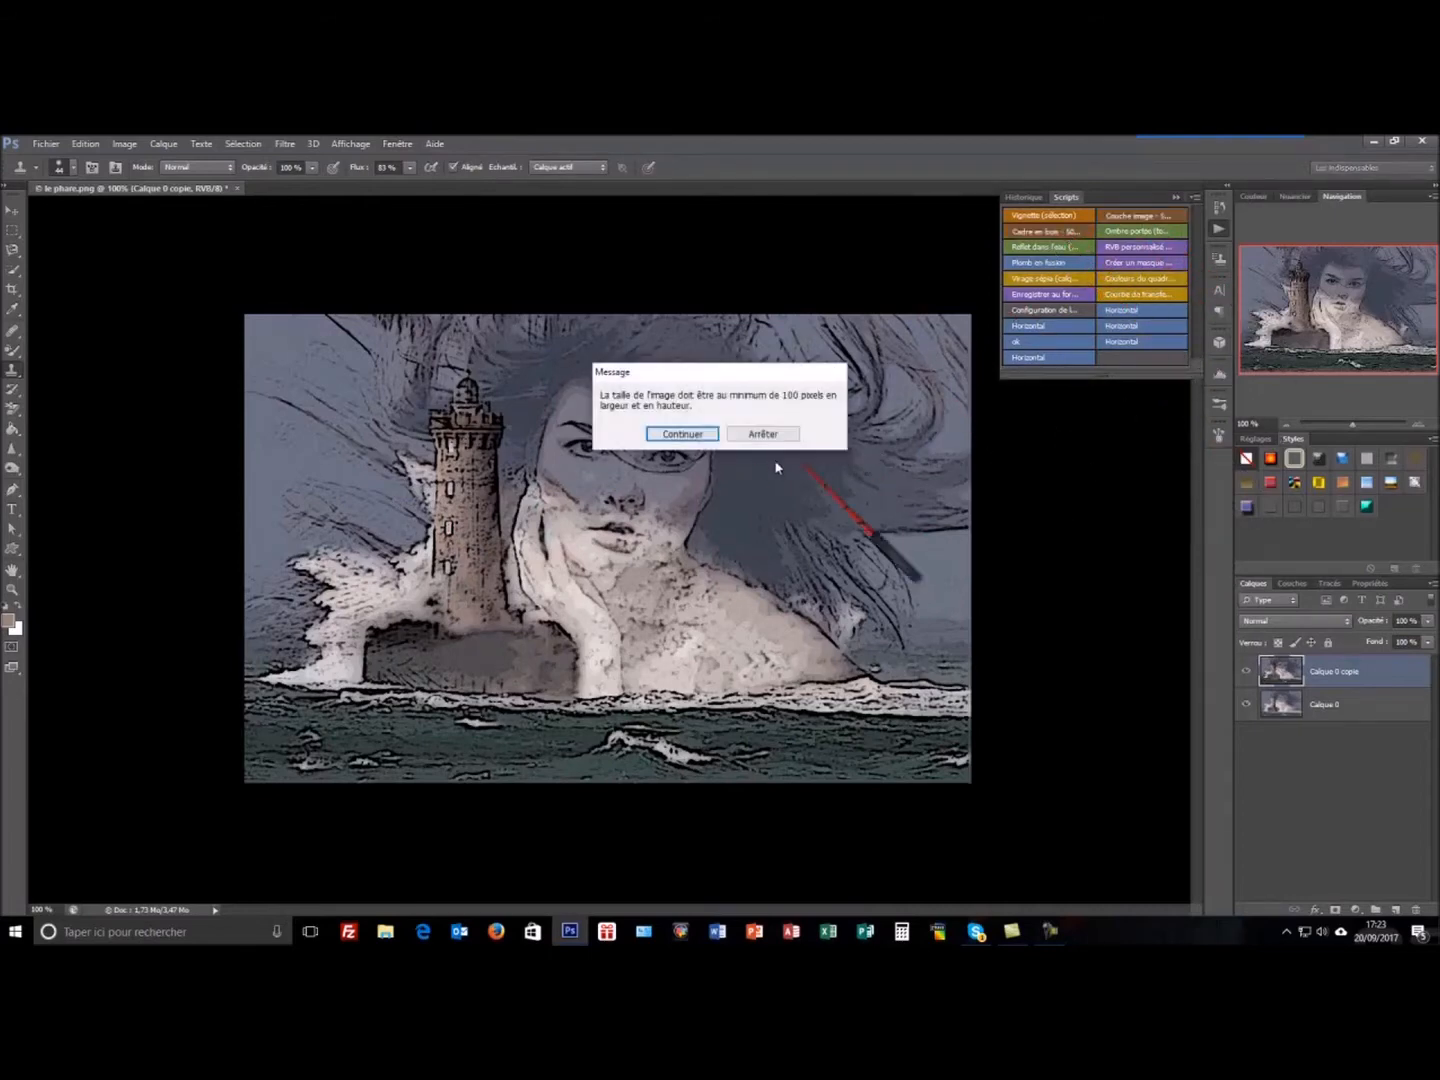
left_click(702, 437)
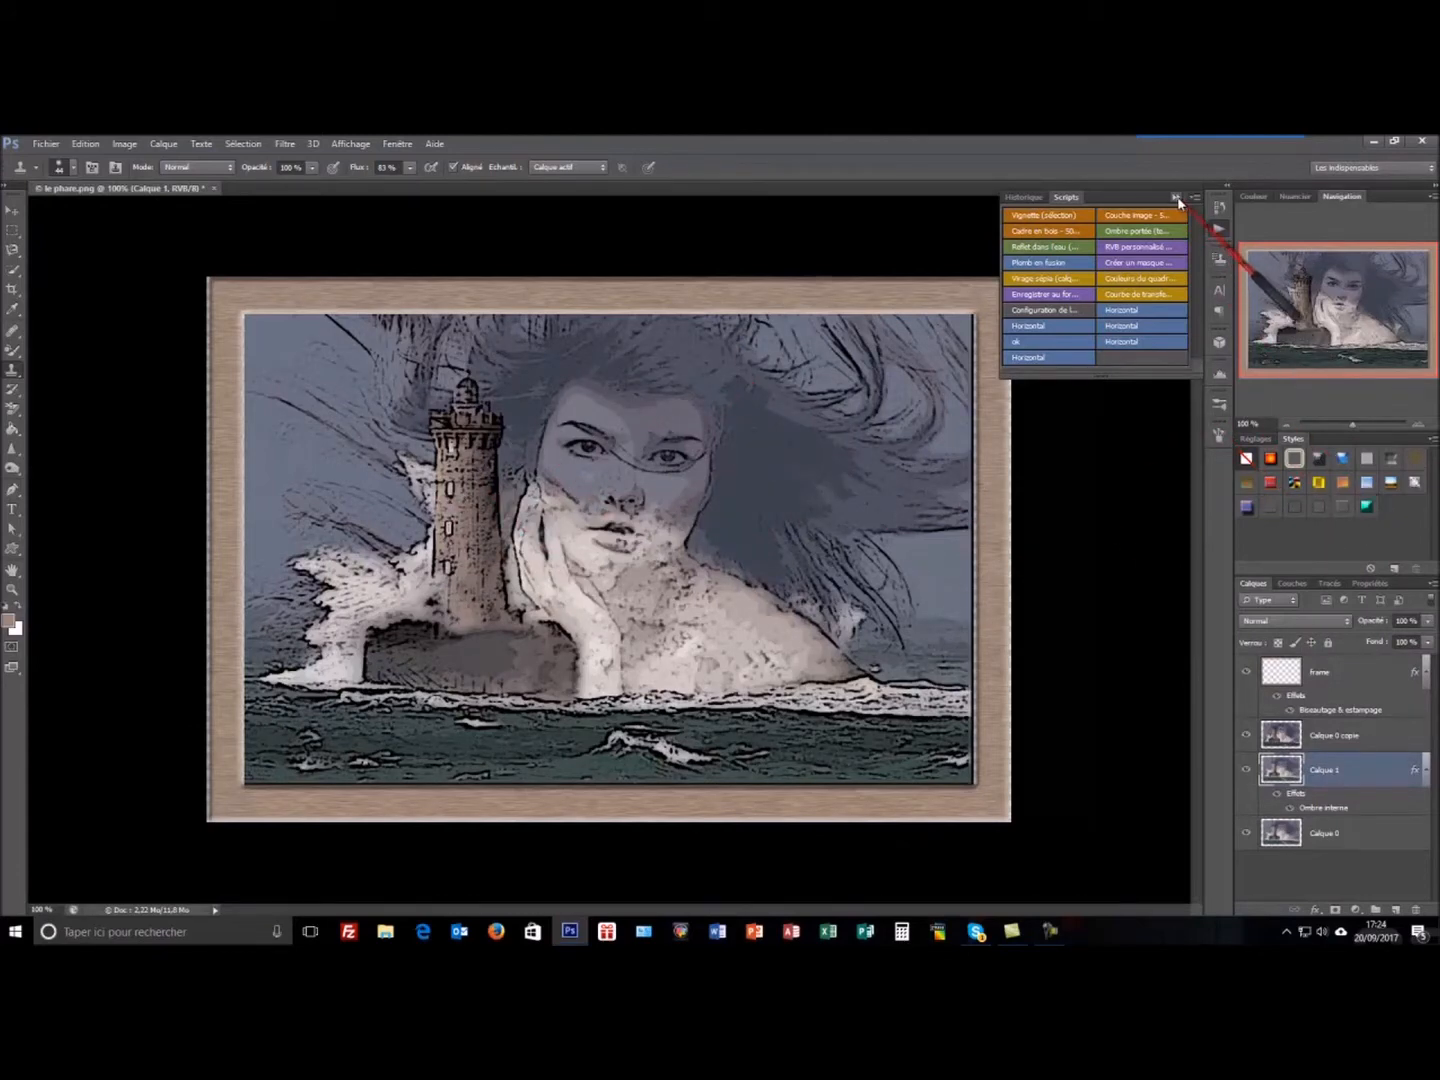
Detach and collapse the Historique and Scripts group, and dock it again beneath the other collapsed icons
left_click_drag(1123, 204, 1181, 464)
left_click(1242, 450)
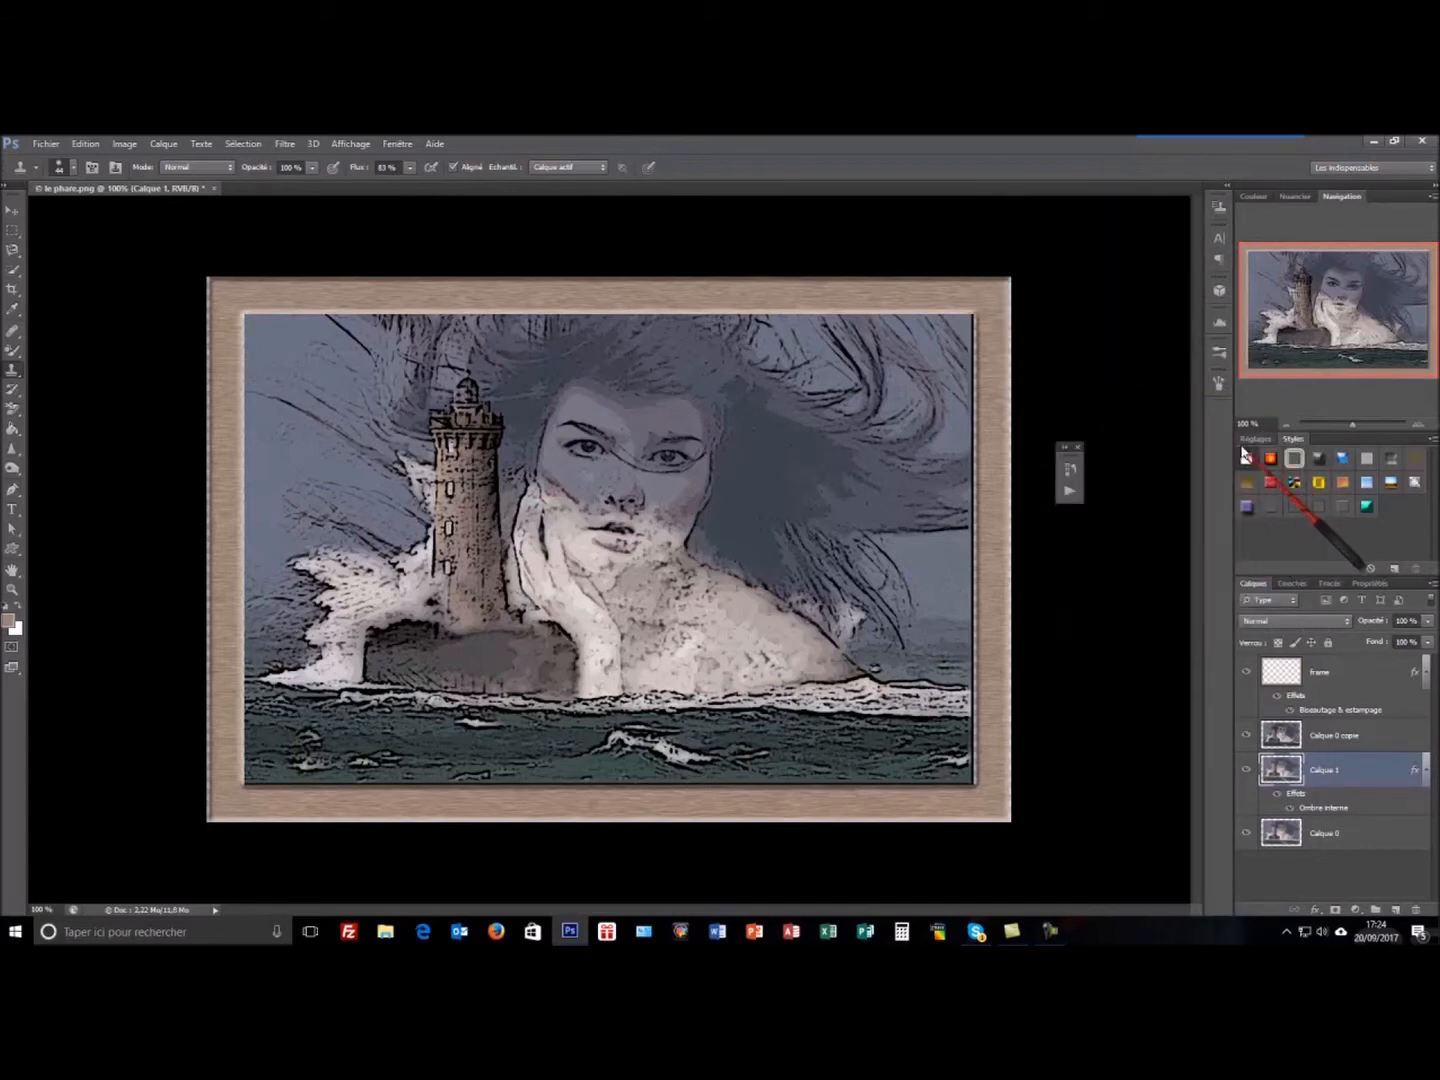
left_click_drag(1081, 459, 1217, 419)
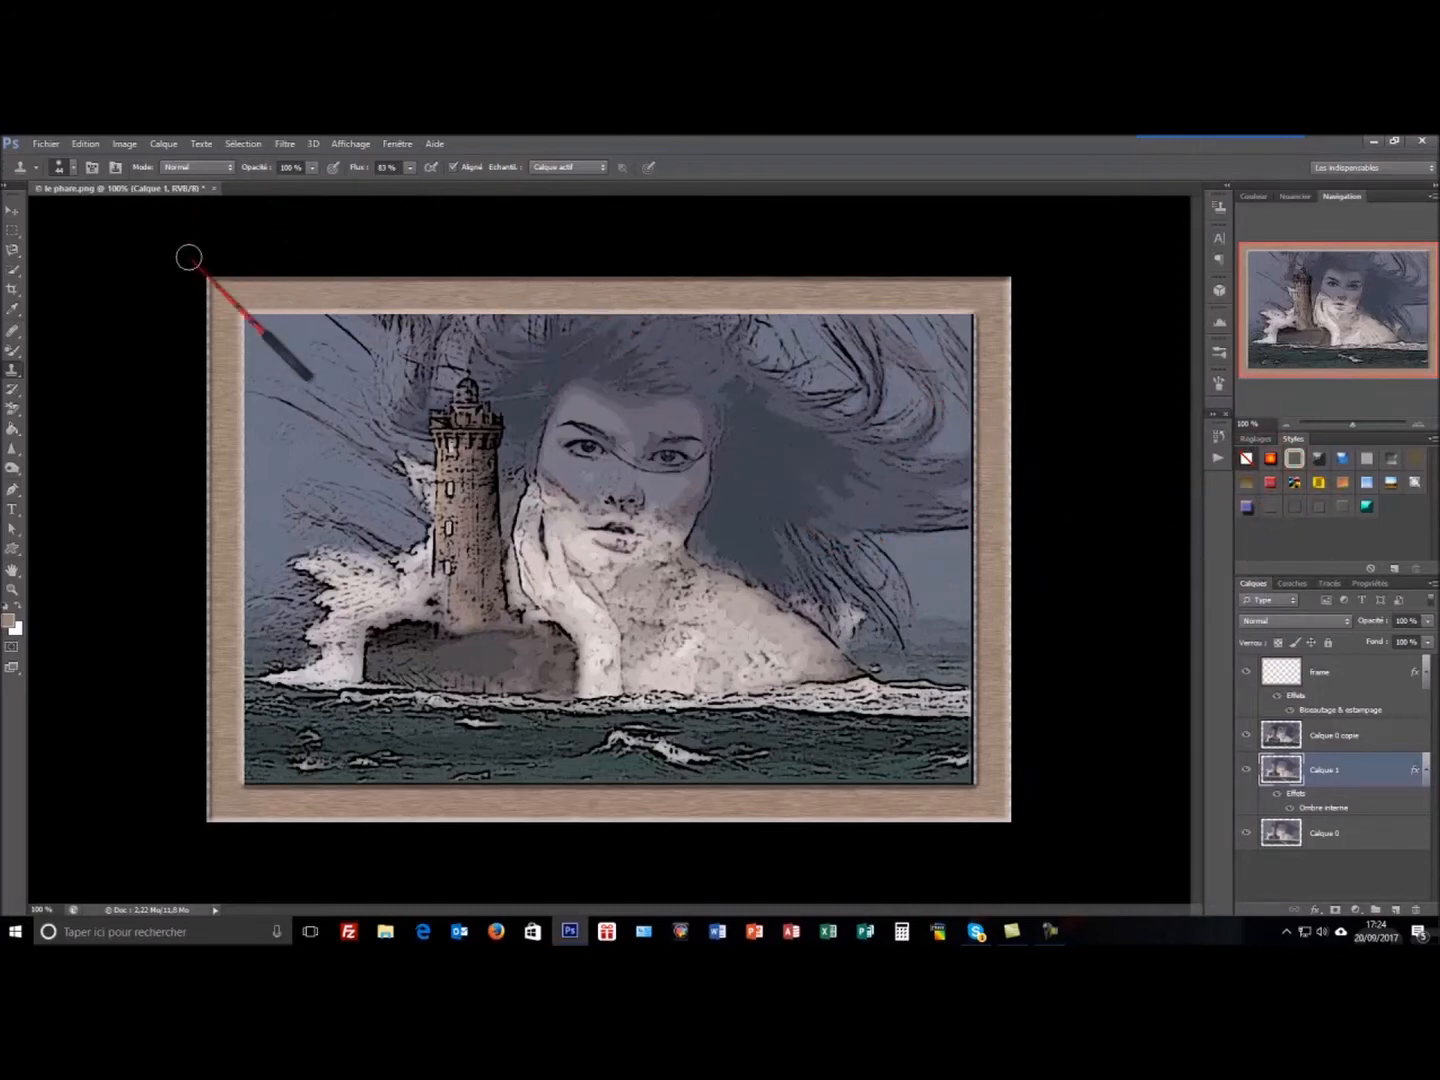
Select the whole framed image with a rectangular marquee and convert the selection to a 10-pixel border
left_click(12, 232)
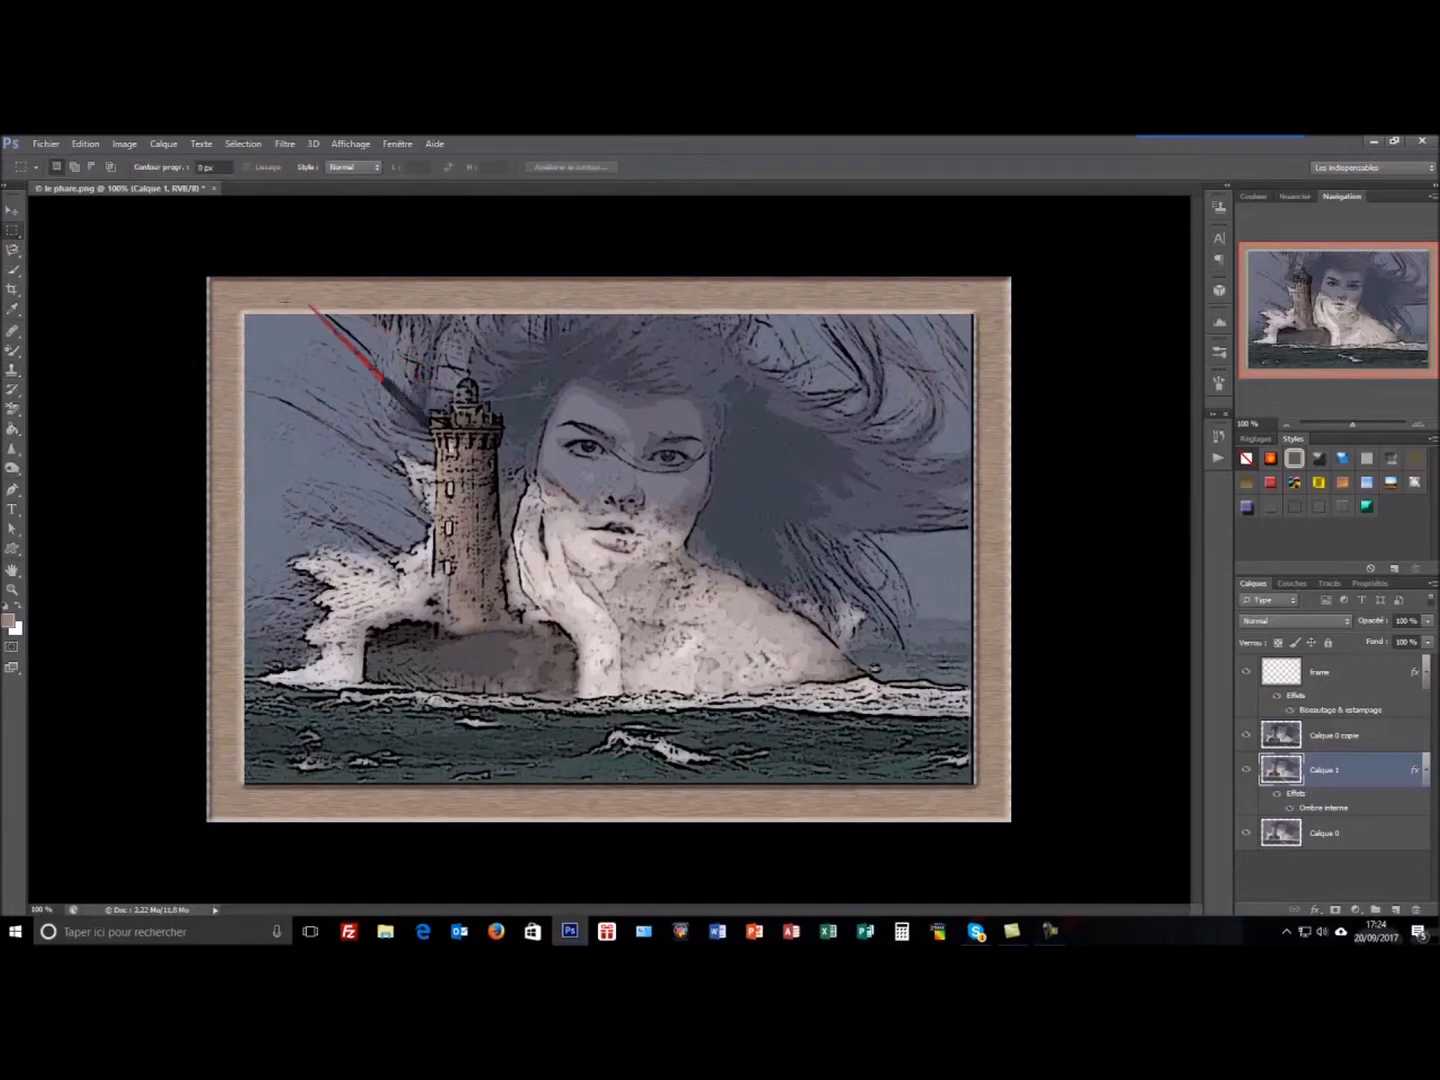
left_click_drag(207, 279, 1019, 822)
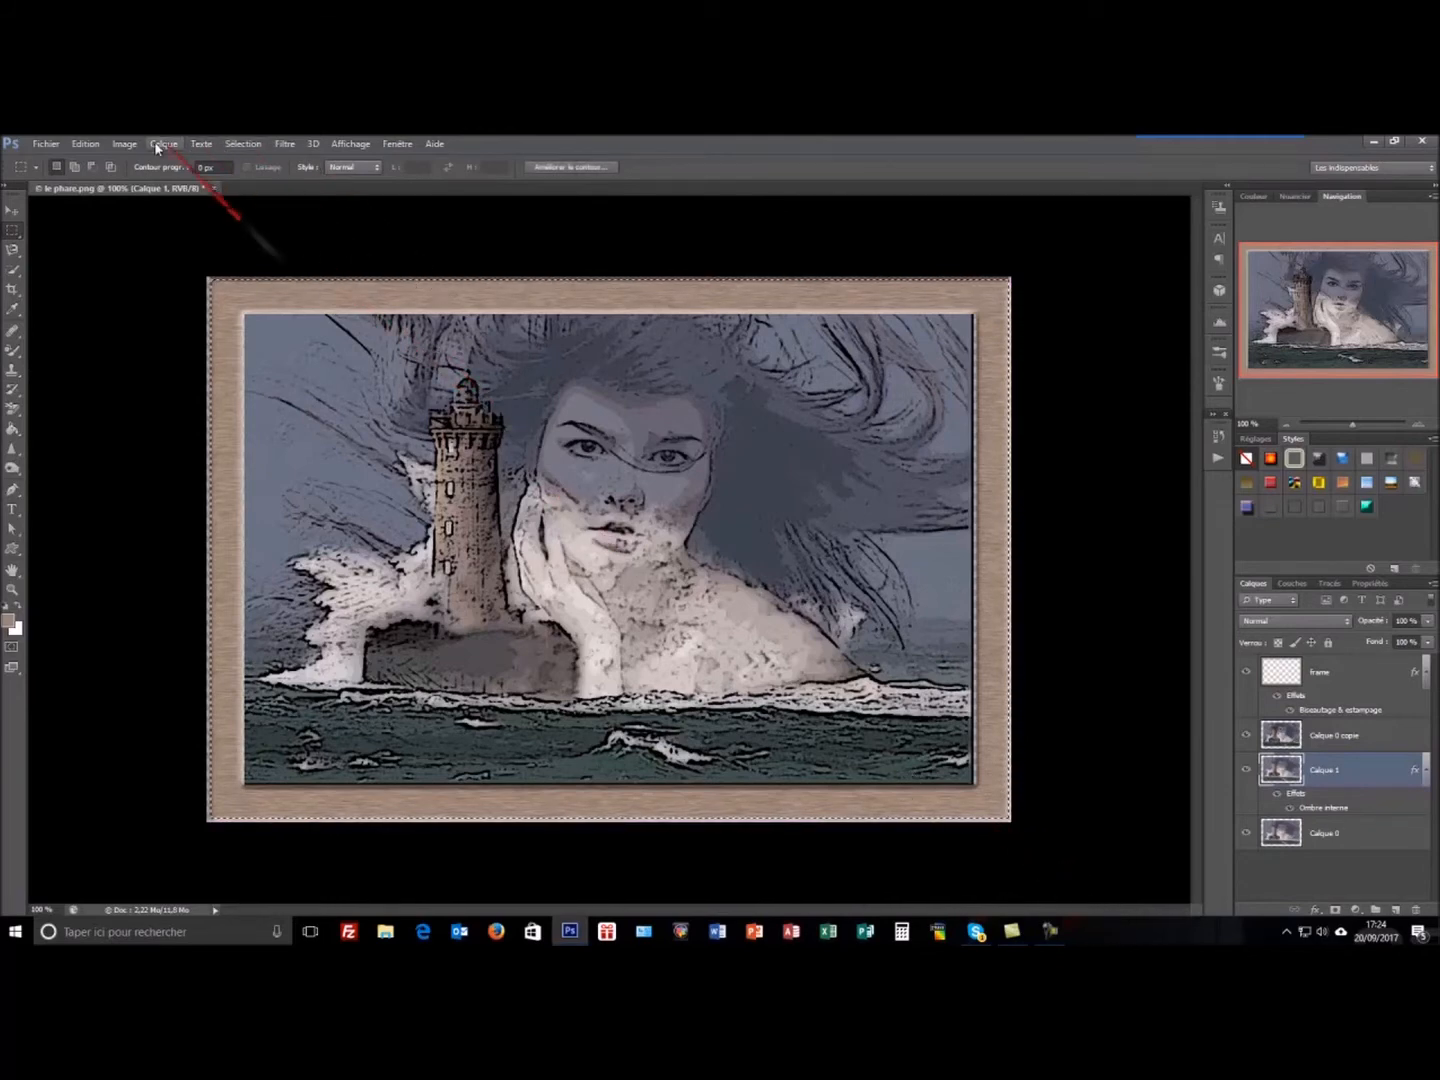
left_click(242, 146)
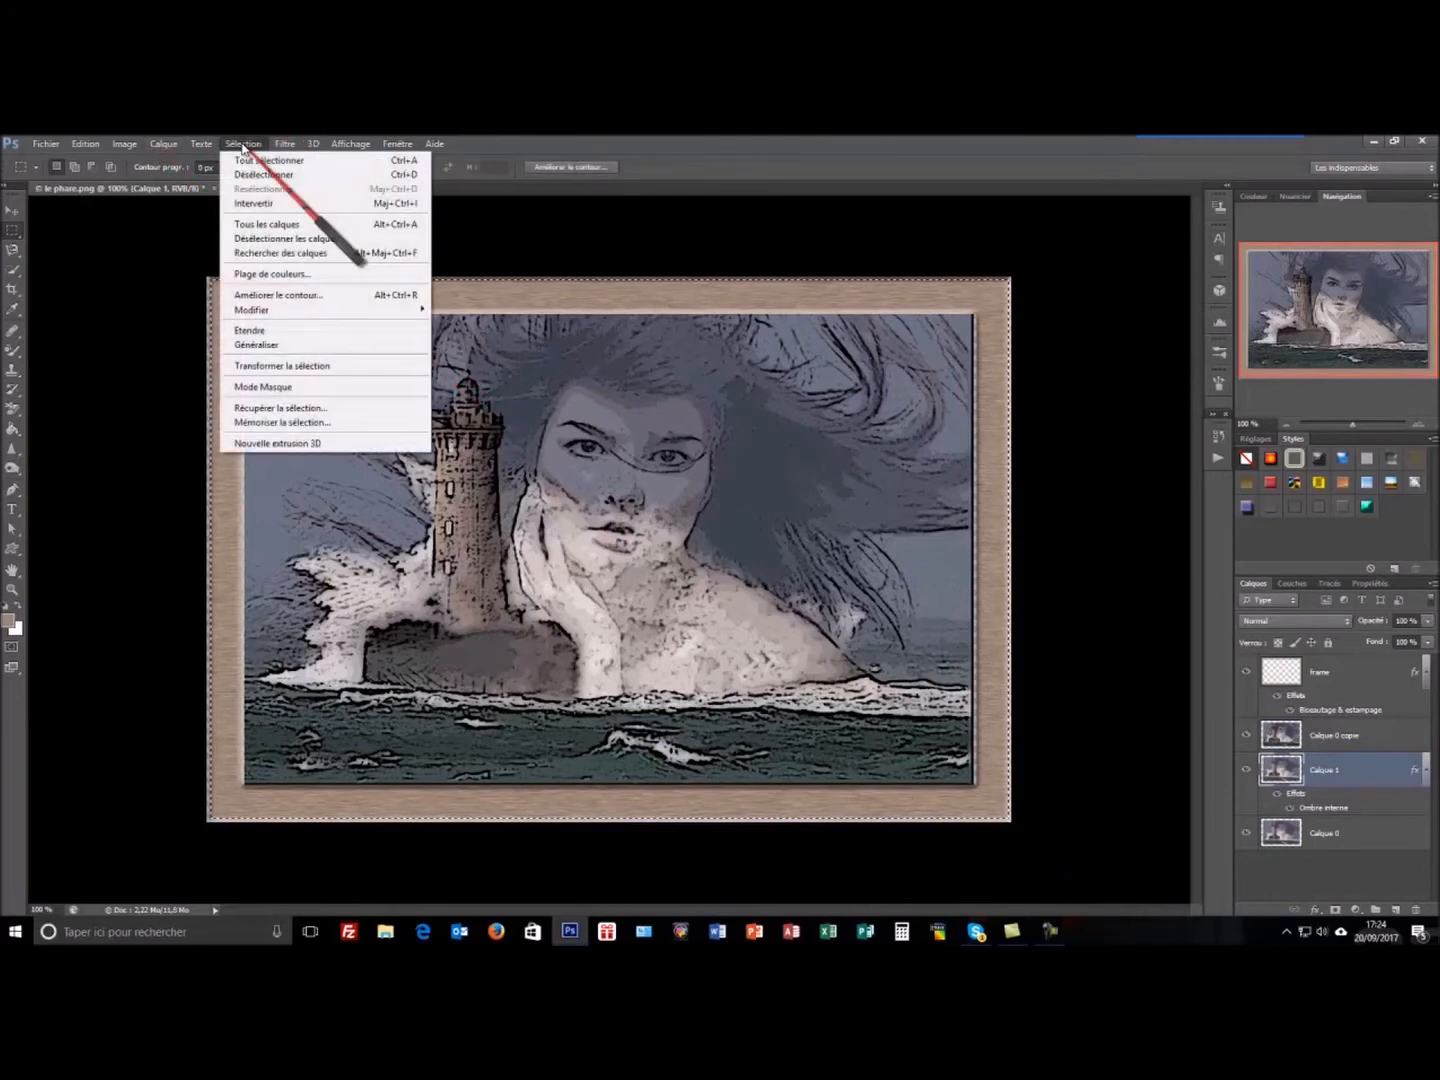
mouse_move(270, 313)
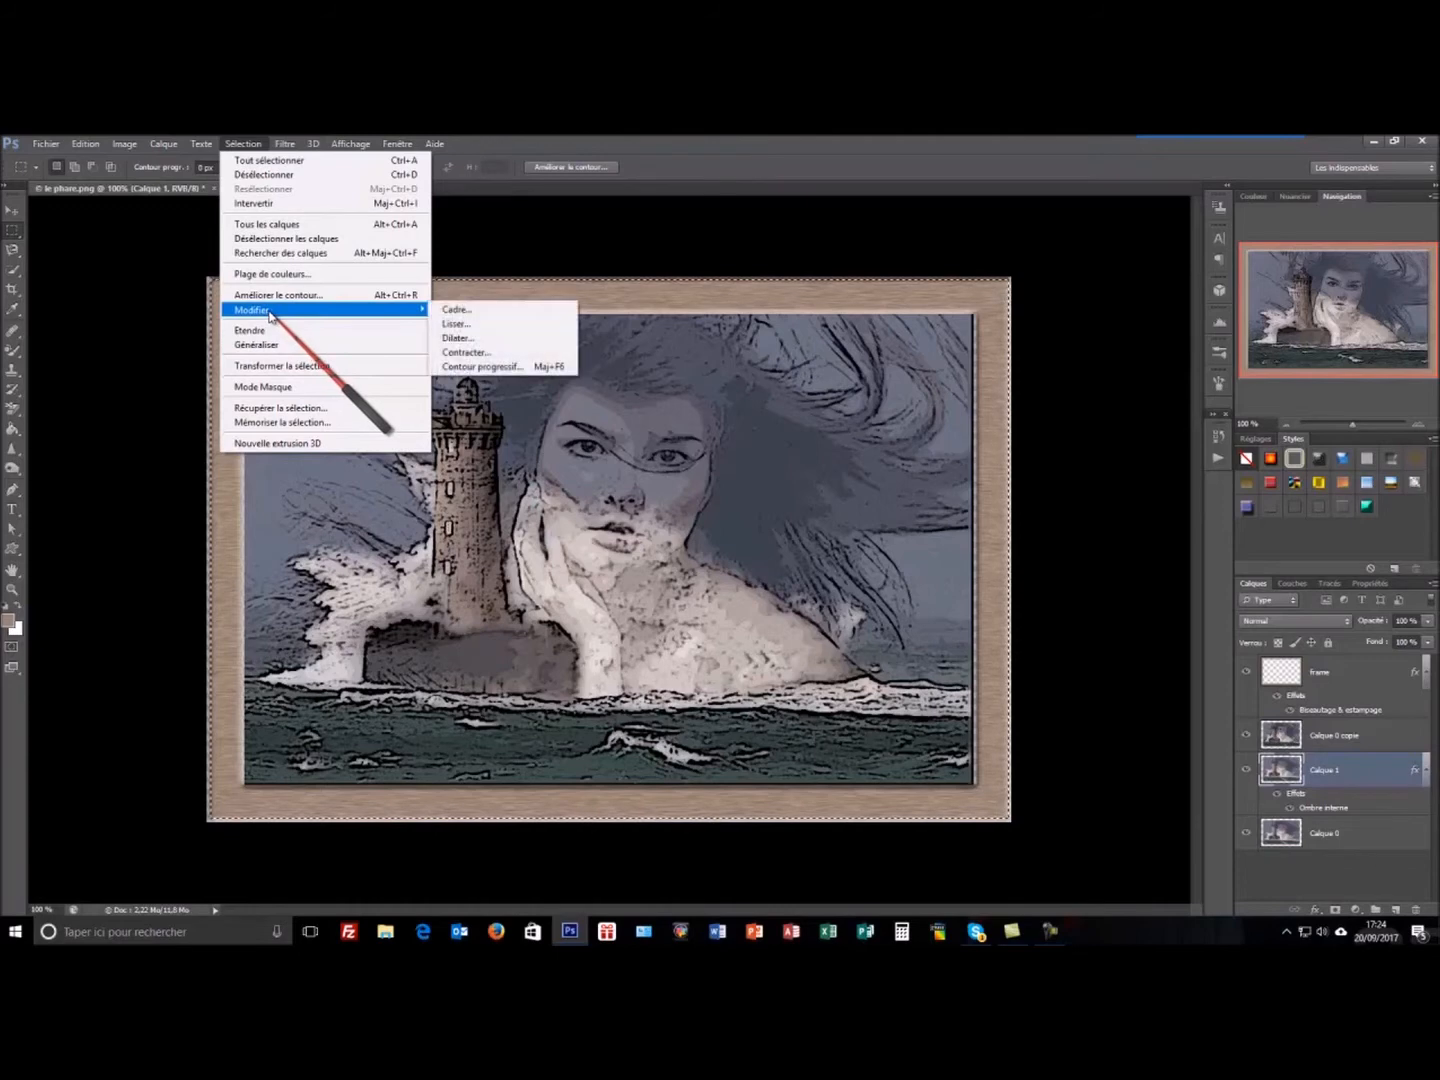
left_click(465, 312)
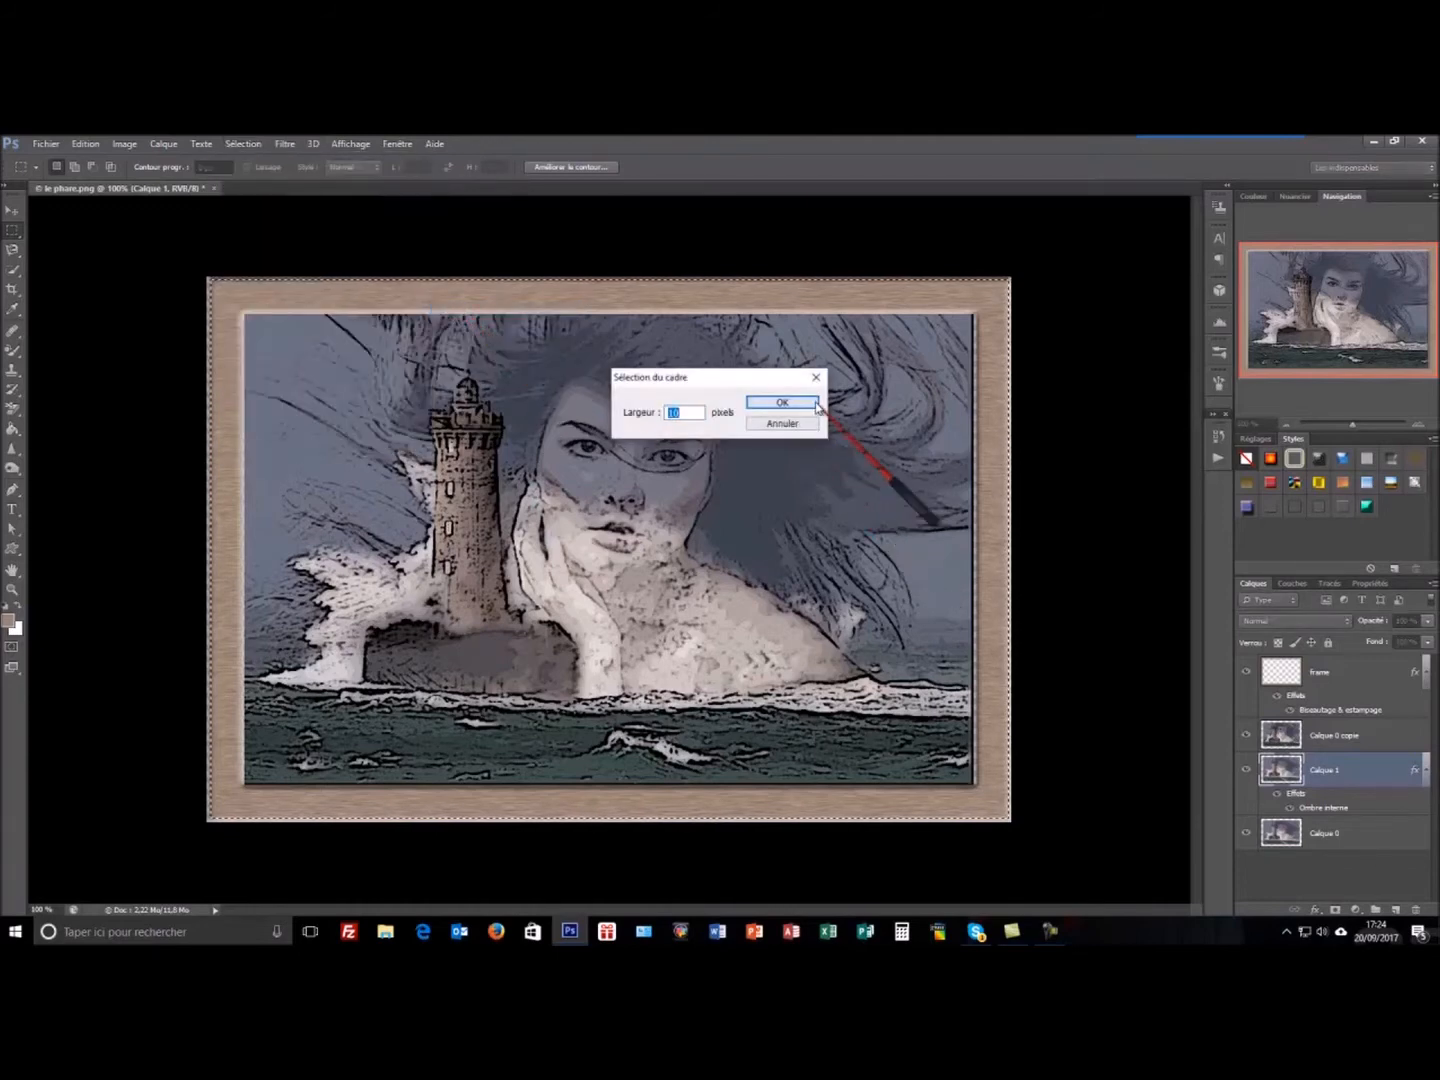
left_click(782, 402)
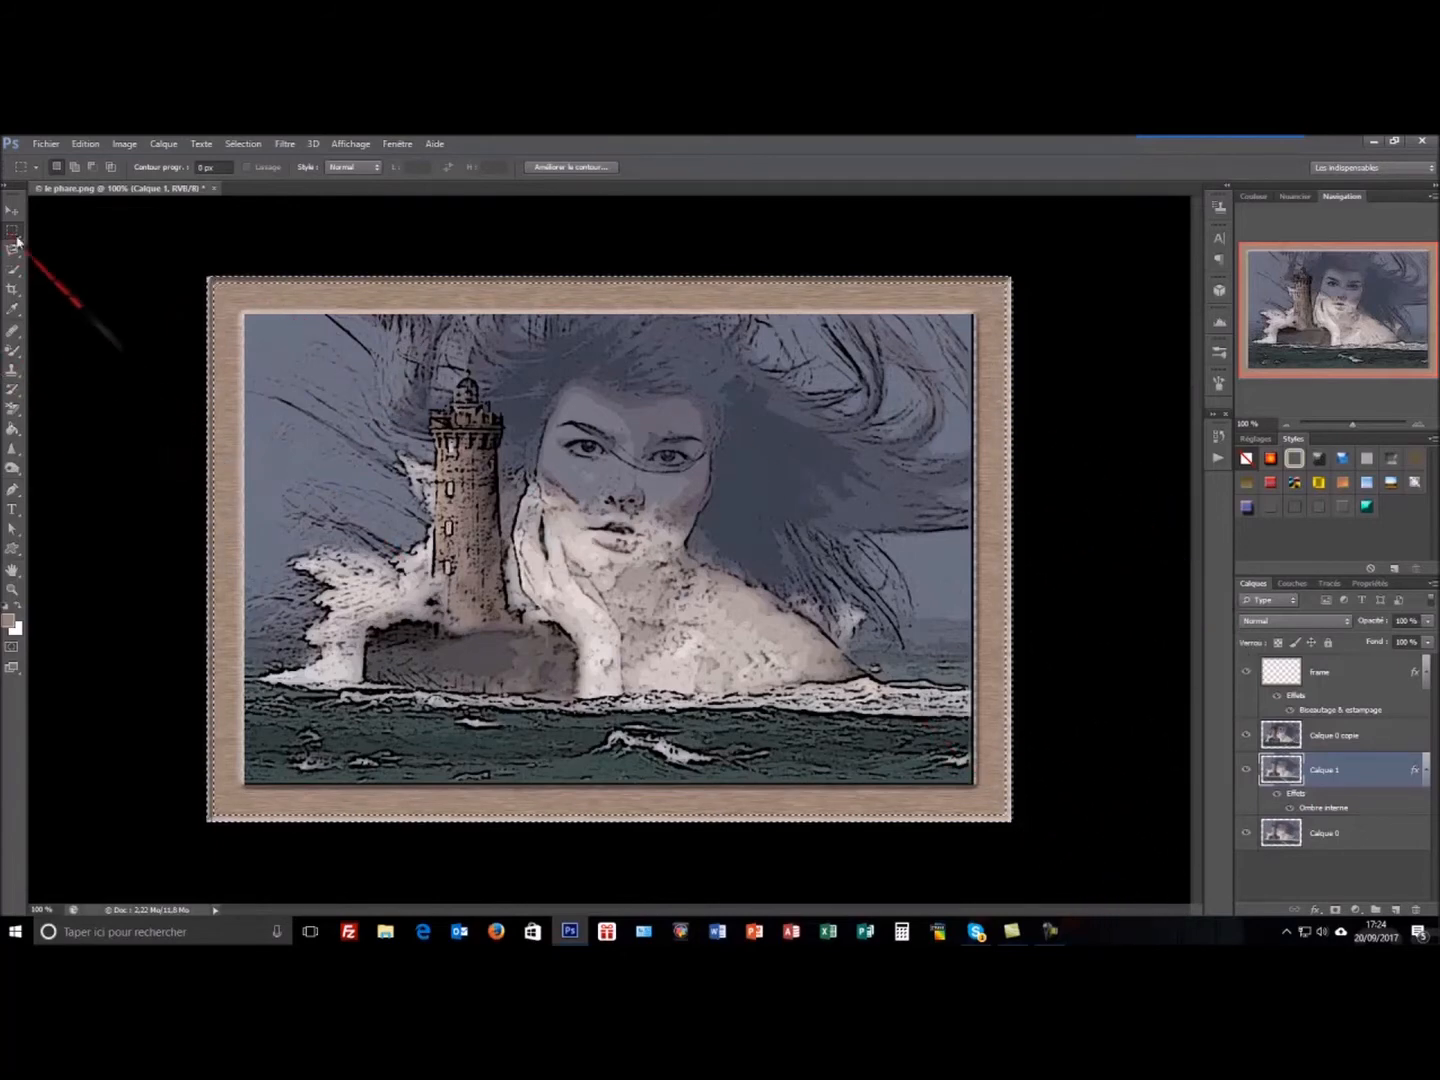
Fill the border selection on Calque 1 with a custom pattern in Normal mode at 100% opacity, and deselect it
left_click(81, 144)
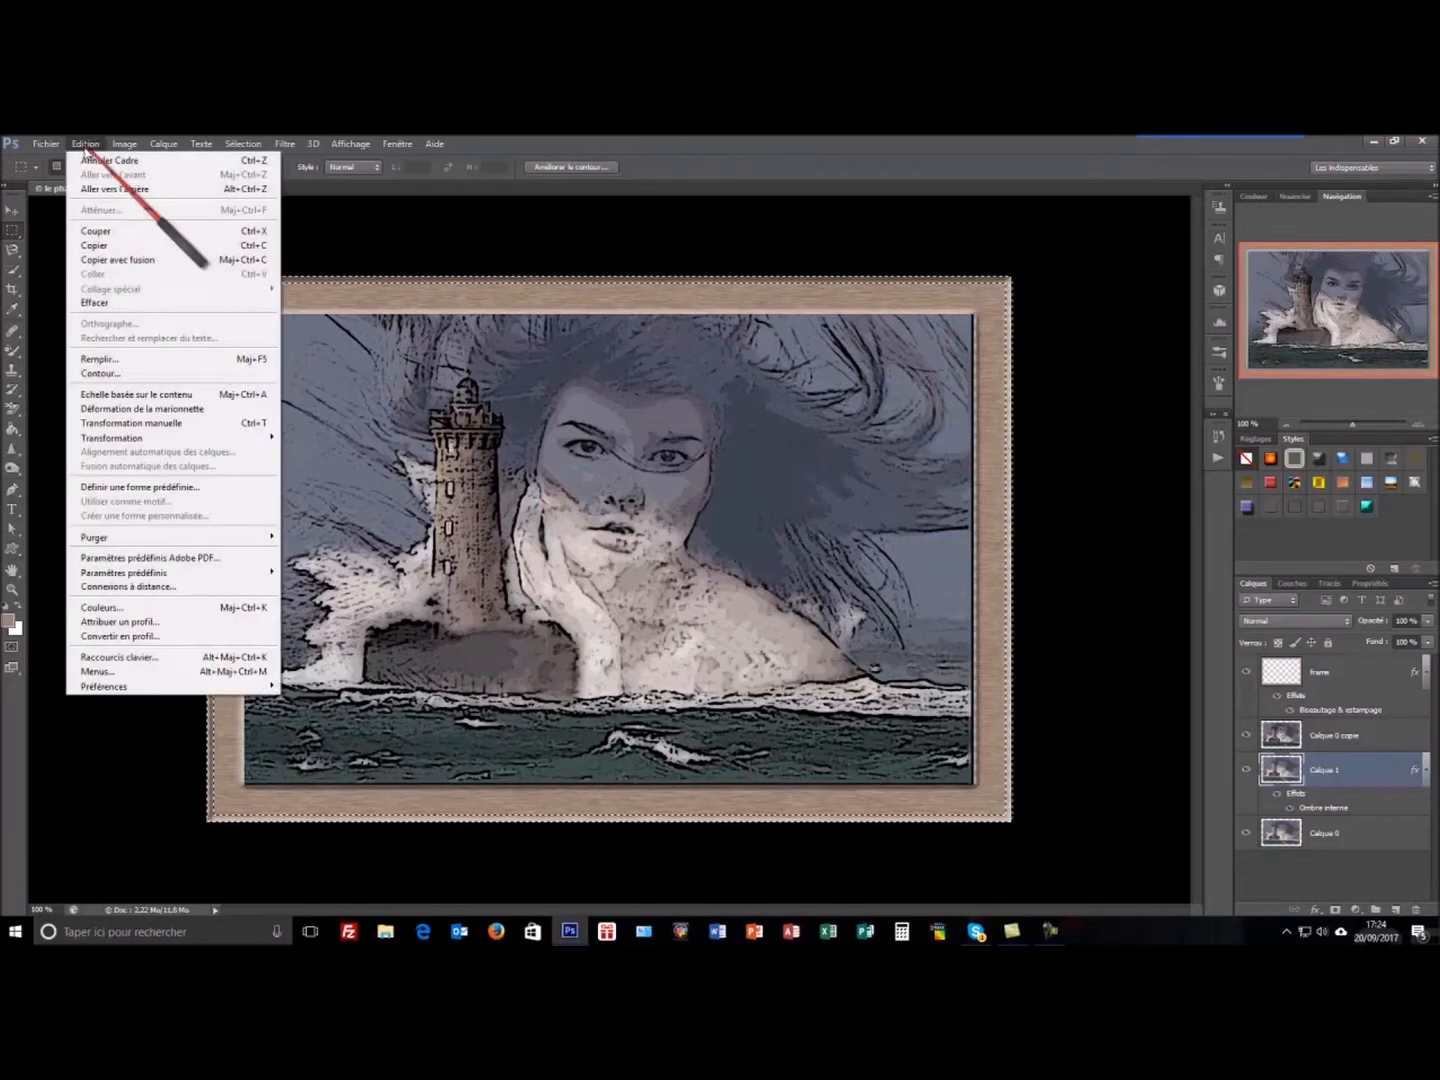
left_click(116, 362)
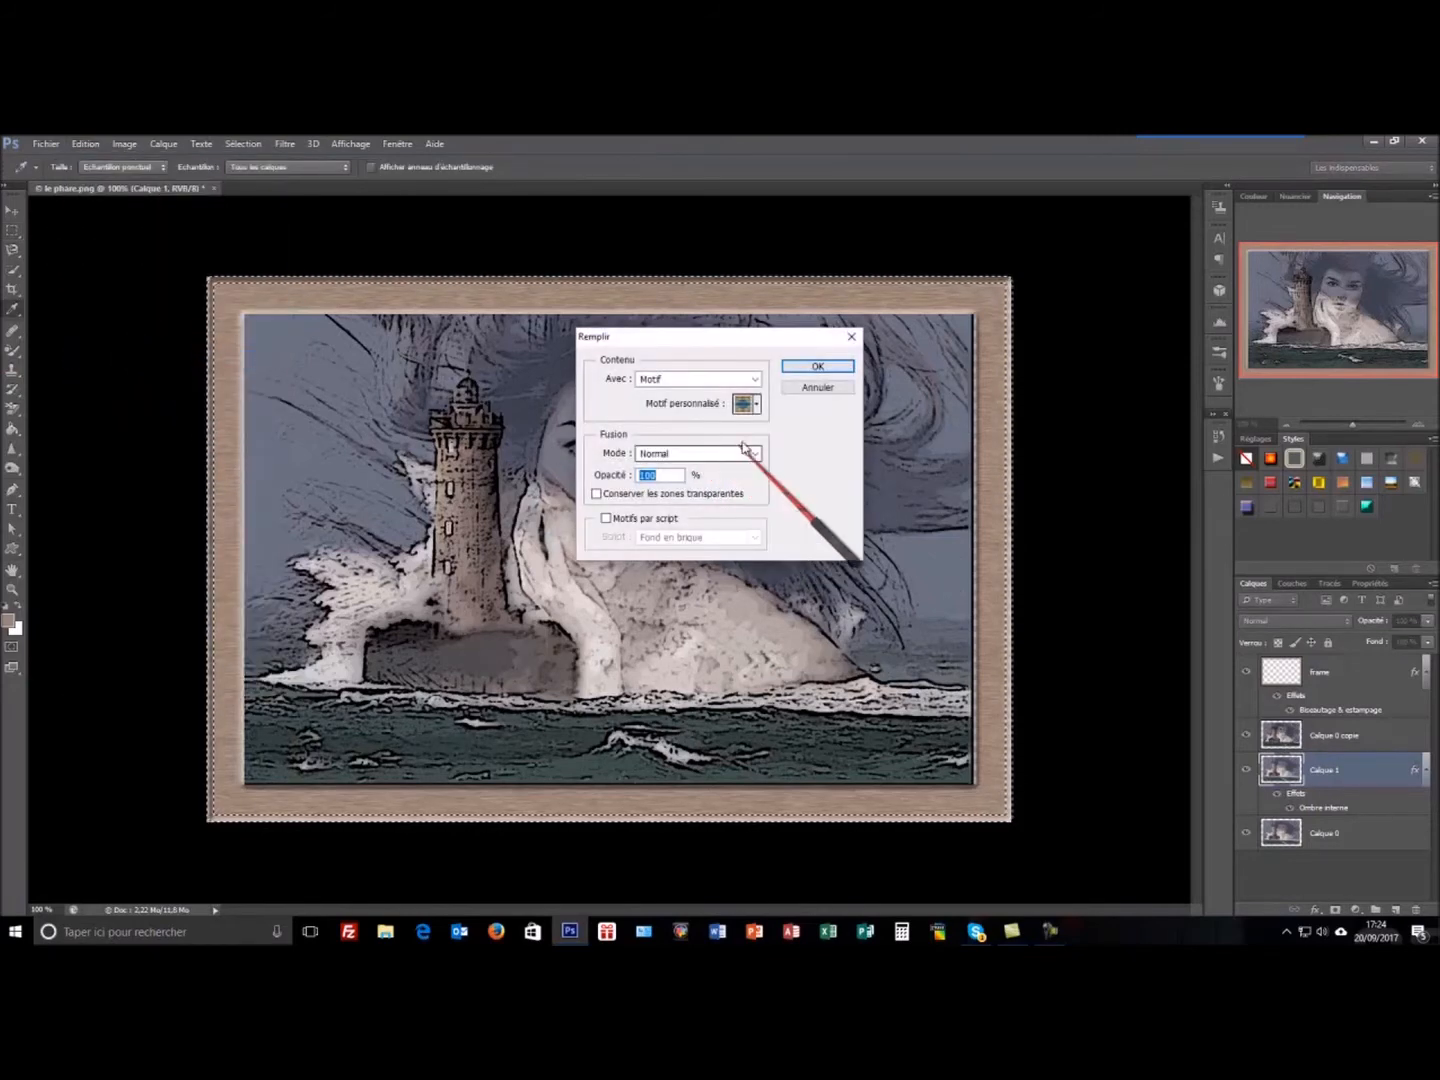
left_click(818, 366)
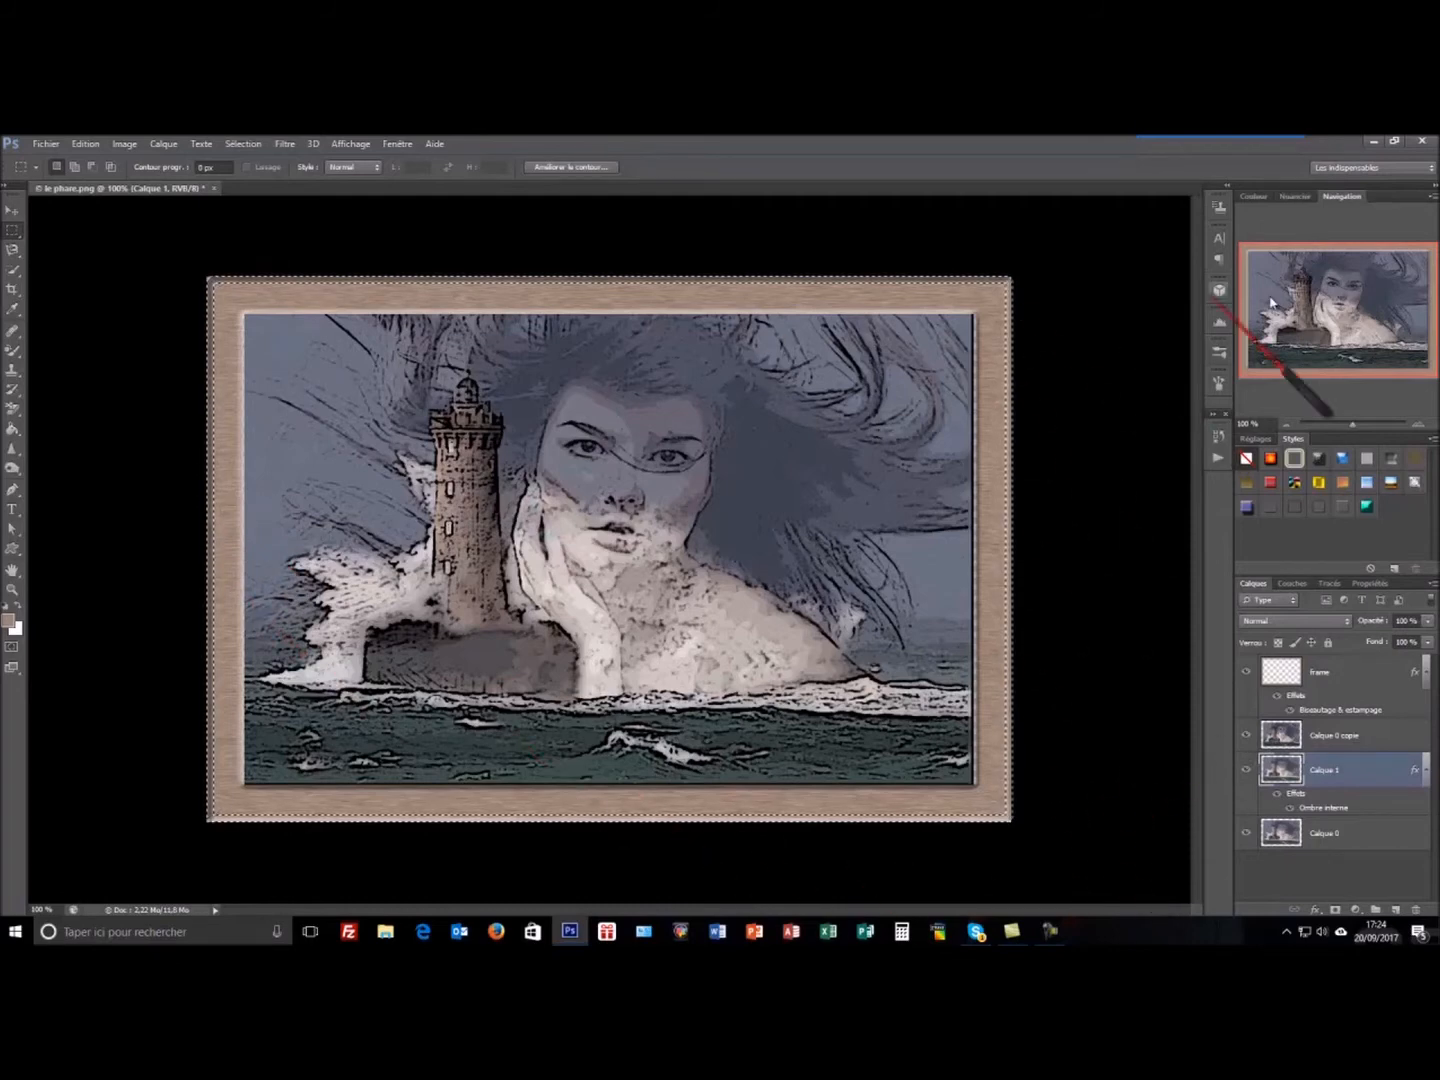
key("ctrl+d")
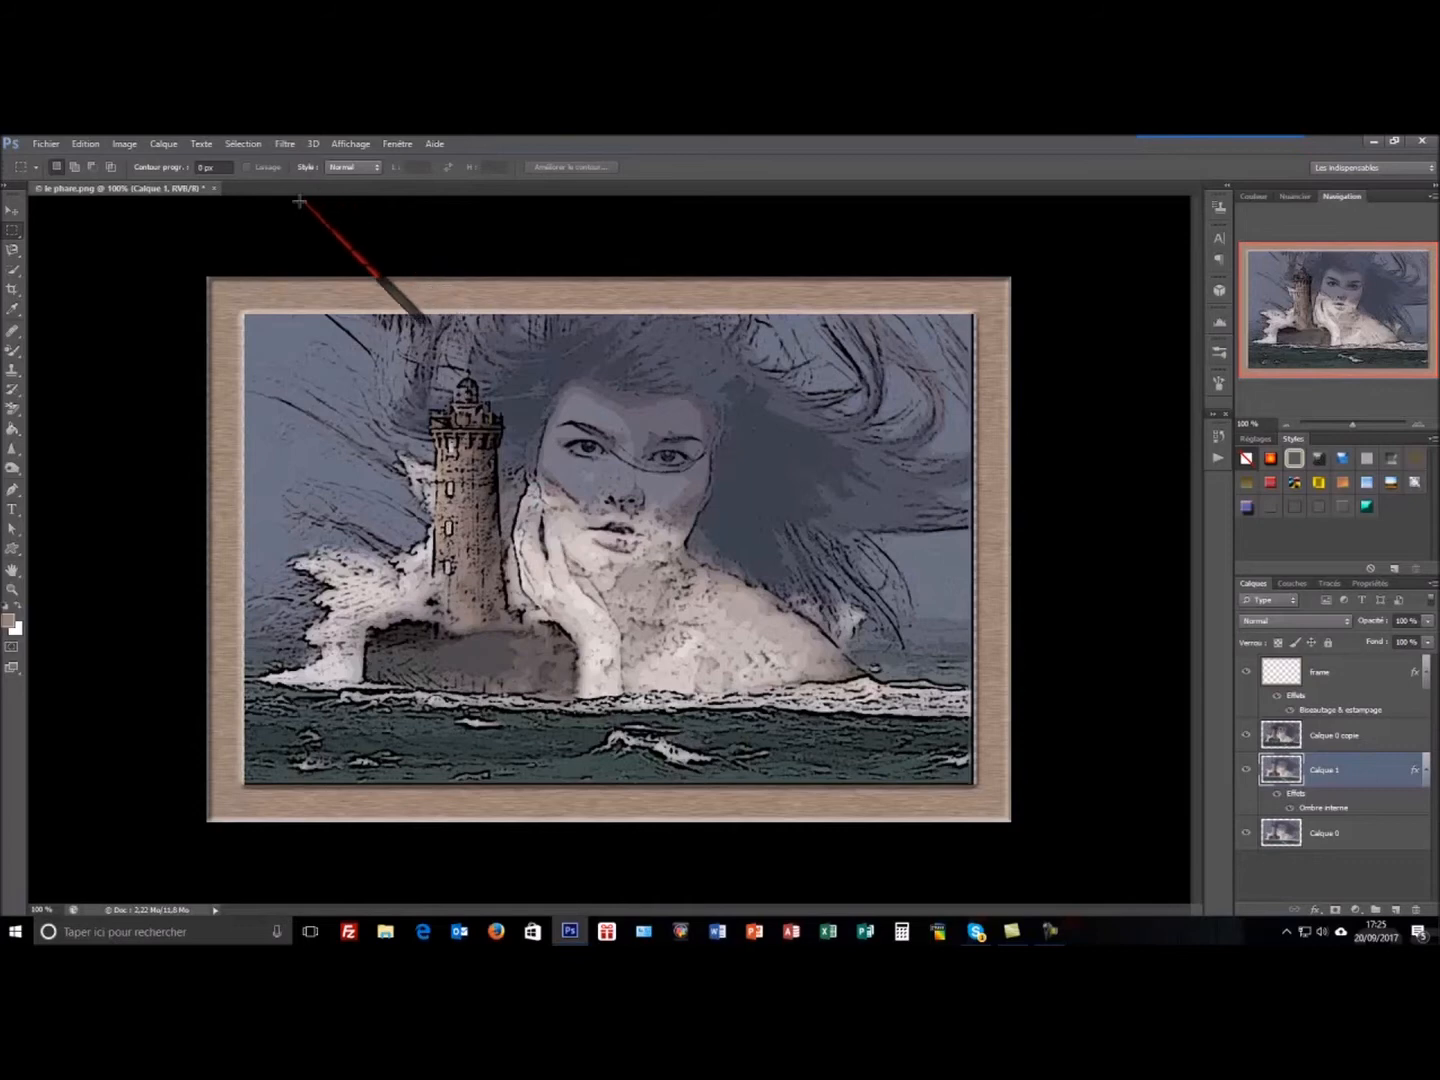
Insert the custom signature shape at 100 × 100 px, drawn from its centre, in the sea near the picture's lower right corner
left_click(13, 548)
left_click(583, 168)
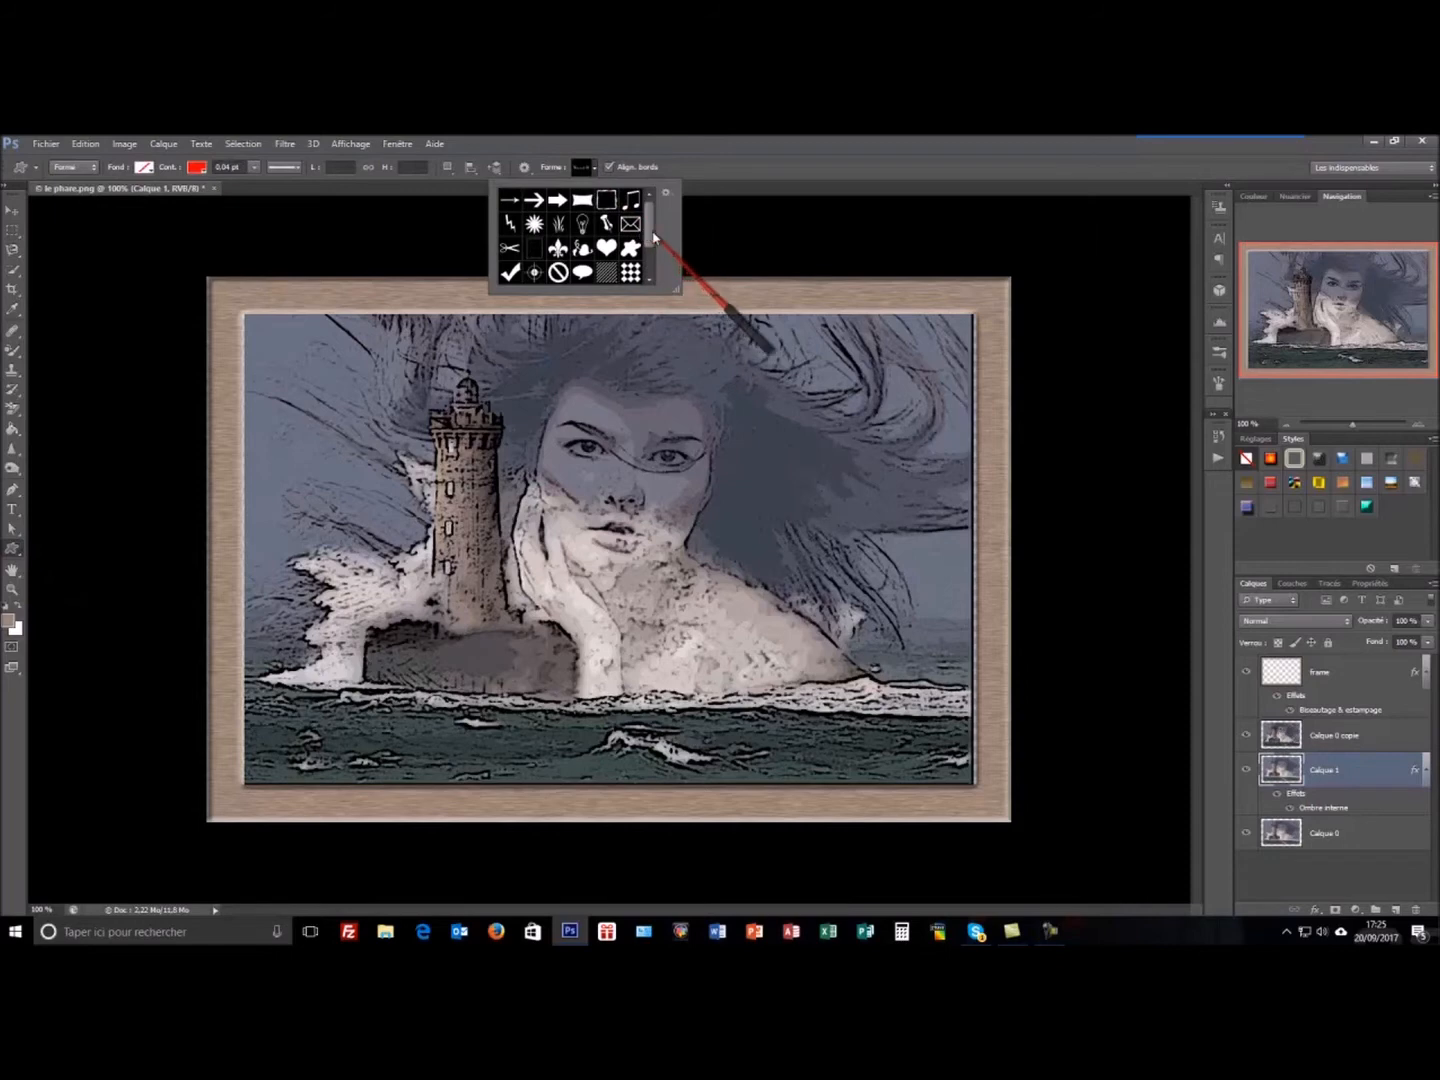
scroll(662, 265, "down", 2)
left_click(606, 272)
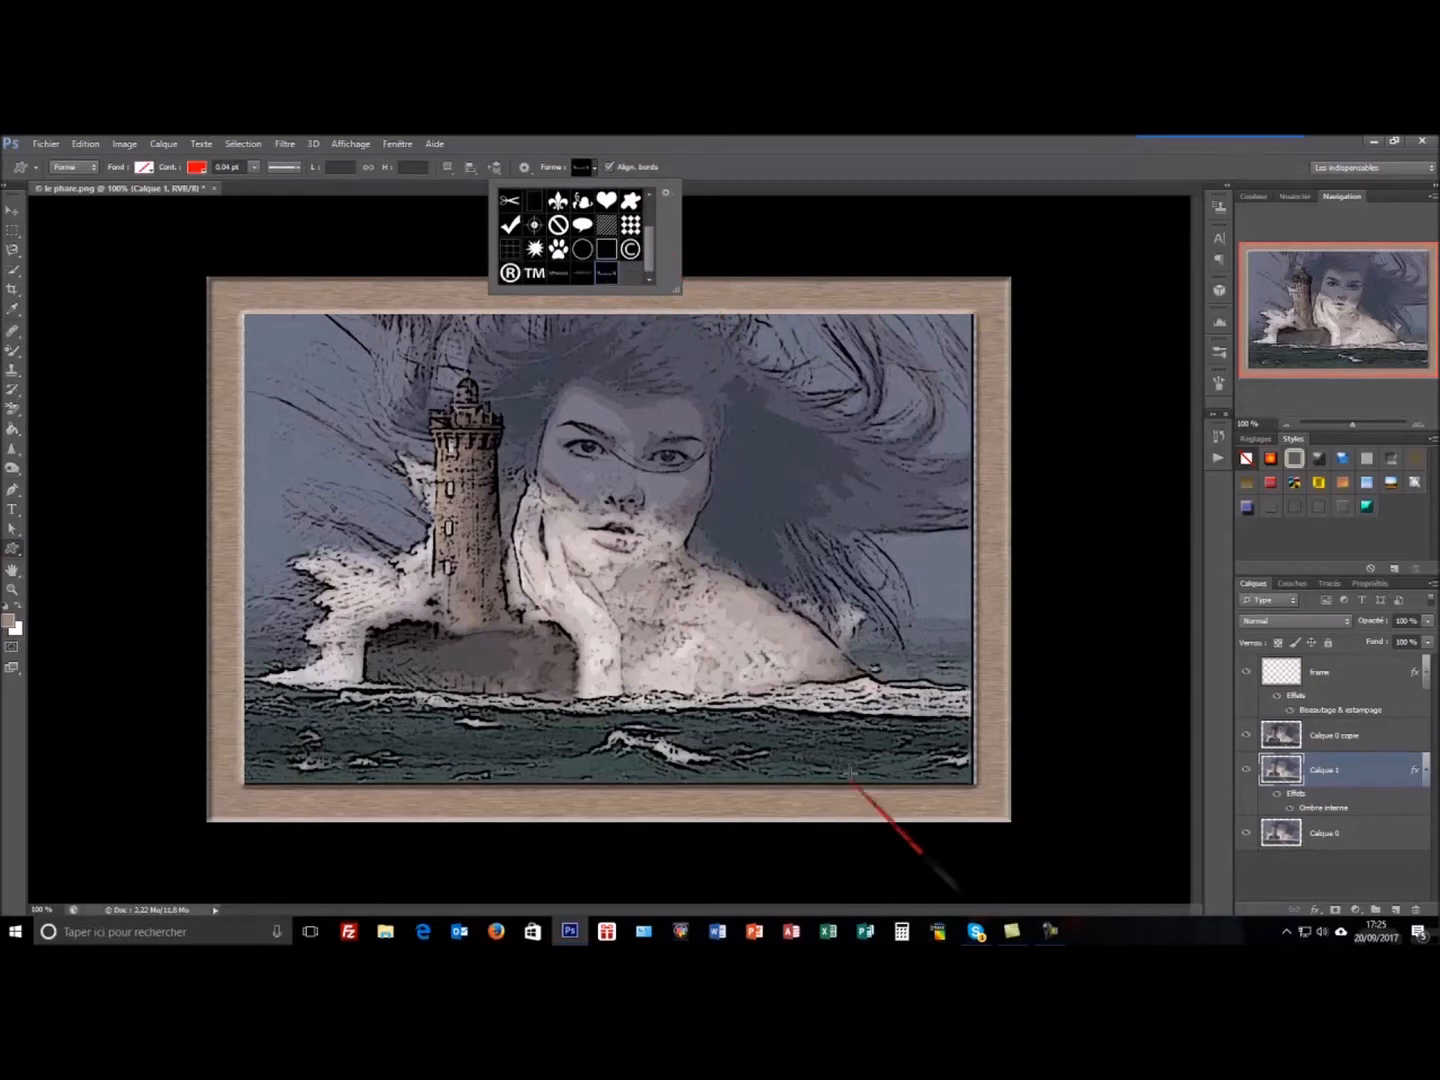
left_click(855, 742)
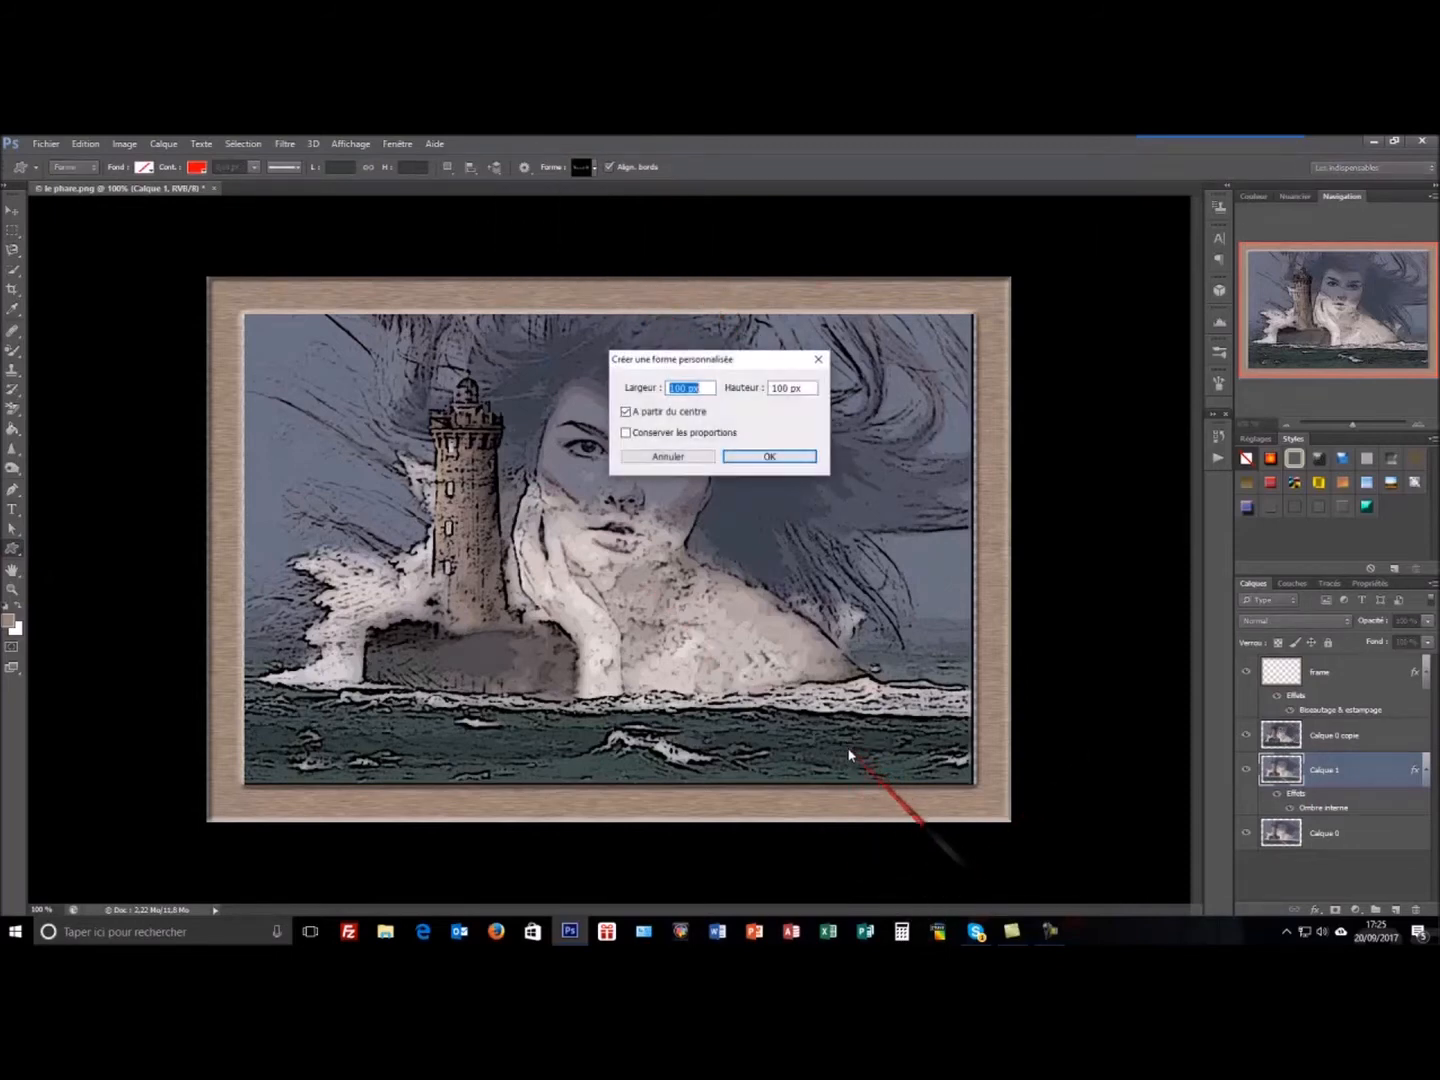
left_click(769, 456)
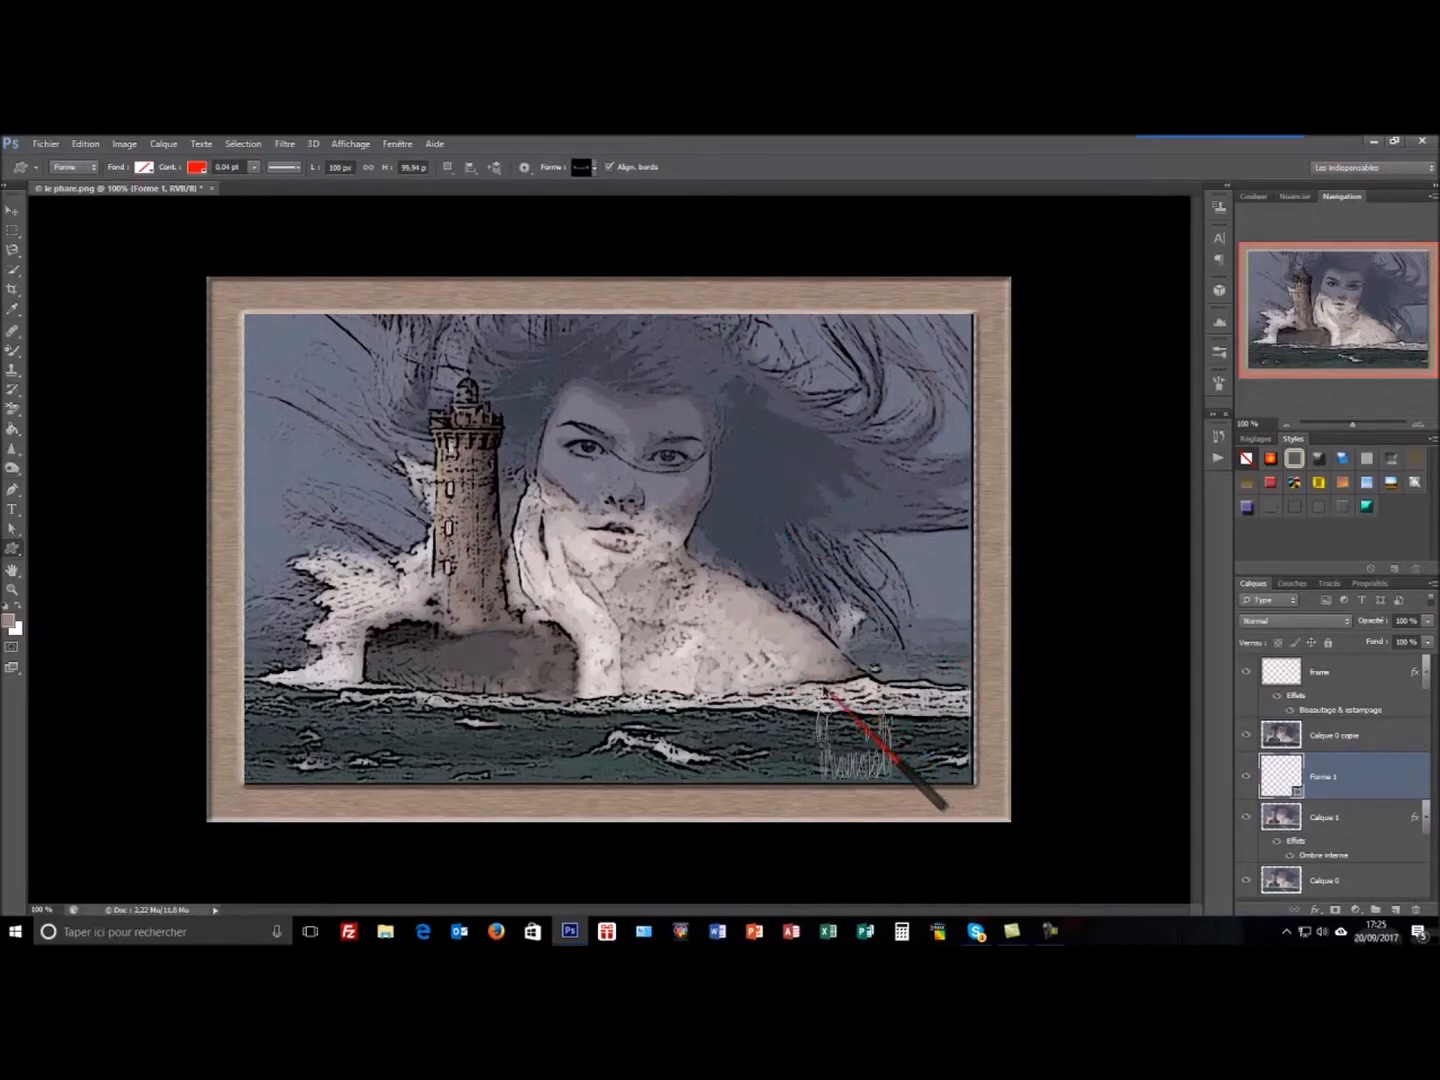
Transform the signature shape to 138 px wide and 33 px high, just above the frame's lower edge
key("ctrl+t")
left_click_drag(855, 695, 870, 774)
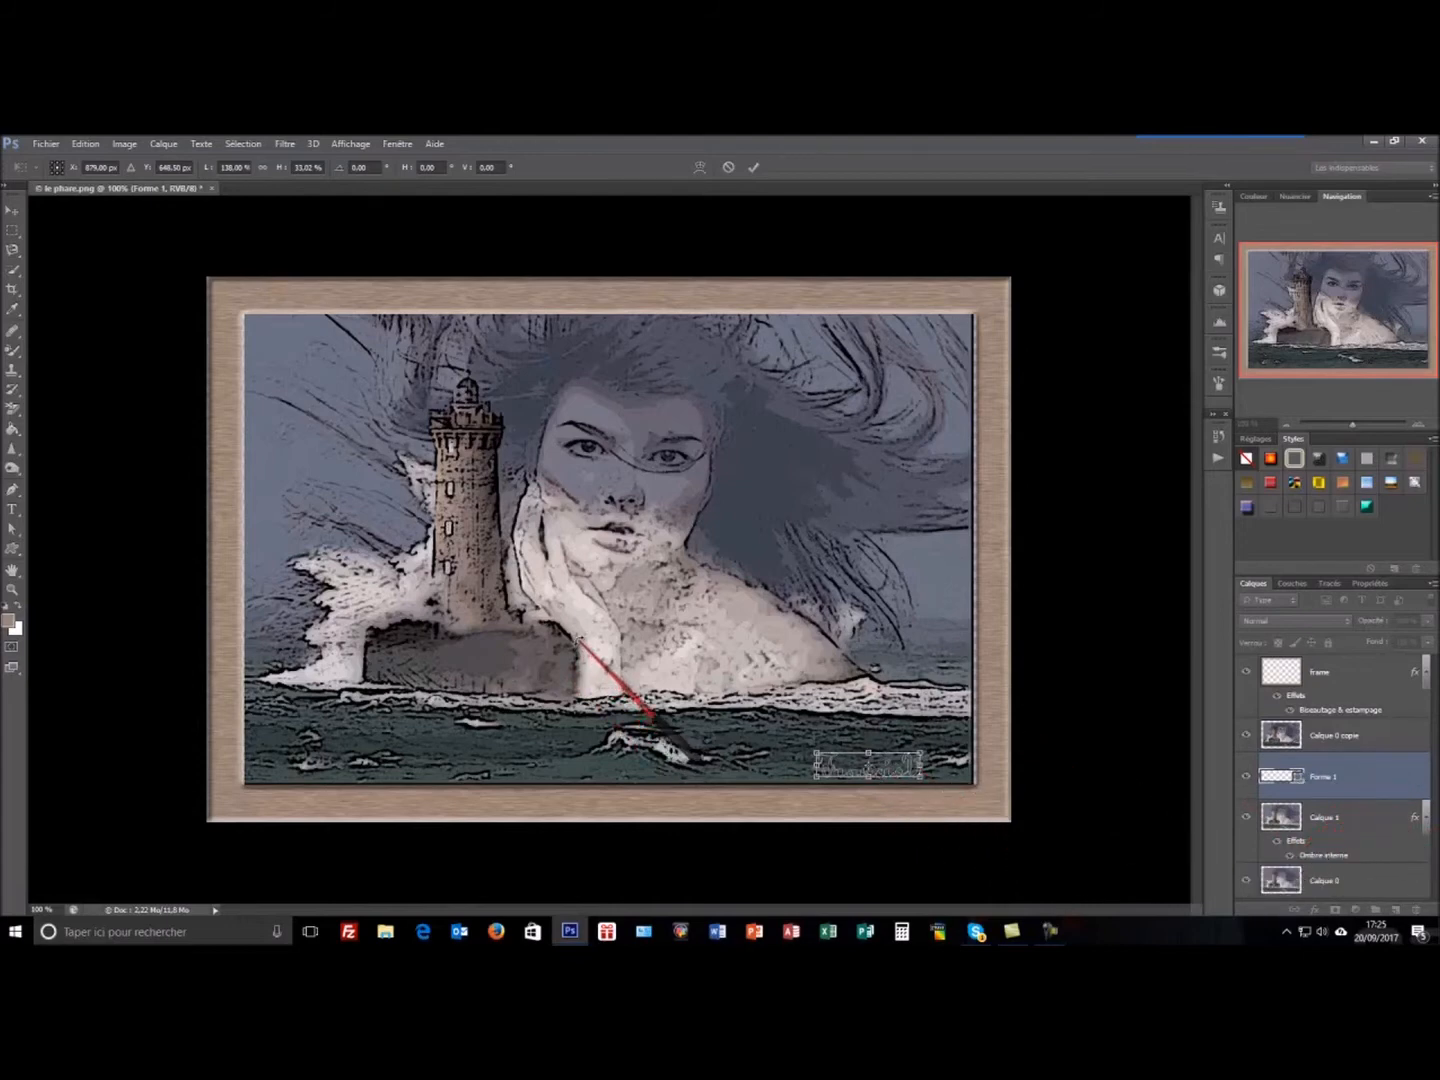
key("Return")
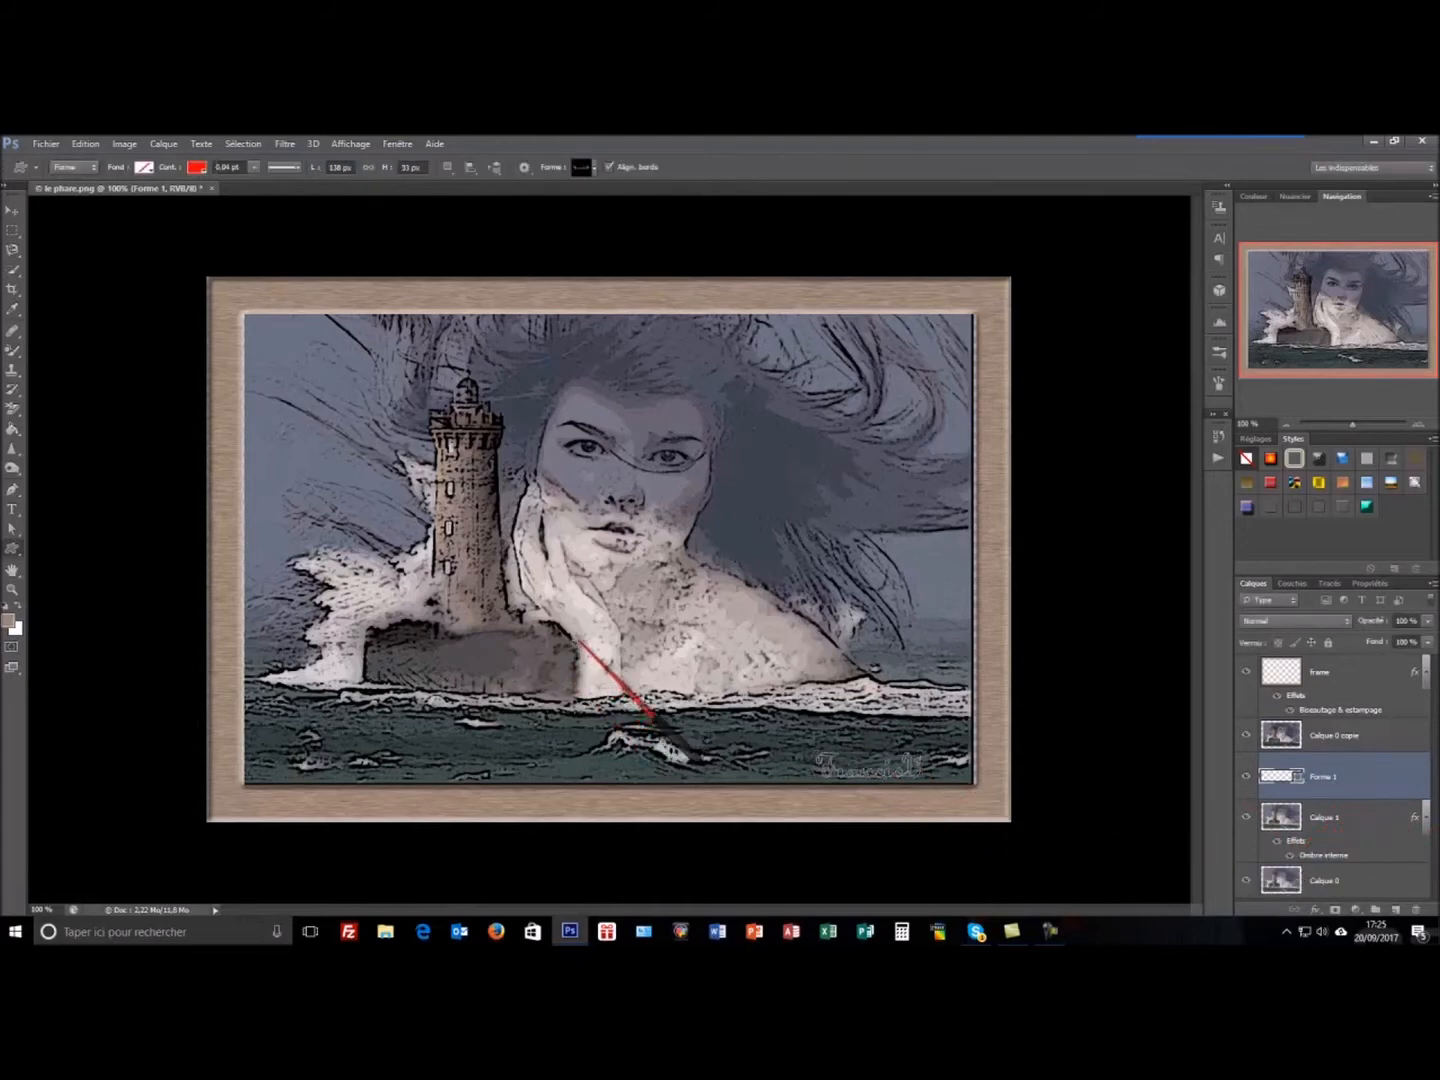
Add Bevel & Emboss and Stroke layer effects to the signature shape's layer, Forme 1
double_click(1403, 781)
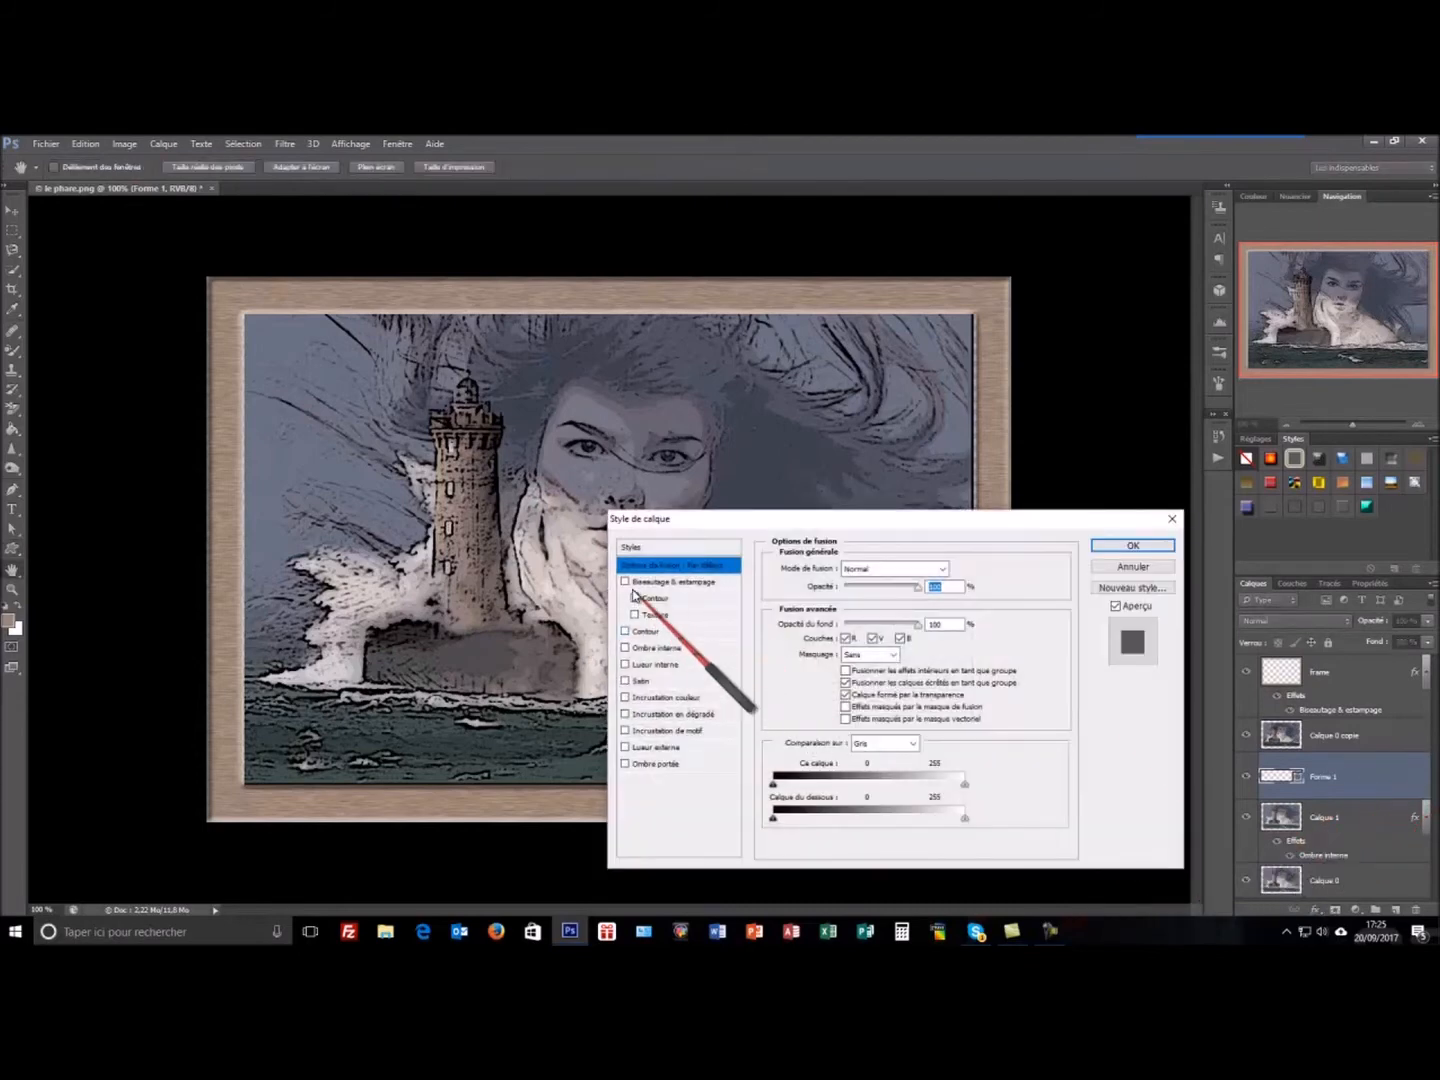
left_click(625, 581)
left_click(625, 631)
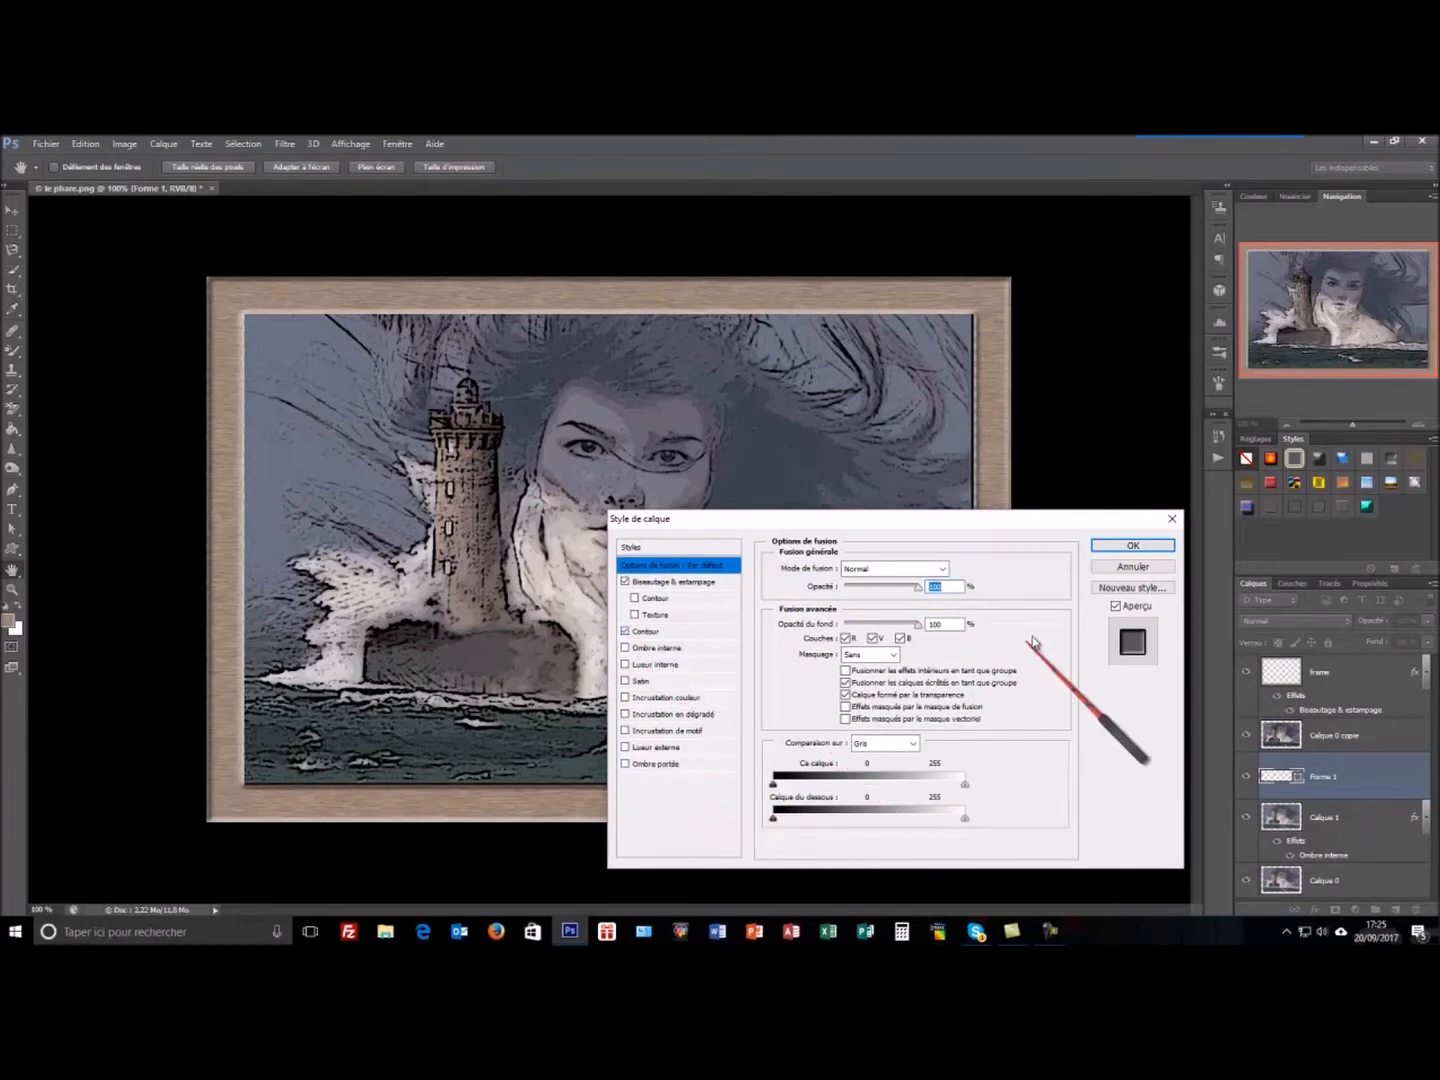
left_click(1145, 545)
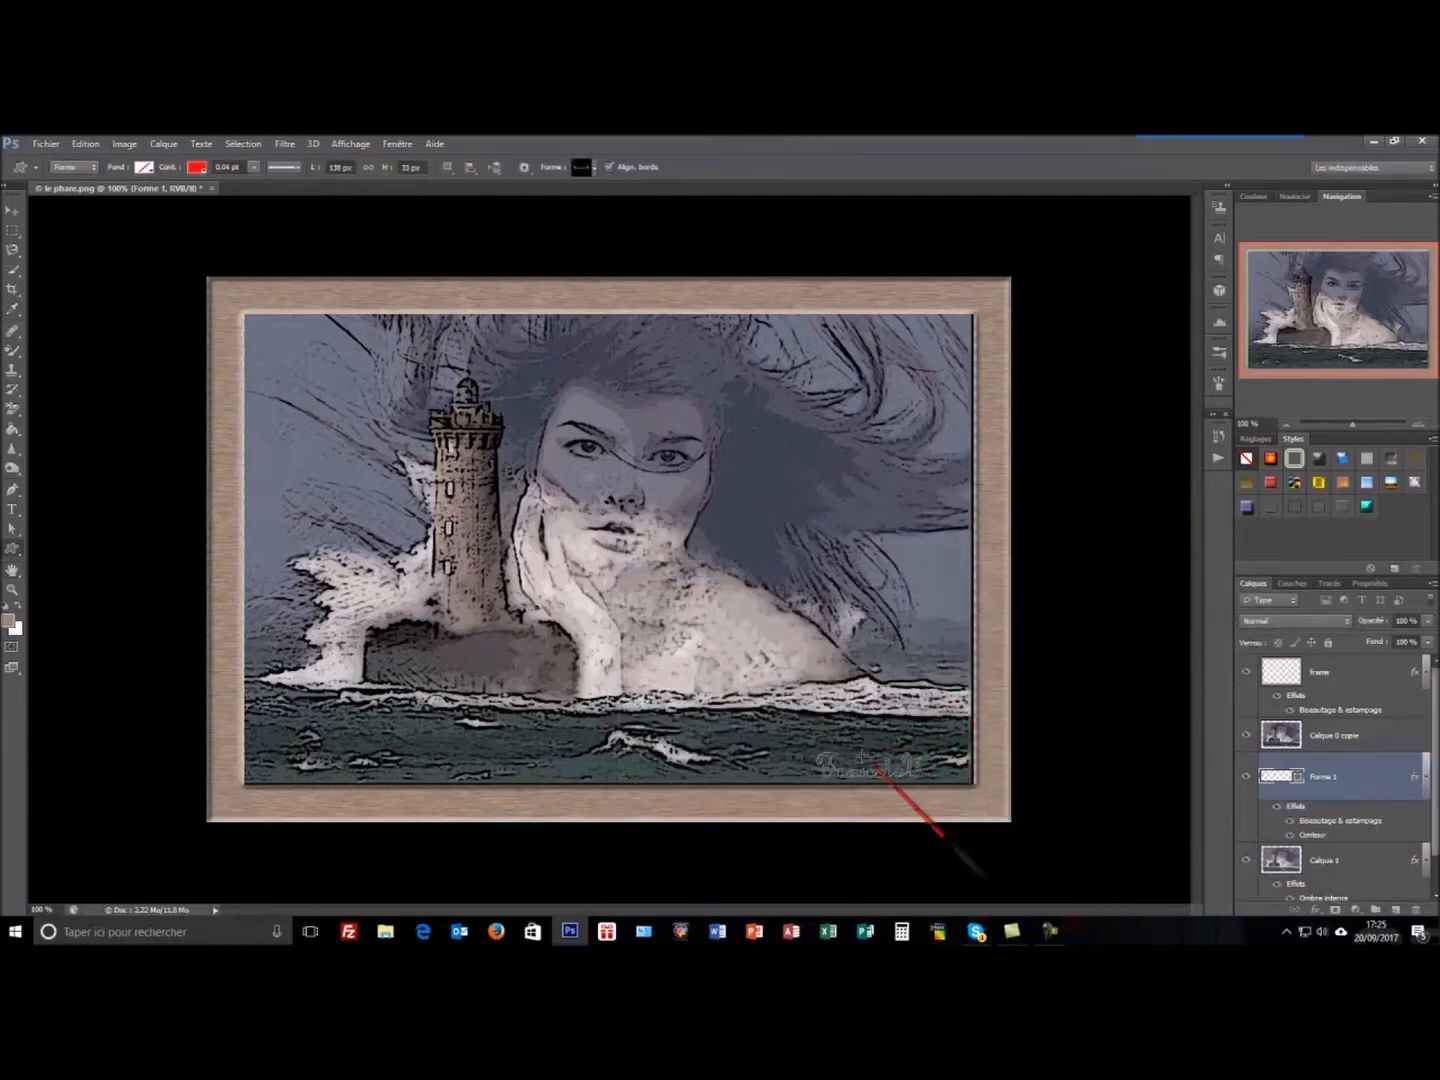